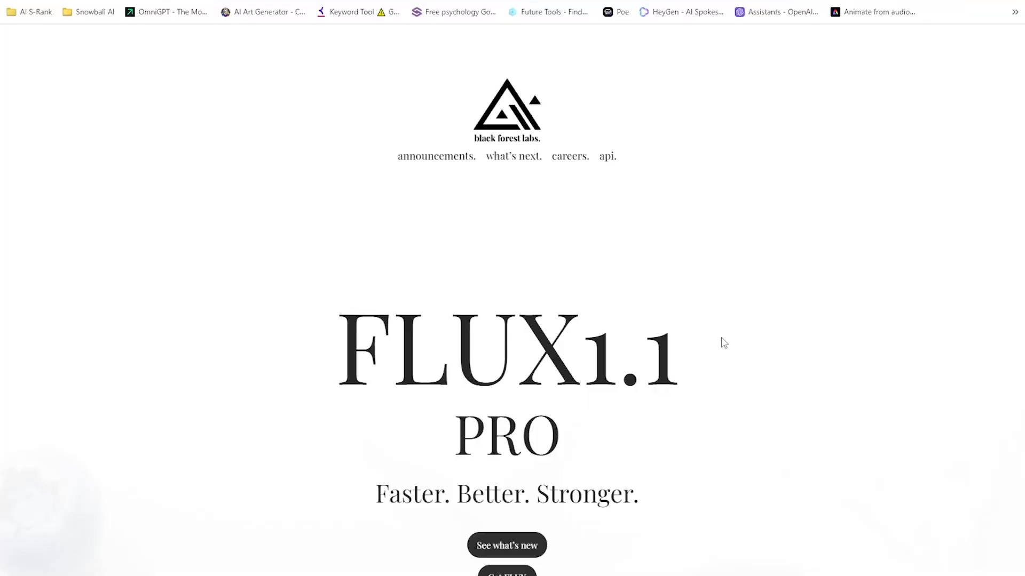
- Browse the FLUX1.1 PRO page on the Black Forest Labs site and examine its gallery of sample images
scroll(724, 332, "down", 2)
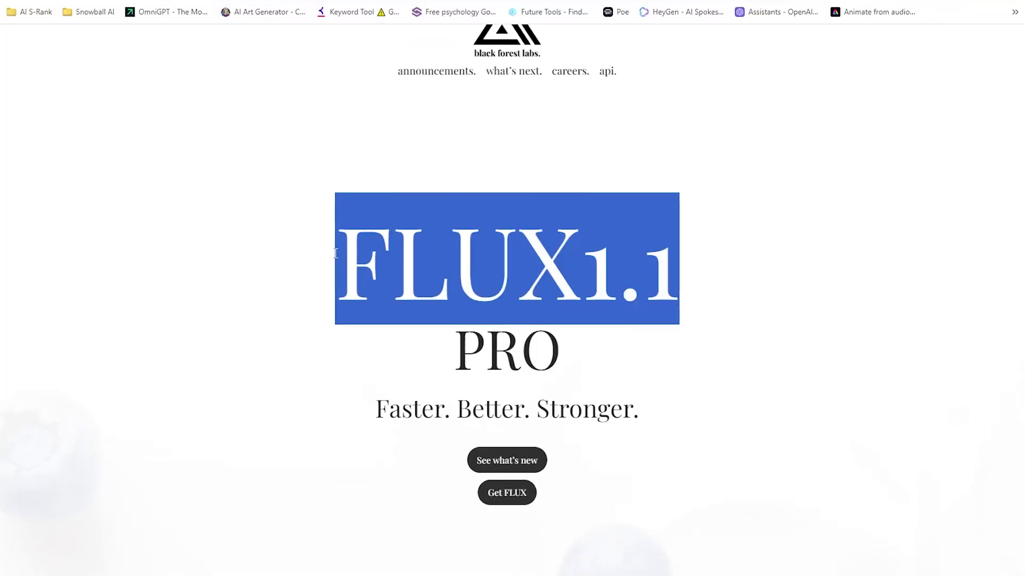
scroll(552, 223, "down", 15)
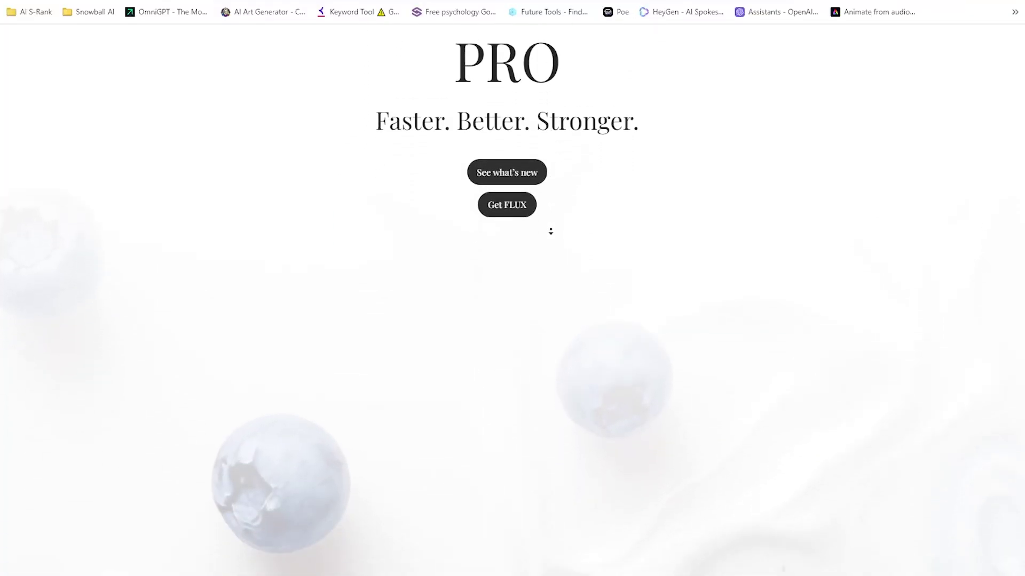
scroll(551, 231, "down", 20)
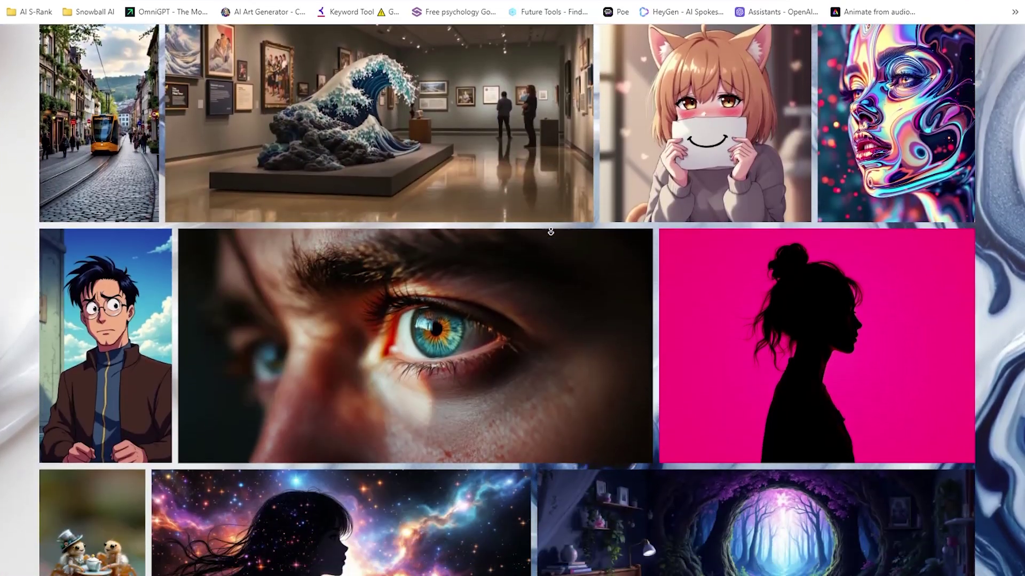
scroll(550, 231, "down", 20)
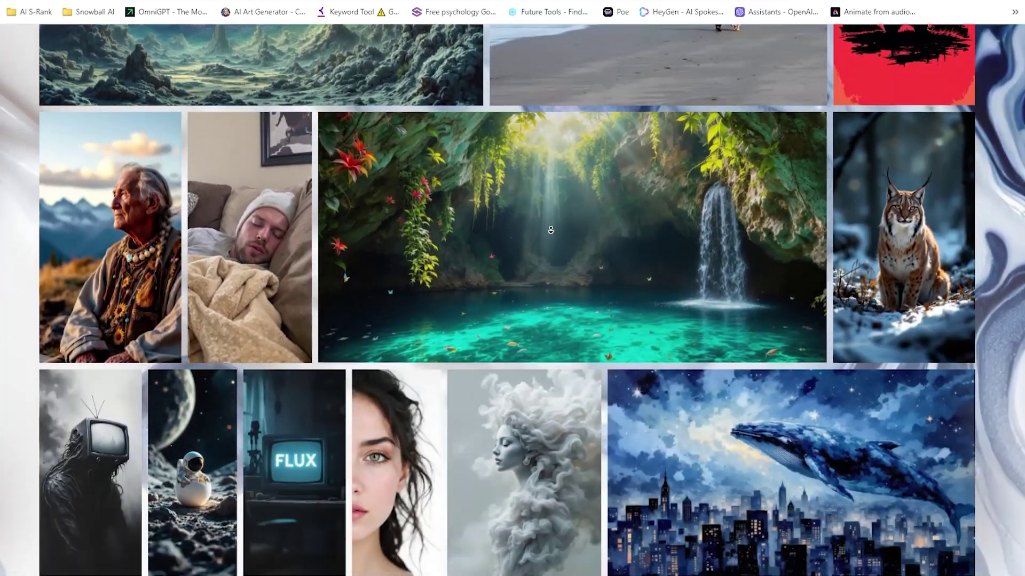
scroll(551, 224, "down", 8)
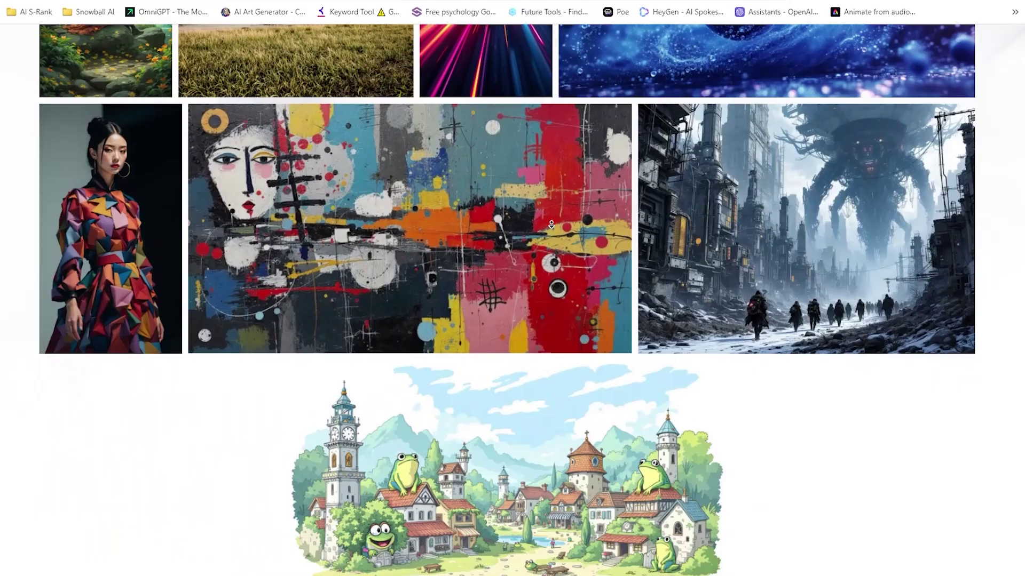
left_click(549, 220)
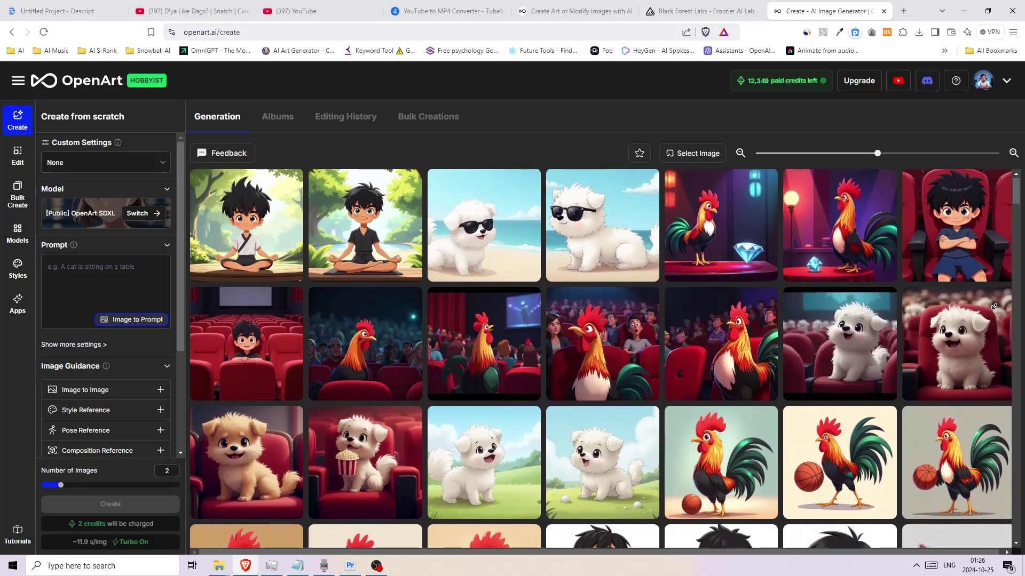
- Browse the OpenArt generation gallery to examine the boy, dog and rooster character images created so far
scroll(777, 288, "down", 10)
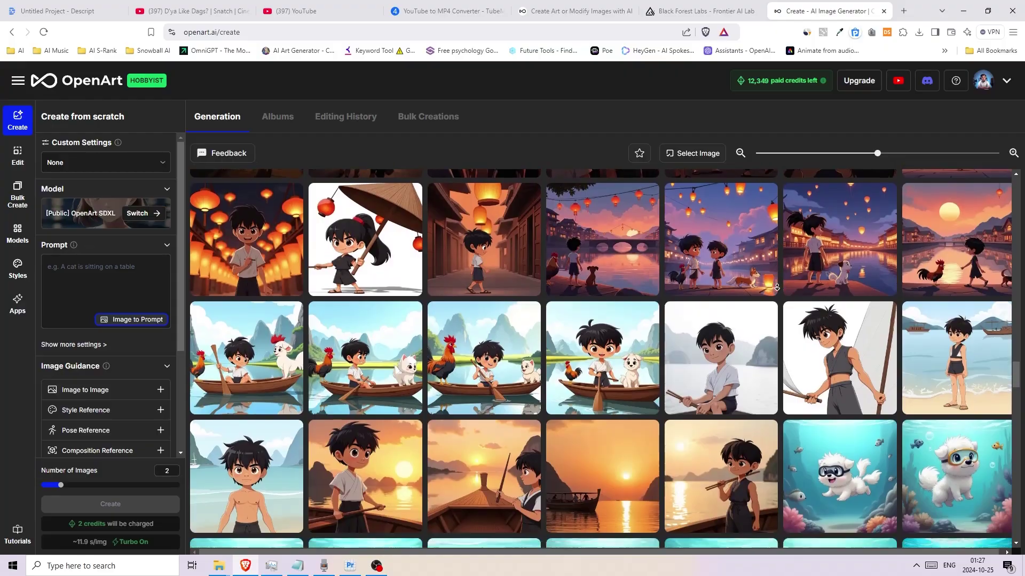
scroll(777, 287, "down", 15)
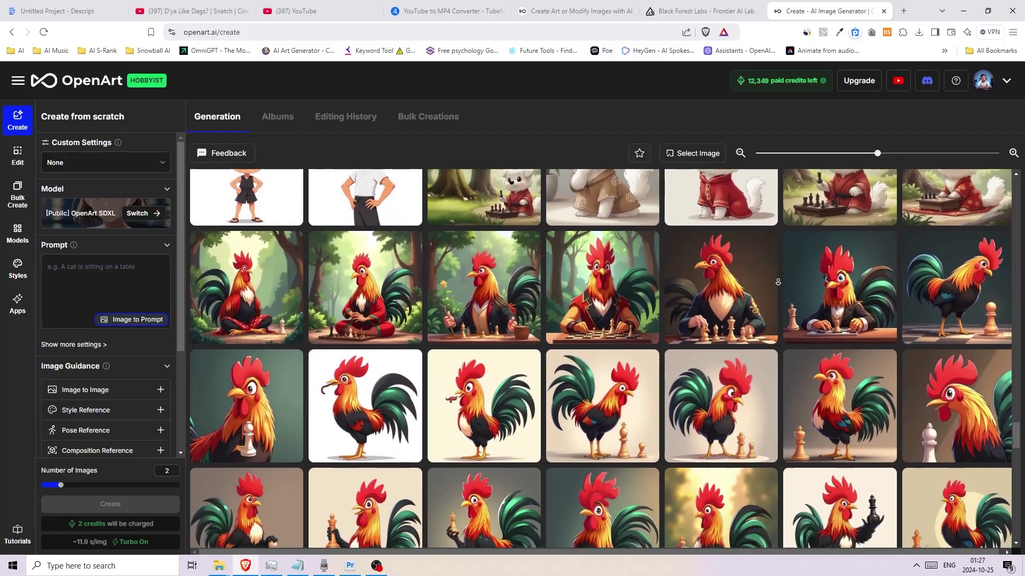
scroll(777, 282, "down", 3)
scroll(778, 281, "up", 12)
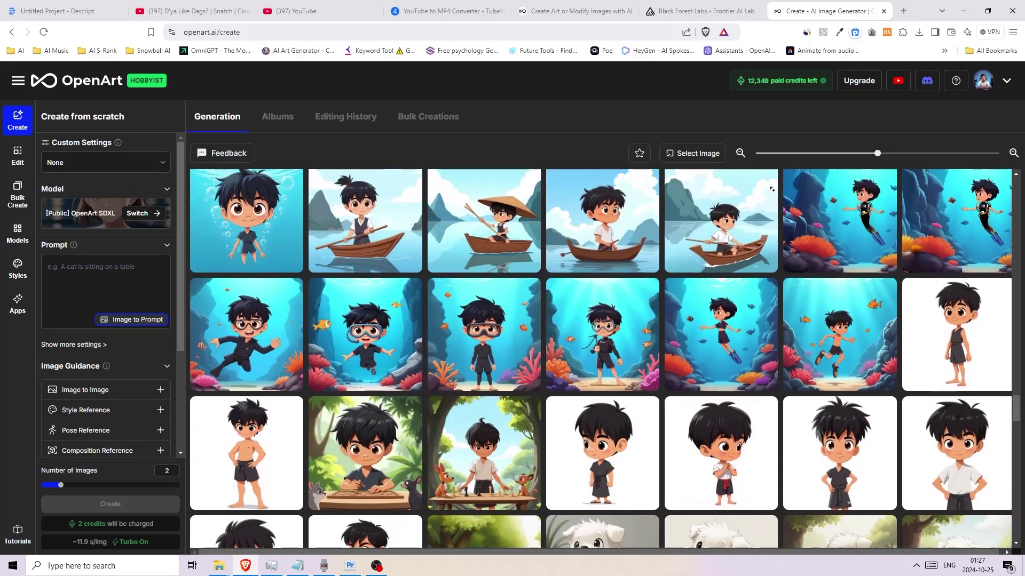
scroll(771, 189, "up", 5)
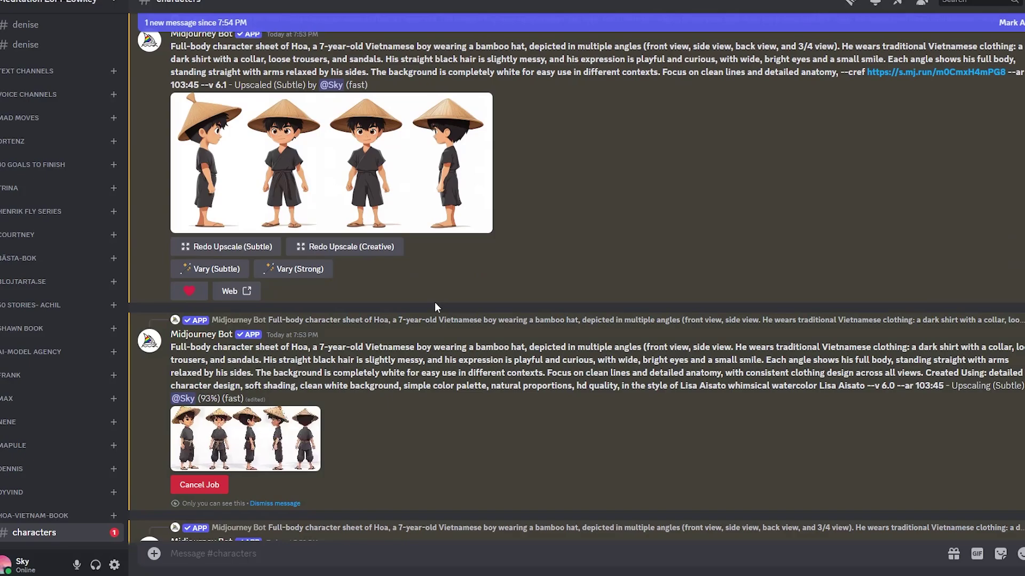
- Zoom out 2x on the four-view bamboo-hat boy image (Image #2) in the Midjourney characters channel
scroll(493, 282, "up", 3)
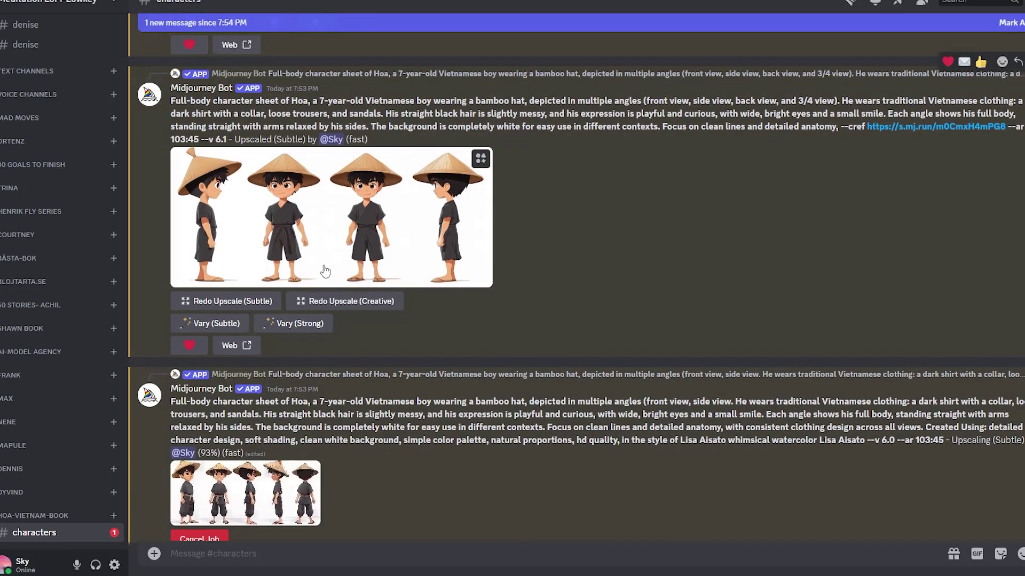
scroll(494, 283, "up", 5)
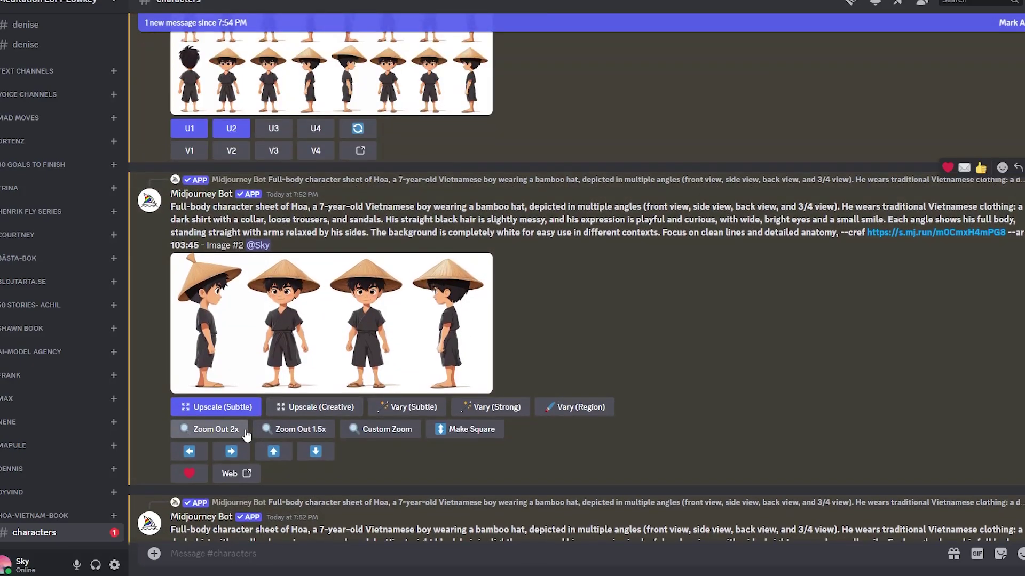
left_click(216, 430)
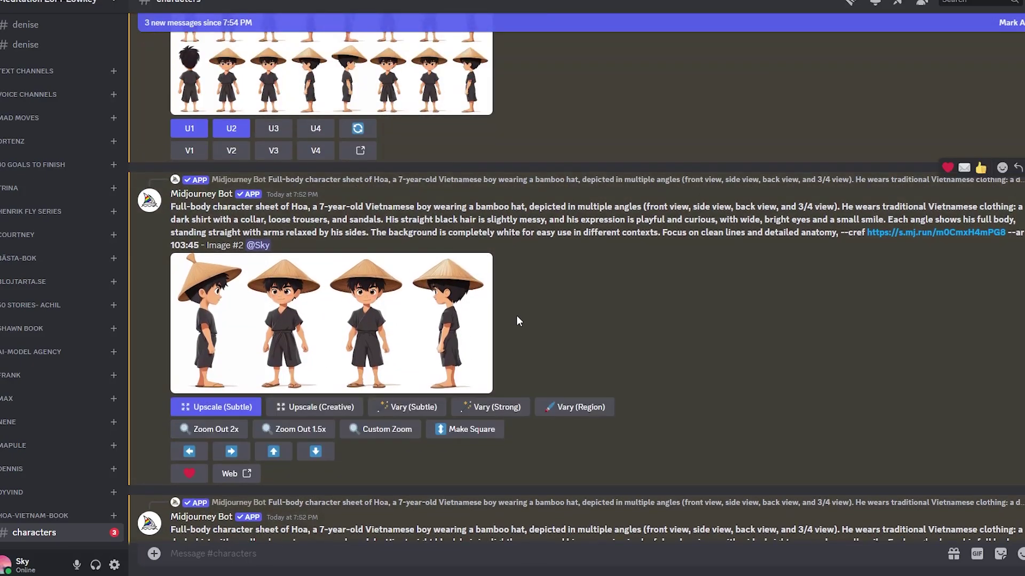
- Open the upscaled four-view bamboo-hat boy character sheet at full size in the browser and save the image
scroll(521, 341, "up", 3)
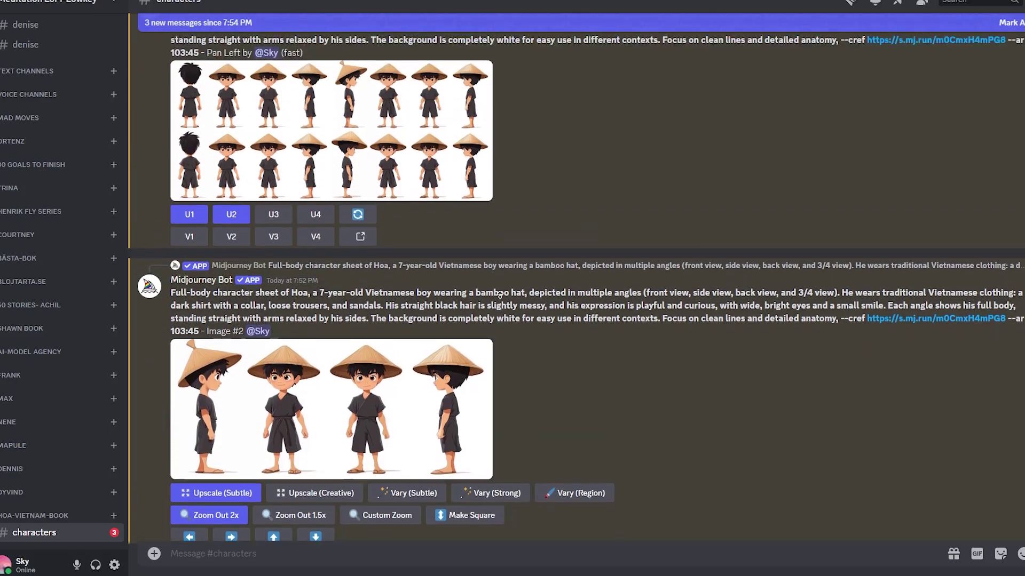
scroll(548, 282, "down", 10)
scroll(380, 363, "down", 5)
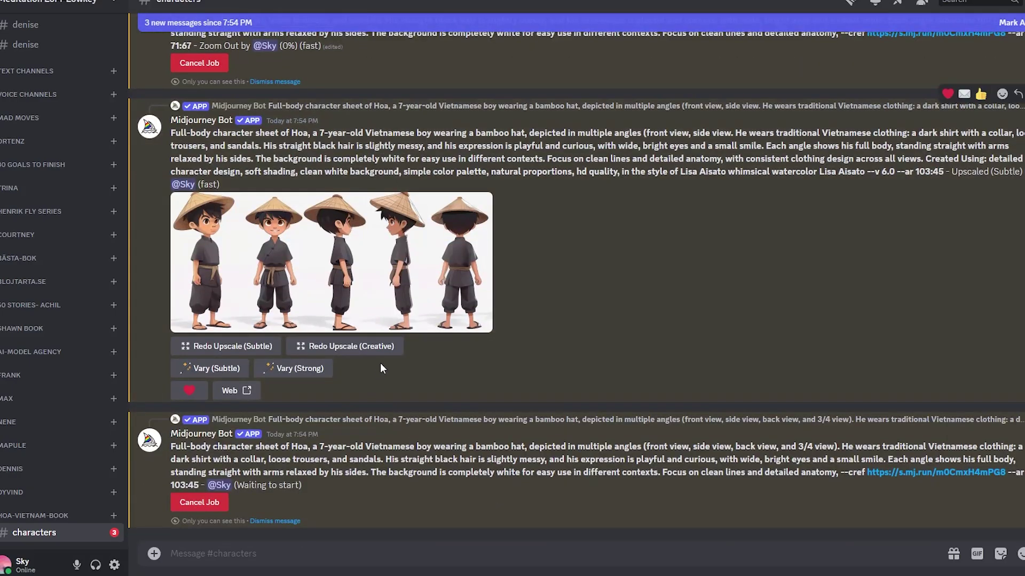
scroll(467, 245, "up", 10)
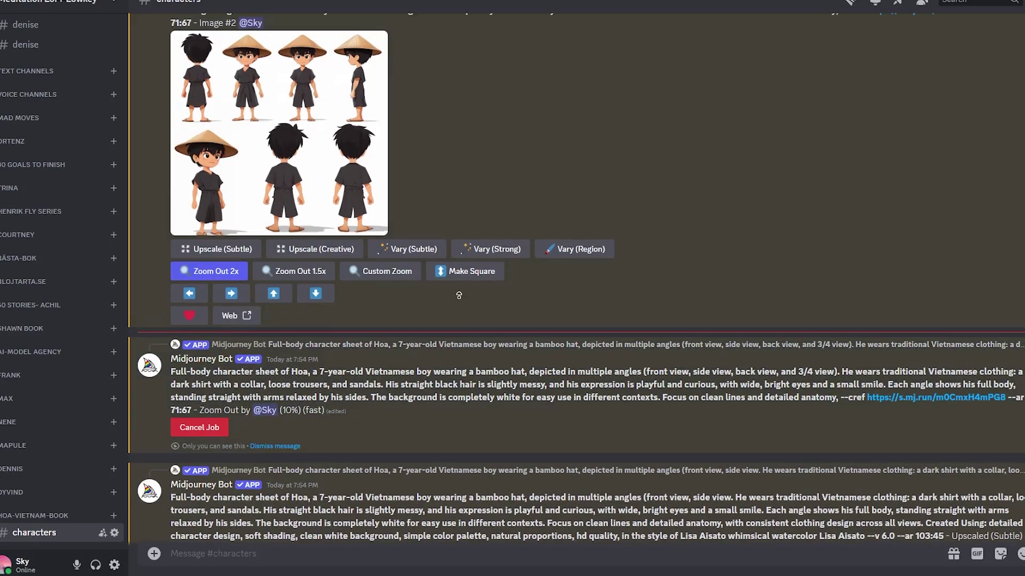
scroll(415, 234, "up", 3)
scroll(484, 338, "down", 1)
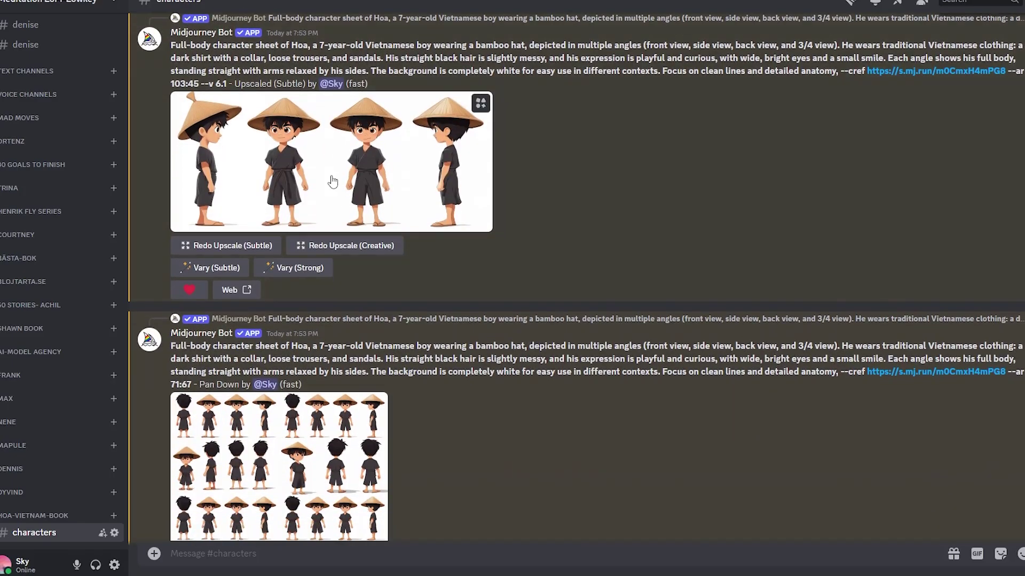
left_click(385, 219)
left_click(116, 462)
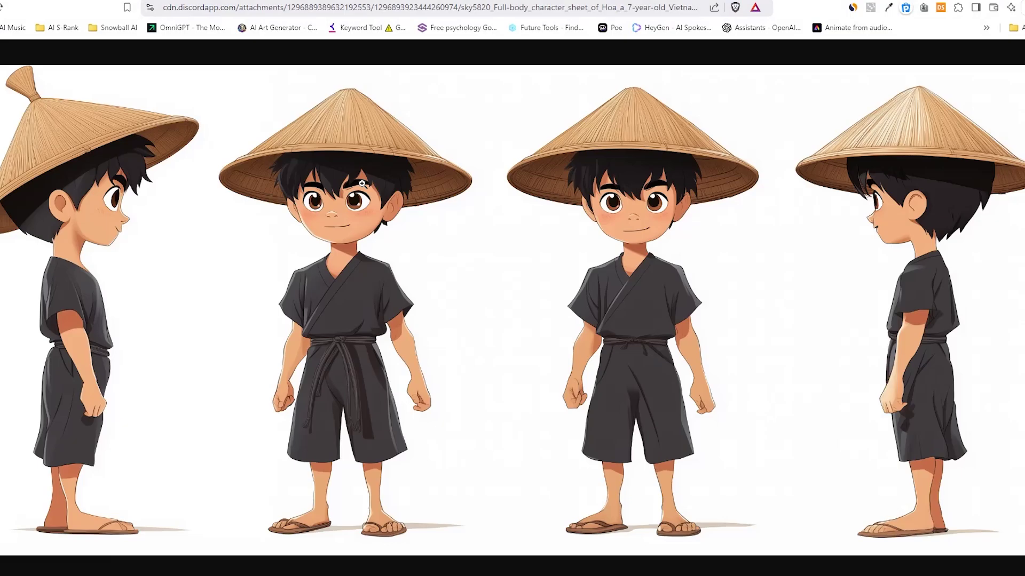
left_click(347, 176)
right_click(356, 174)
left_click(387, 201)
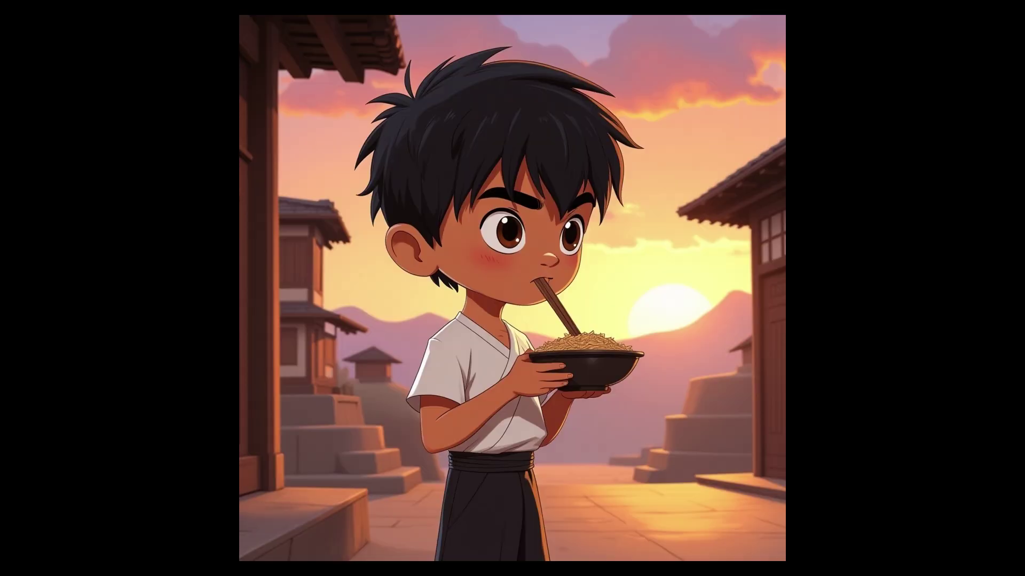
- In Photoshop, lasso the upper large back-view boy in 2.png, copy him into a new document and scale him slightly larger
mouse_move(539, 302)
left_mouse_down()
mouse_move(591, 217)
mouse_move(777, 96)
mouse_move(749, 374)
left_mouse_up()
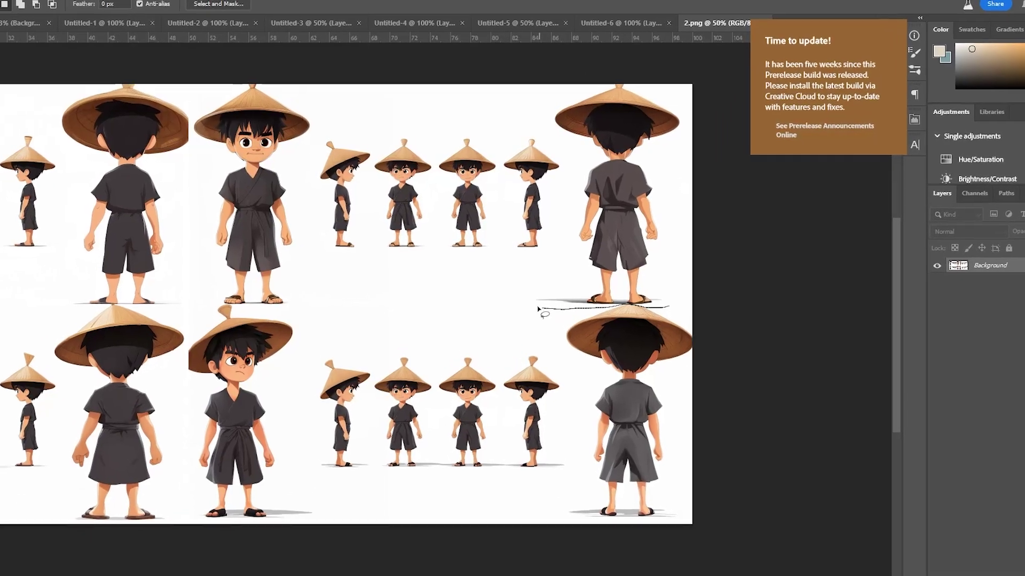
key("ctrl+c")
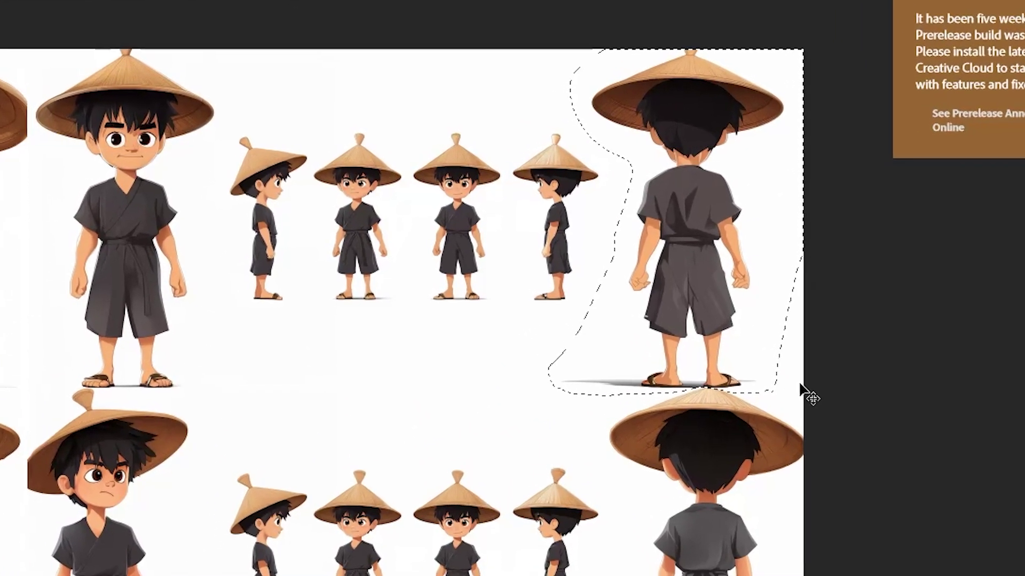
key("ctrl+n")
key("Return")
key("ctrl+v")
key("ctrl+t")
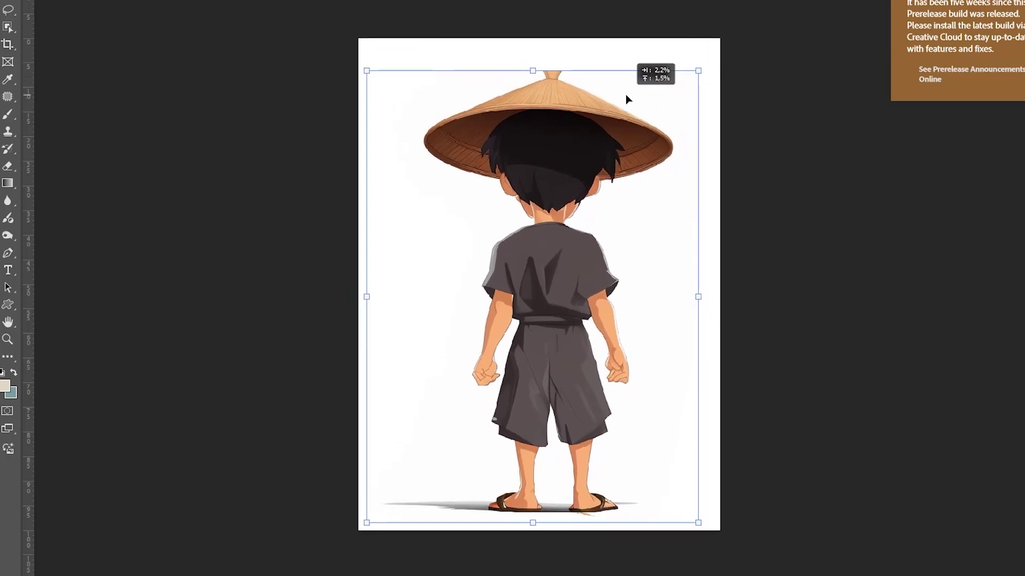
left_click_drag(625, 99, 700, 66)
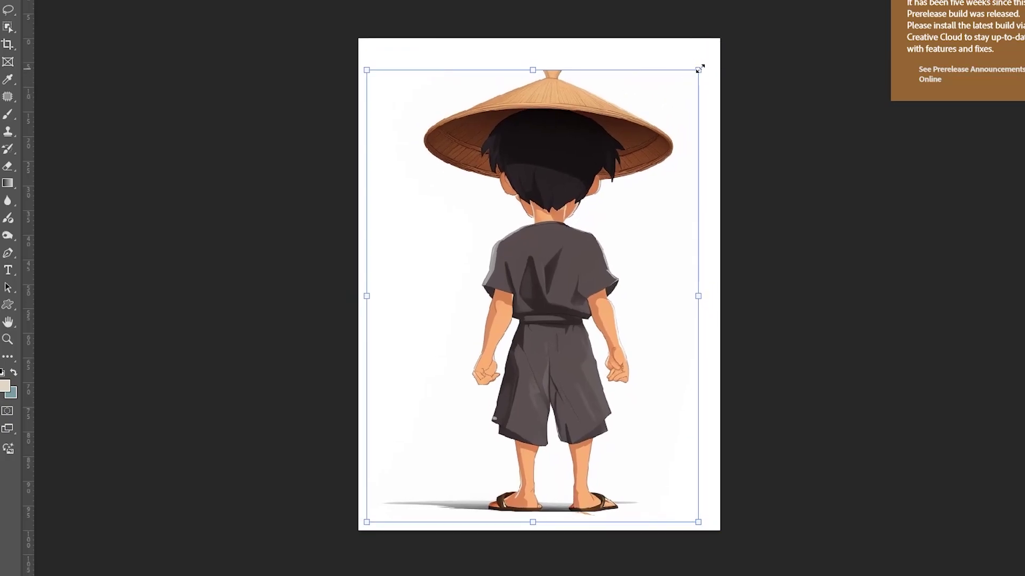
key("Return")
- Lasso the cut-off tip of the boy's hat and extend it with Generative Fill
mouse_move(547, 68)
left_mouse_down()
mouse_move(560, 55)
mouse_move(549, 69)
left_mouse_up()
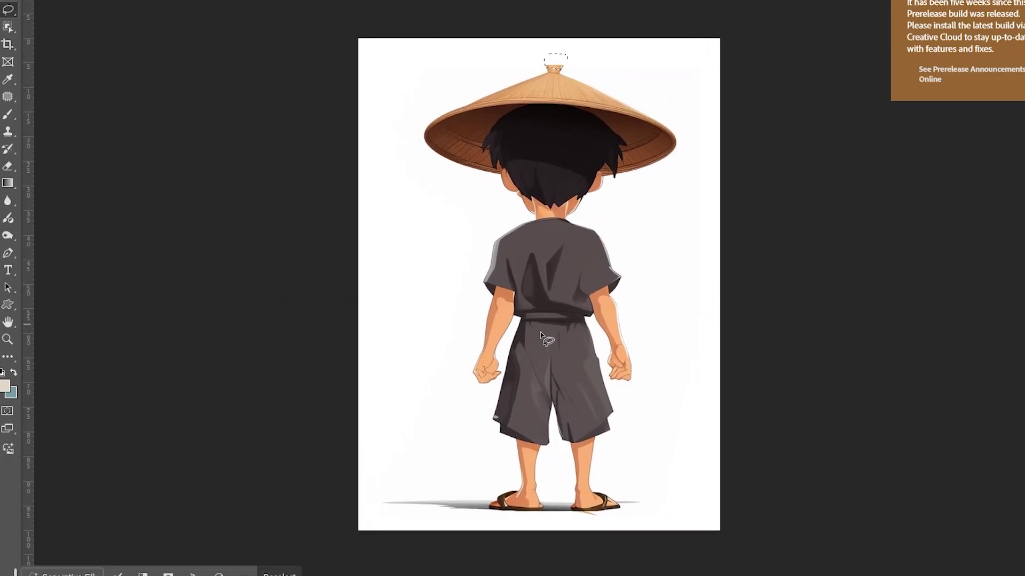
left_click(63, 574)
left_click(341, 574)
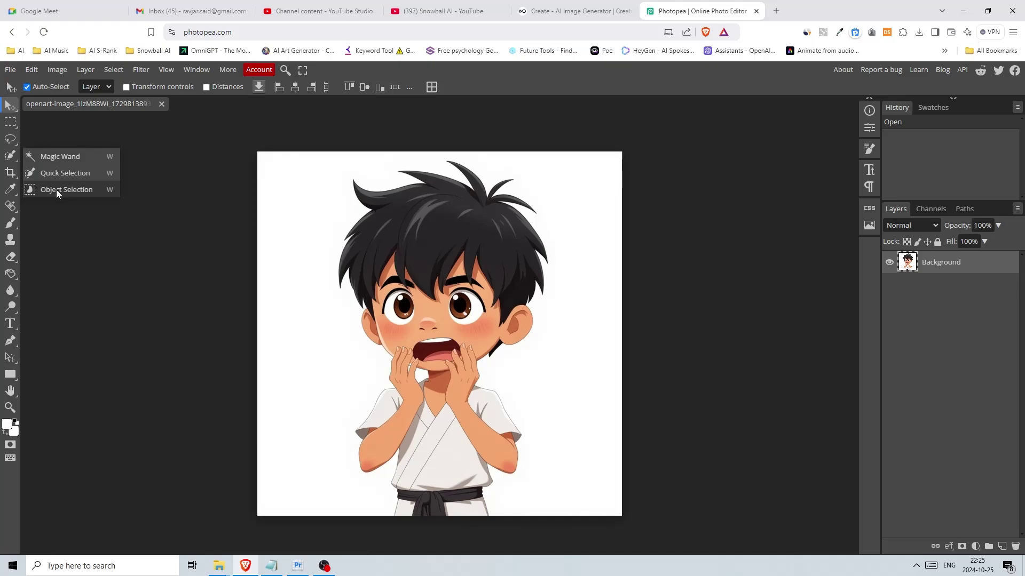
- In Photopea, select the shocked boy with Object Selection, copy him onto his own layer and hide the Background layer
left_click(58, 188)
left_click(399, 411)
left_click(568, 393)
left_click(890, 262)
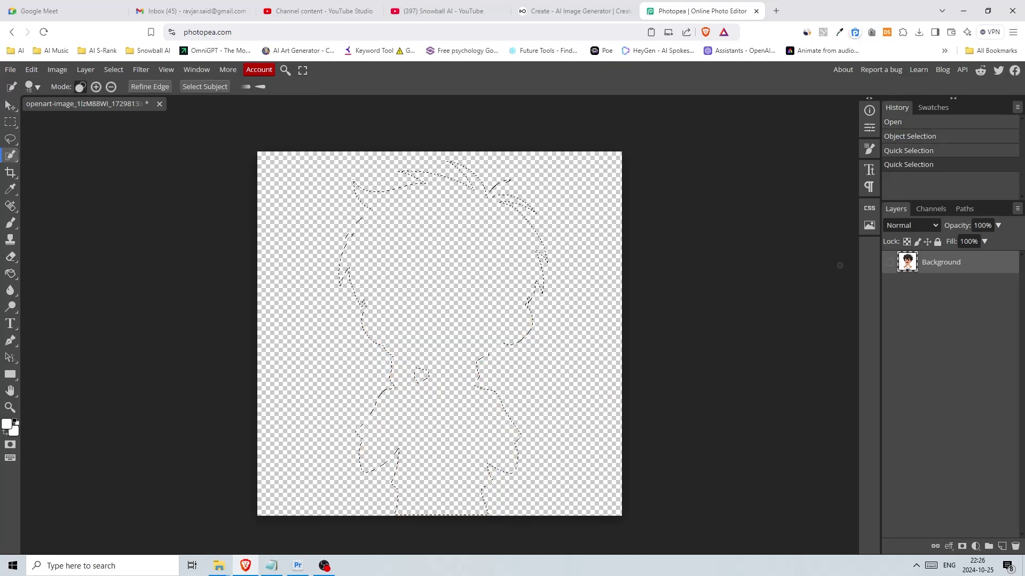
key("ctrl+c")
key("ctrl+v")
- Add a new layer behind the boy and draw a linear gradient across it using light yellow #ffeb9a as foreground colour
left_click(1003, 547)
right_click(10, 273)
left_click(62, 274)
left_click(7, 424)
left_click(141, 167)
left_click(138, 164)
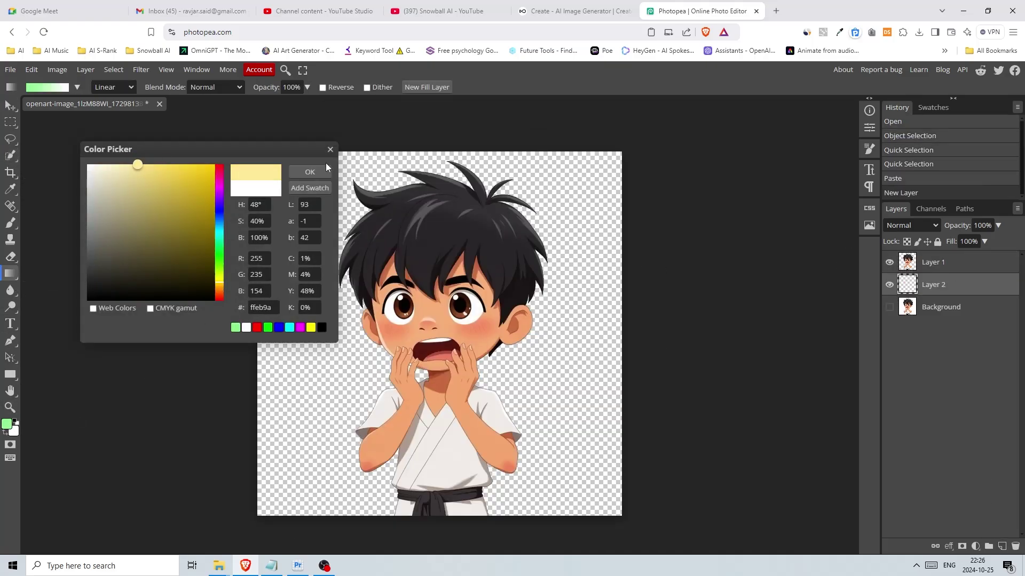
left_click(305, 169)
left_click_drag(298, 481, 537, 156)
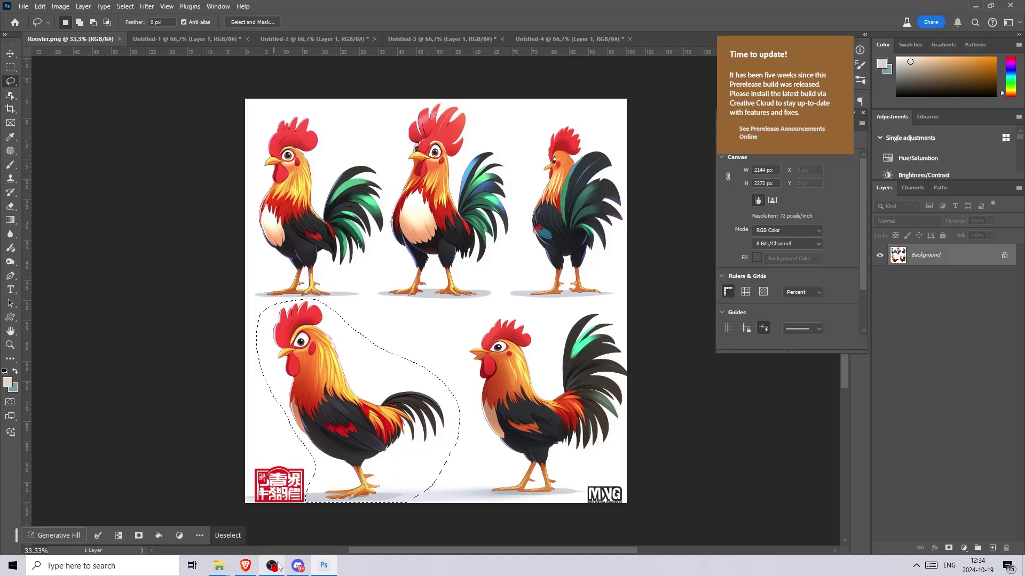
- In Photoshop, copy the lassoed lower rooster from Rooster.png into a new document and scale it to 87.91%
key("ctrl+c")
key("ctrl+n")
key("Return")
key("ctrl+v")
key("ctrl+shift+Tab")
key("ctrl+shift+Tab")
key("ctrl+shift+Tab")
key("ctrl+shift+Tab")
key("ctrl+shift+Tab")
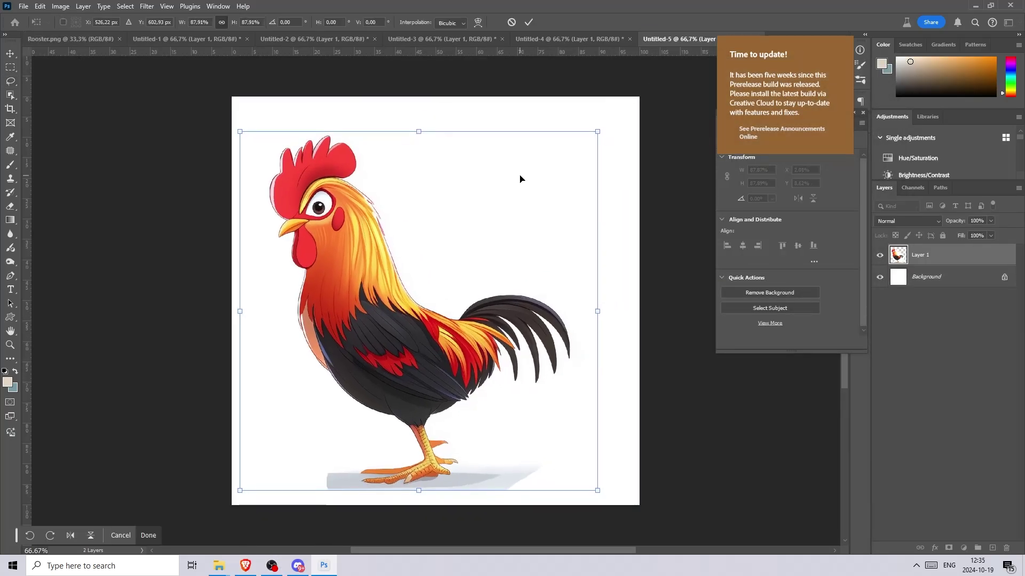
- Lasso the green tail feathers of the rooster in Untitled-1 and copy them
key("ctrl+Tab")
left_click(97, 42)
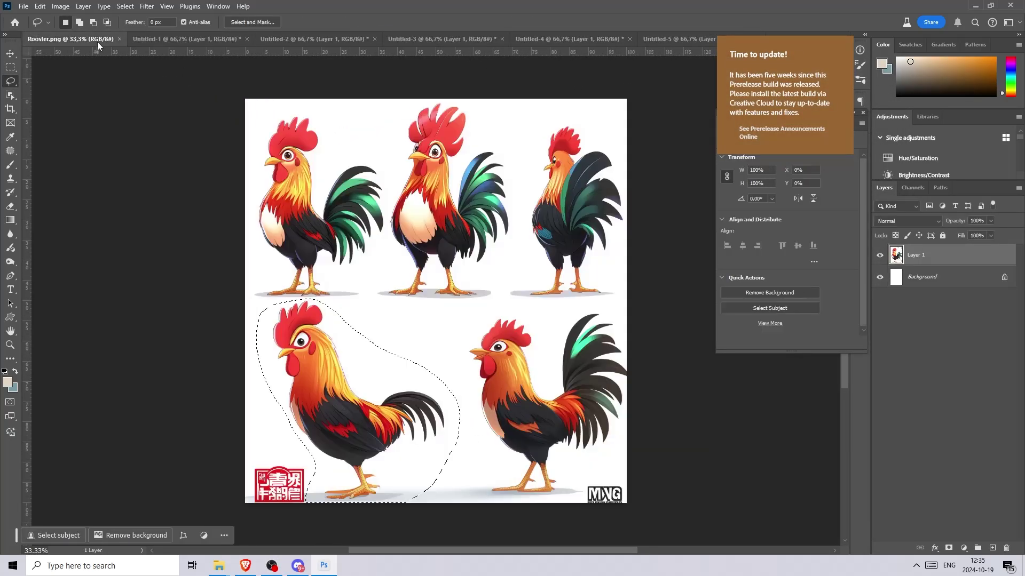
key("ctrl+Tab")
left_click(448, 337)
key("Return")
left_click_drag(447, 326, 475, 374)
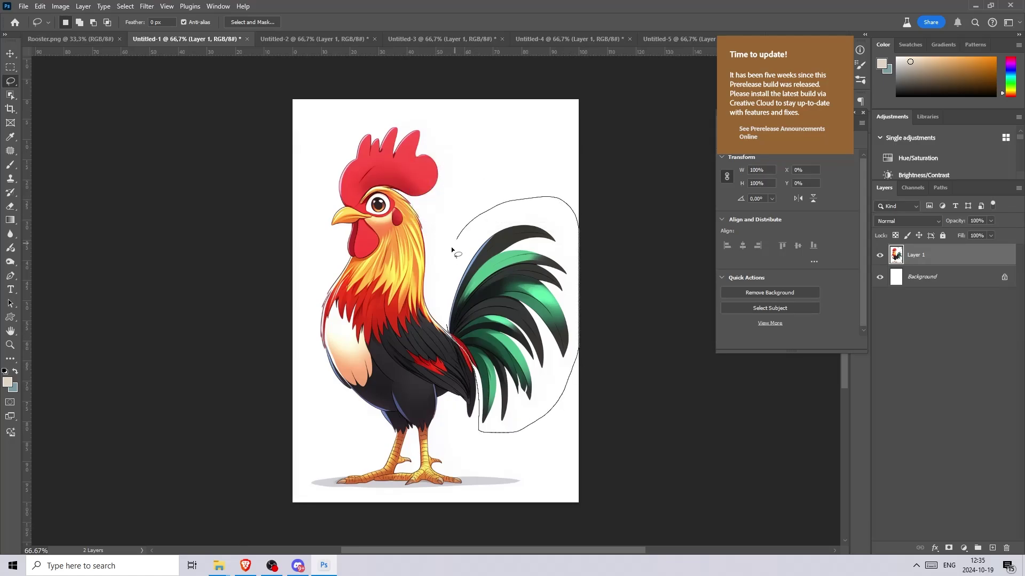
left_click_drag(452, 249, 449, 256)
key("ctrl+c")
- Paste the tail feathers as a new layer in Untitled-5 and remove the white area around them
key("ctrl+Tab")
key("ctrl+Tab")
key("ctrl+Tab")
key("ctrl+Tab")
key("ctrl+v")
left_click(879, 254, "alt")
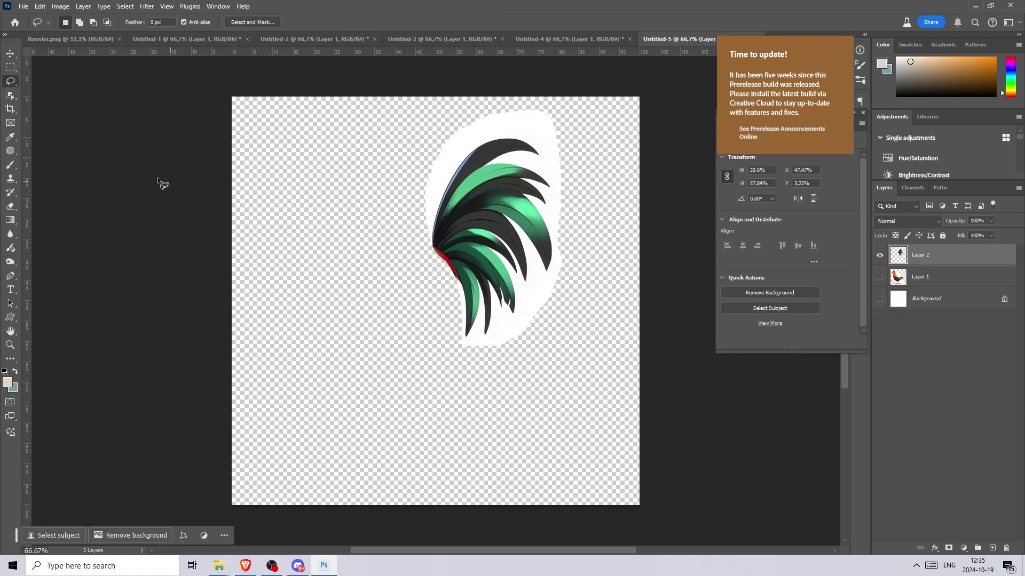
left_click(125, 5)
left_click(880, 255, "alt")
- Move the green tail feathers onto the rooster's rear and rotate them to line up with its body
key("v")
left_click_drag(478, 219, 518, 284)
key("ctrl+t")
left_click_drag(590, 338, 530, 267)
key("Return")
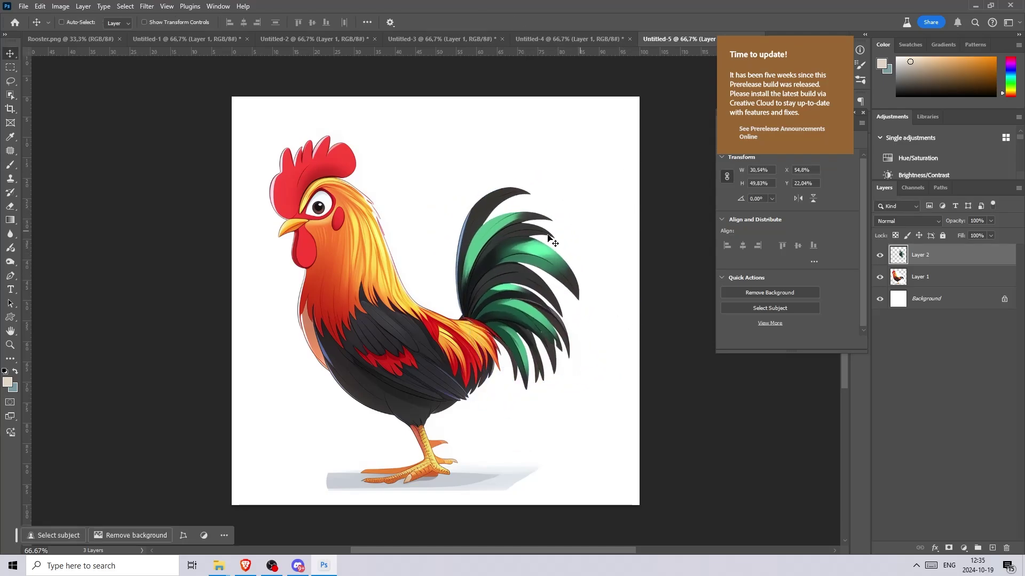
- Review the separated rooster poses in the open documents, including Untitled-2 and Untitled-5
key("e")
right_click(446, 281)
key("Escape")
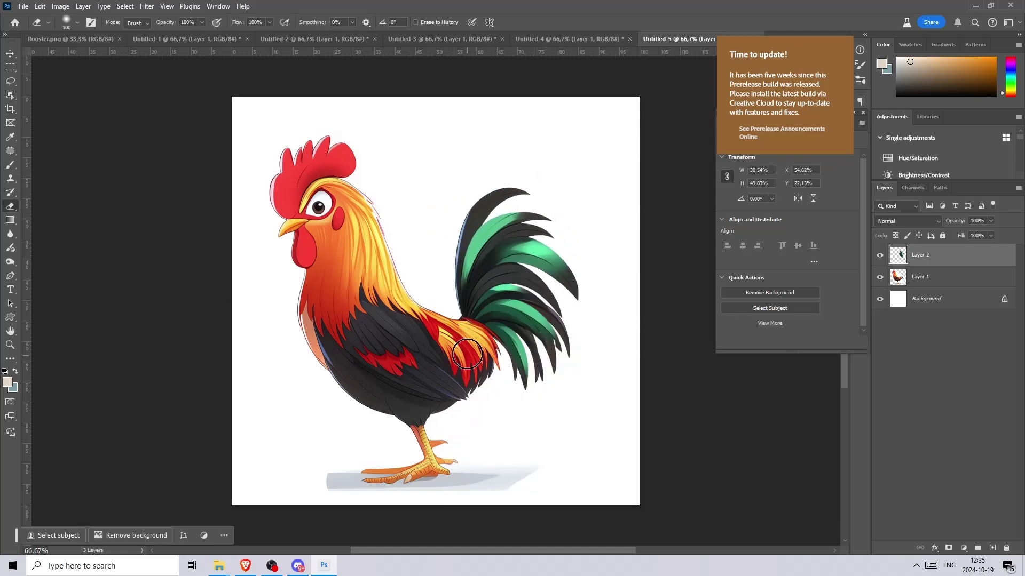
left_click(332, 39)
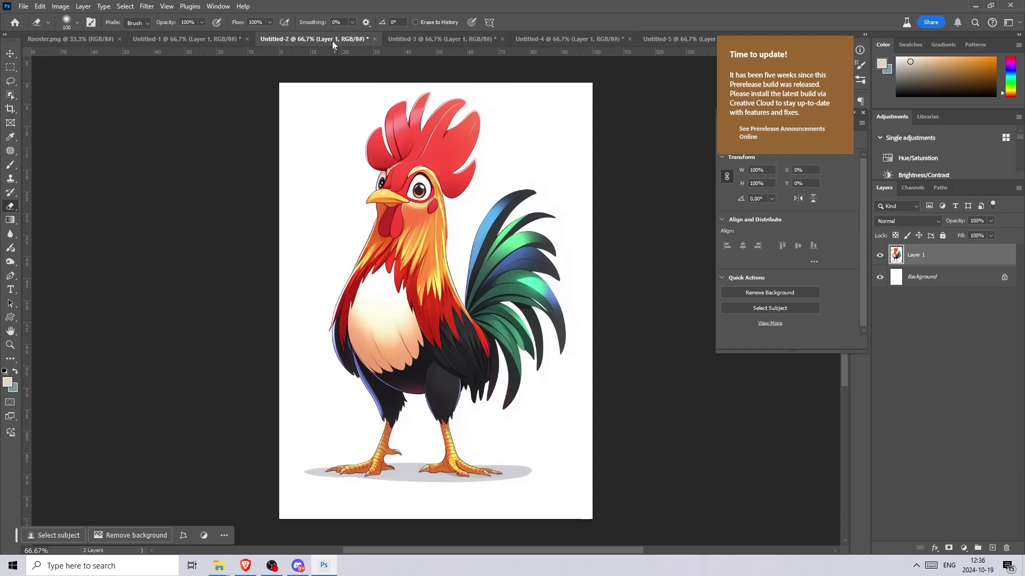
left_click(480, 39)
key("ctrl+Tab")
left_click(24, 6)
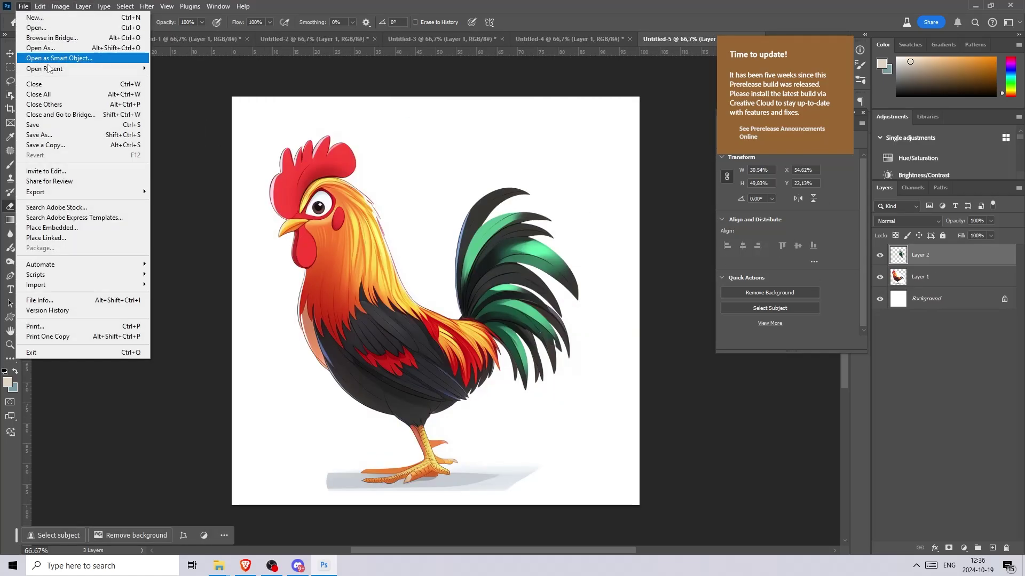
key("Escape")
key("l")
key("alt+bracketleft")
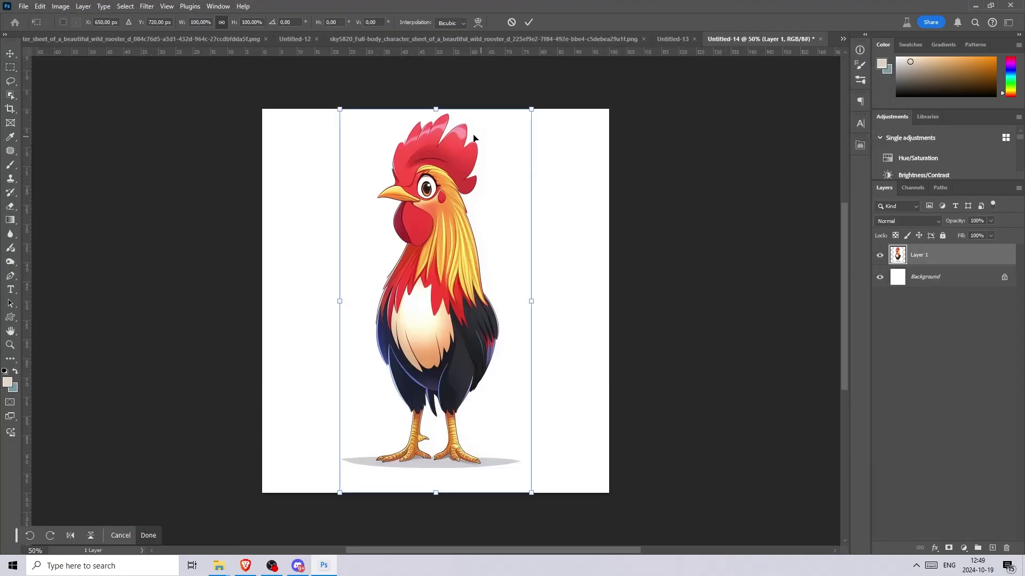
- Scale down the rooster in Untitled-14 and add the third rooster's tail feathers from the character sheet as a new layer
left_click_drag(531, 301, 545, 301)
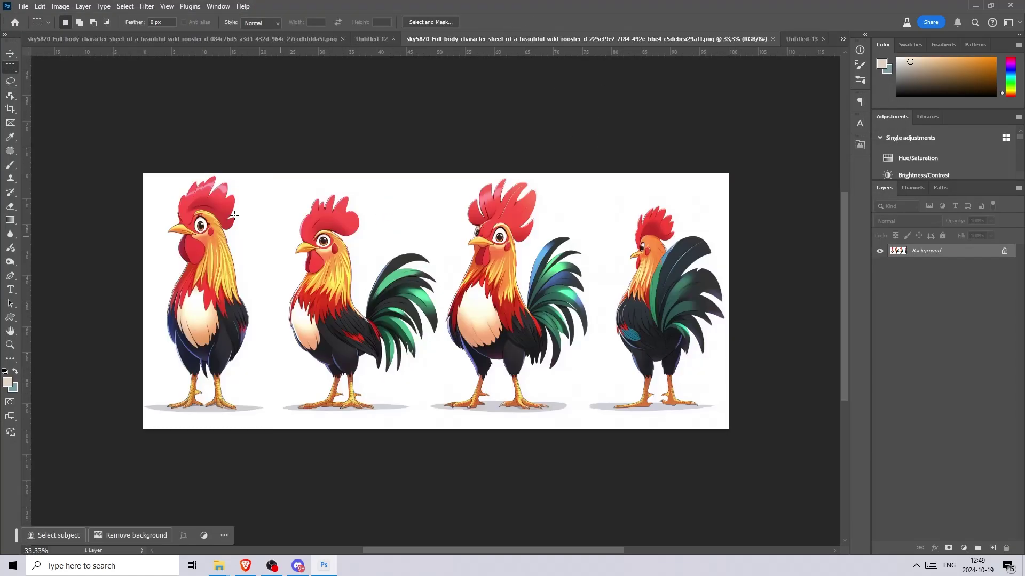
left_click_drag(537, 326, 587, 342)
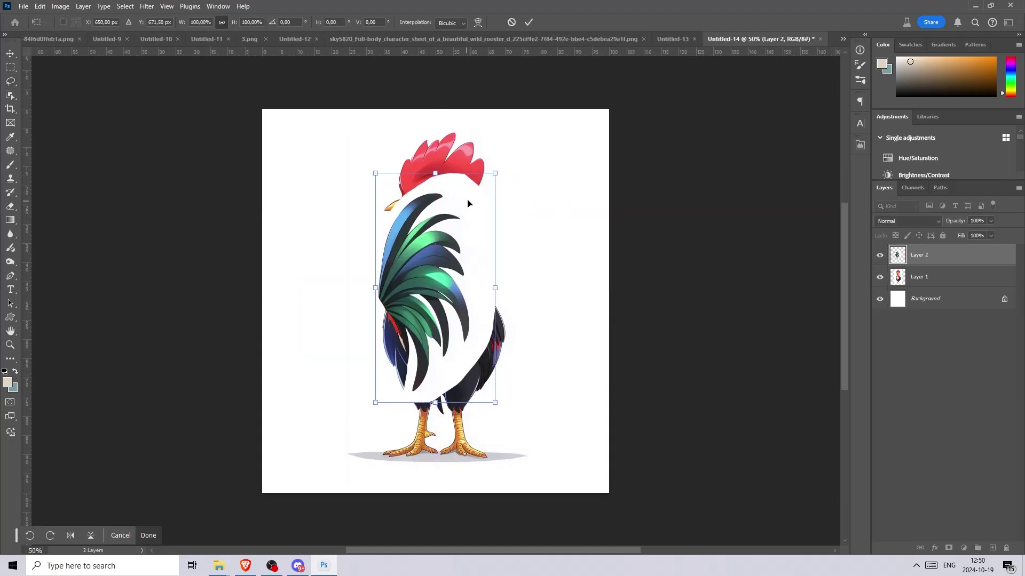
key("Return")
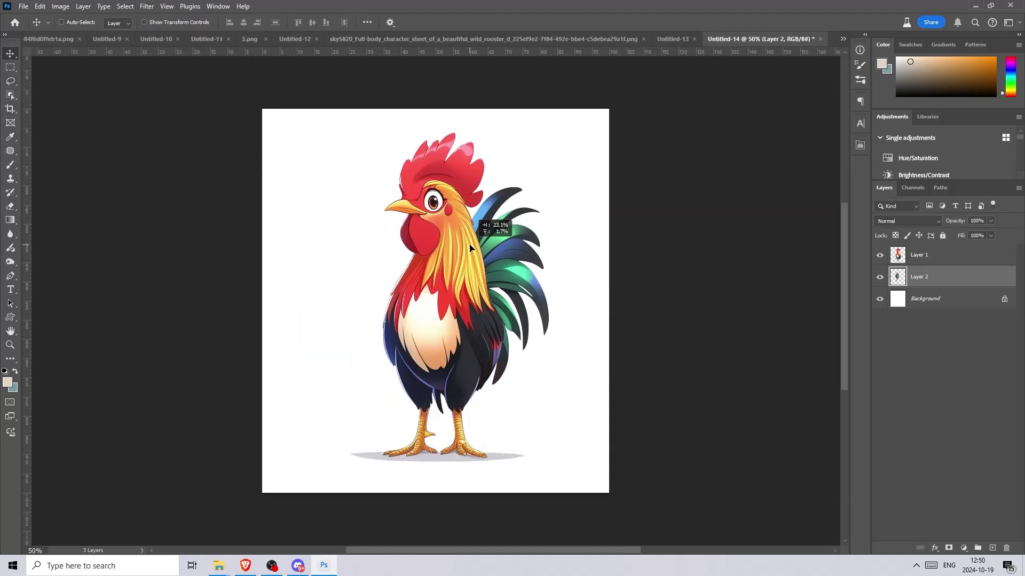
- Duplicate the tail feather layer behind the rooster and transform the copy so feathers fan out on both sides of the body
key("ctrl+j")
left_click_drag(428, 236, 397, 240)
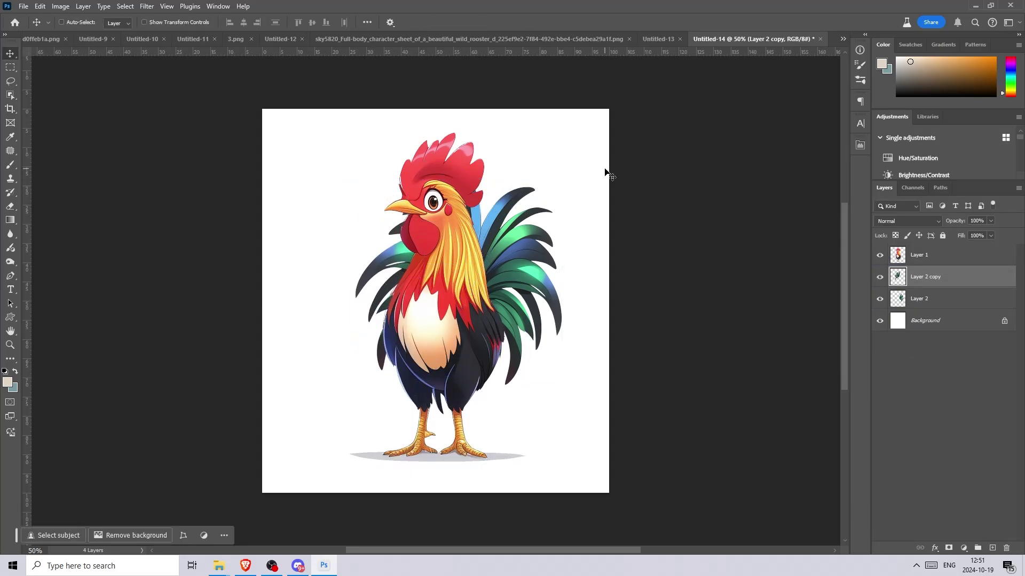
key("alt+bracketleft")
key("ctrl+t")
left_click_drag(472, 385, 470, 372)
key("Return")
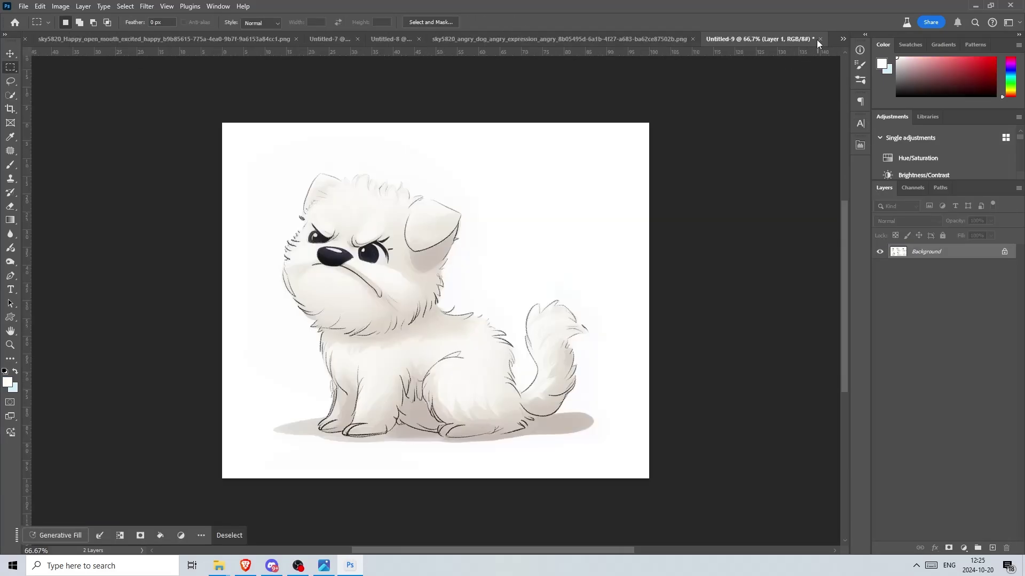
- Paste the squinting dog head into Untitled-9 and scale, rotate and move it over the sitting dog's head
key("ctrl+v")
key("ctrl+t")
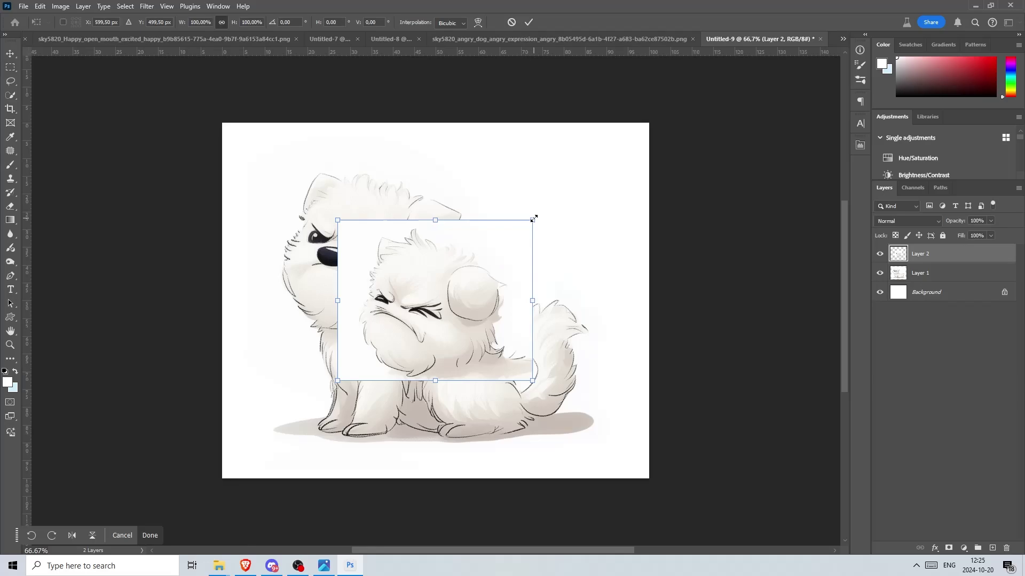
left_click_drag(533, 220, 458, 222)
left_click_drag(595, 85, 601, 94)
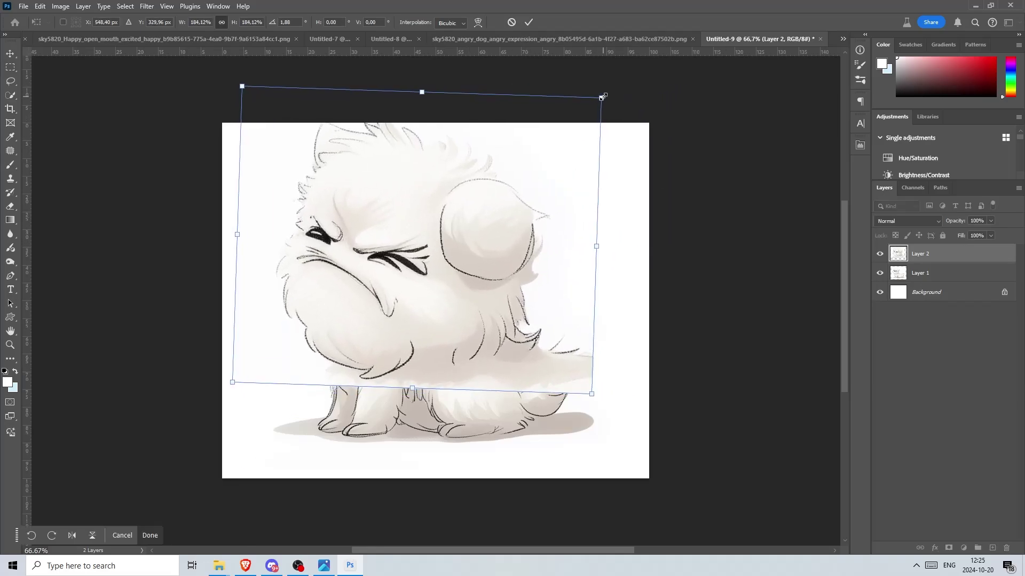
left_click_drag(473, 206, 491, 181)
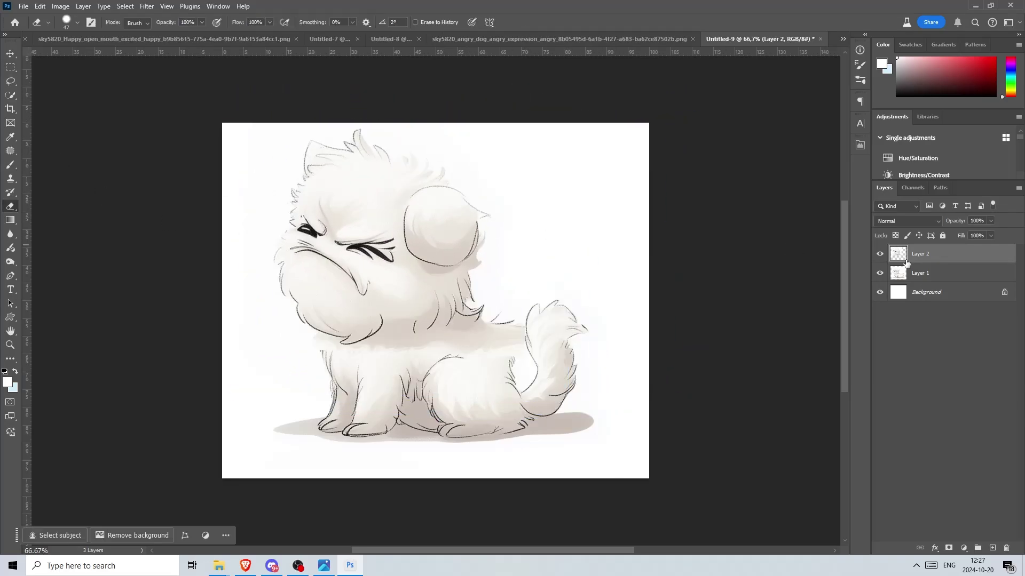
- Add a layer mask and brush away the dog's right-hand open eye so the squinting eye shows through
key("ctrl+shift+m")
key("d")
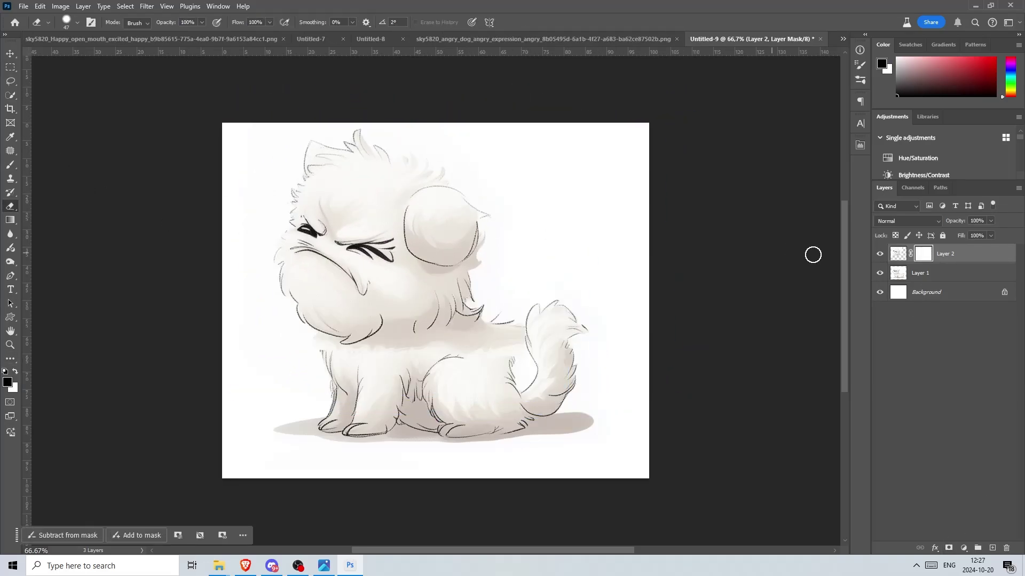
key("b")
left_click_drag(392, 251, 350, 246)
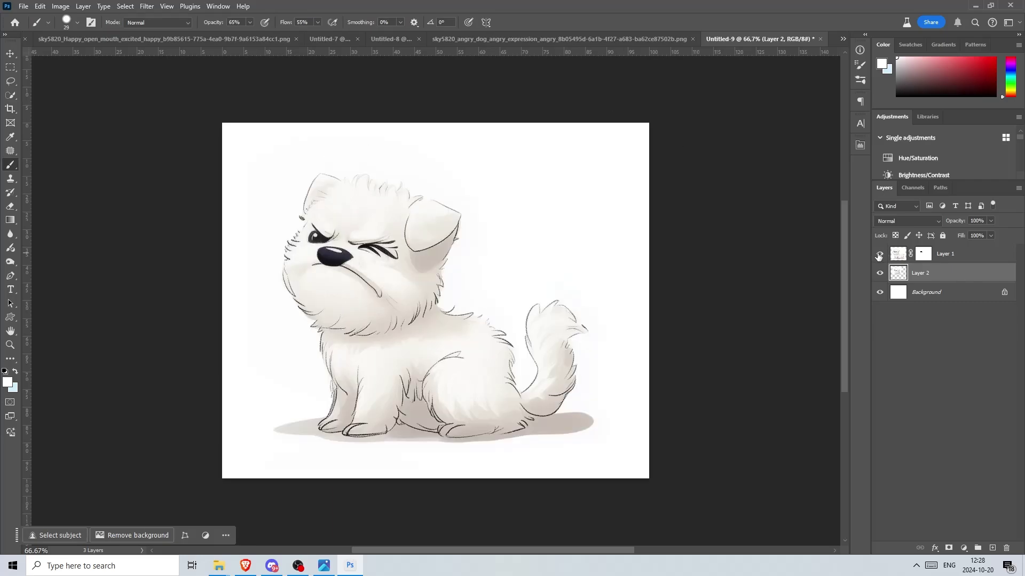
left_click(898, 254, "ctrl")
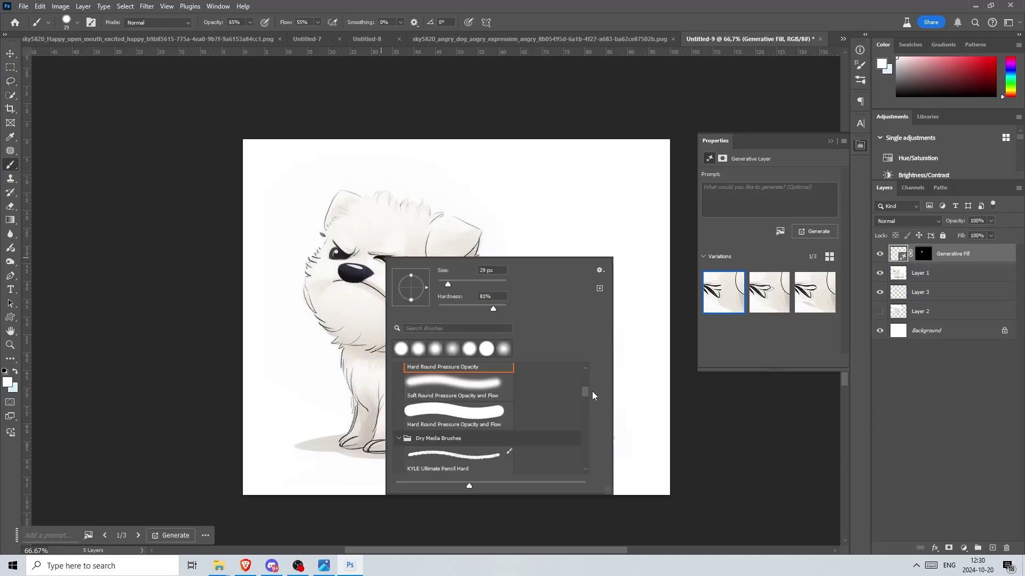
scroll(593, 395, "up", 2)
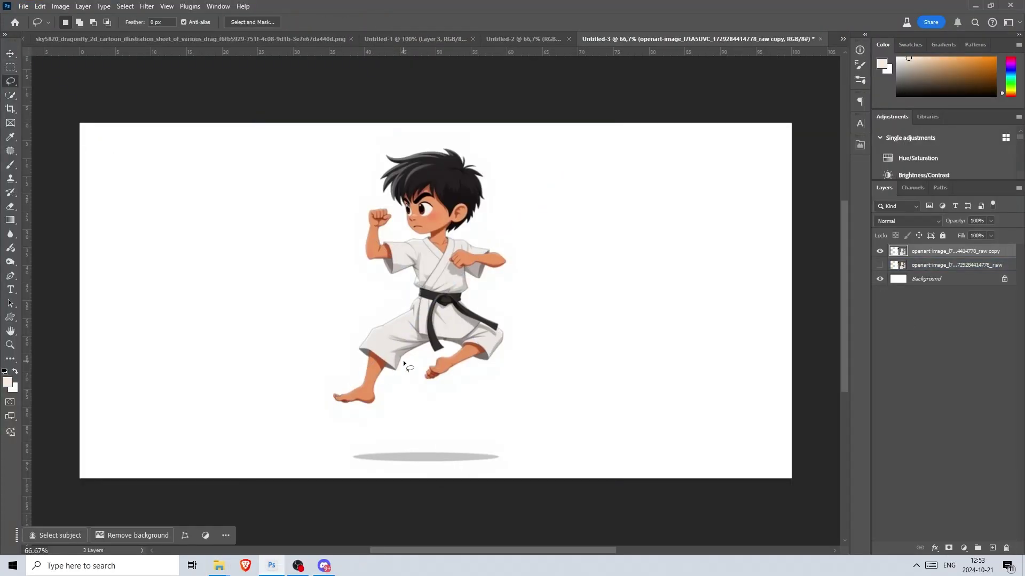
- Lasso the karate boy's front lower leg for the raised kick and paint over the original leg on Layer 2 with white ffffff
left_click_drag(404, 363, 410, 381)
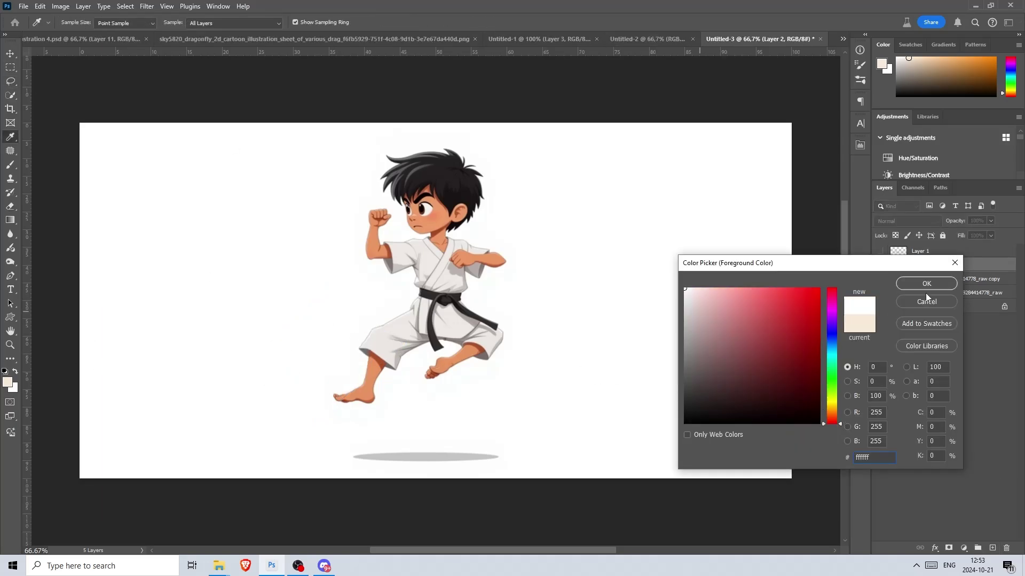
left_click(927, 284)
key("b")
left_click_drag(341, 398, 365, 371)
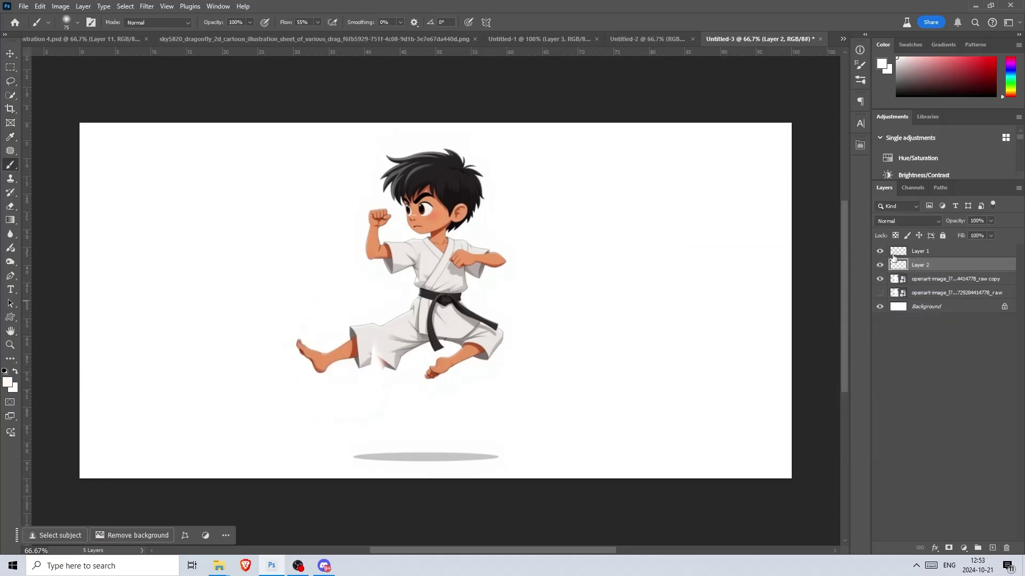
- Liquify the raw copy layer with brush size 220 and pressure 84, pushing the boy's front leg up into a kick
left_click(955, 279)
key("ctrl+shift+x")
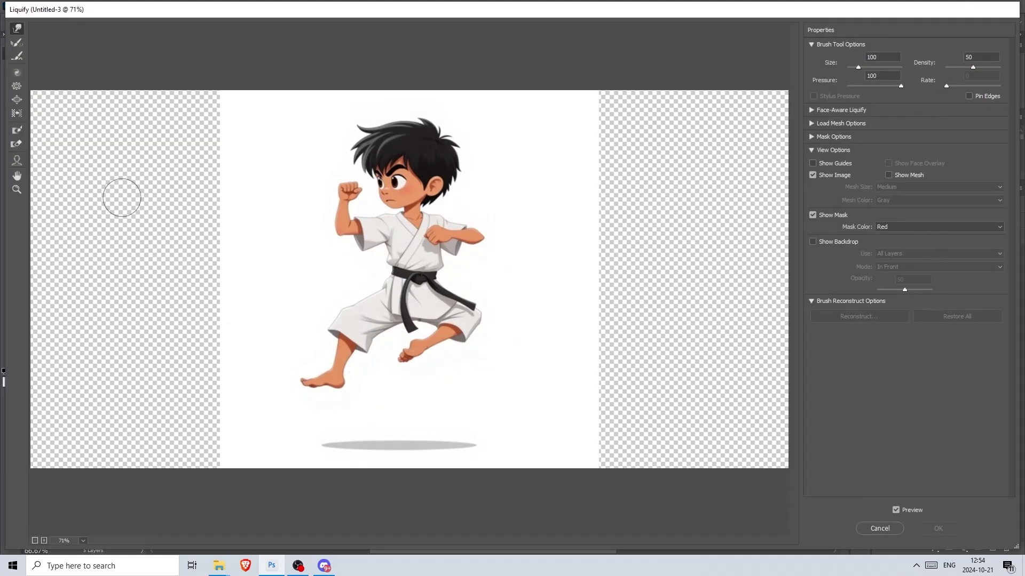
left_click(864, 67)
key("bracketright")
key("bracketright")
key("bracketright")
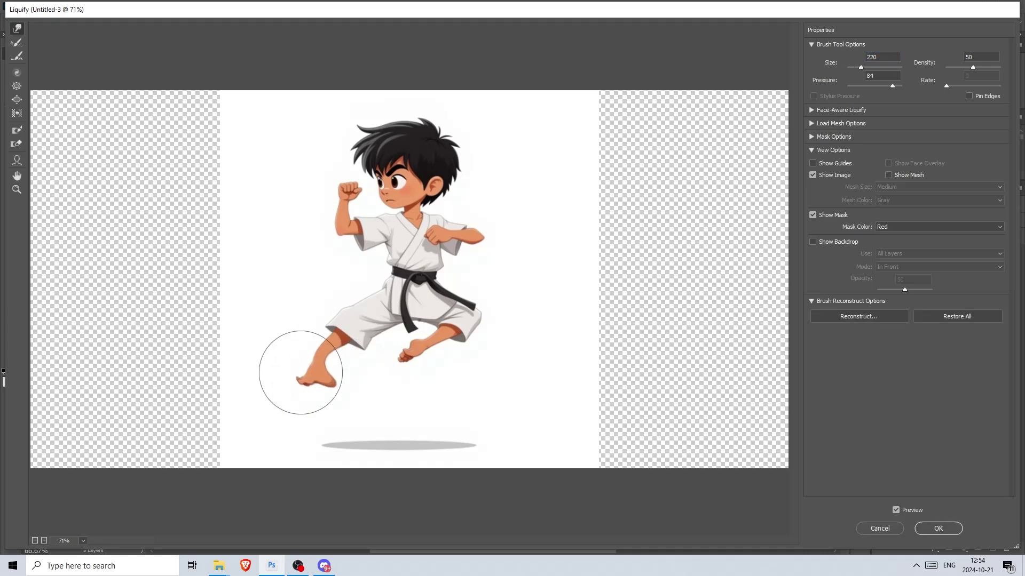
mouse_move(297, 367)
left_mouse_down()
mouse_move(288, 368)
mouse_move(329, 338)
left_mouse_up()
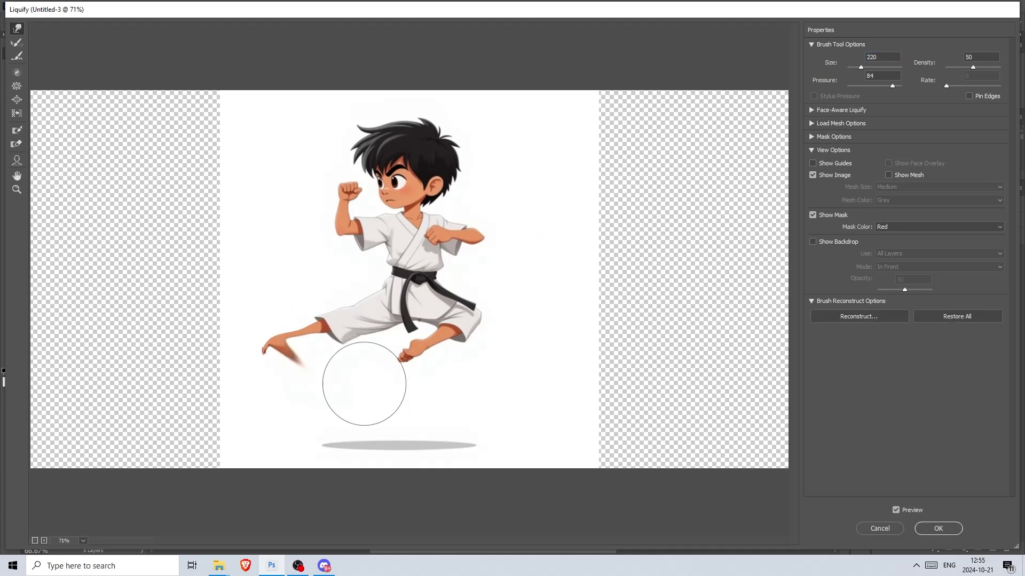
key("Escape")
- Copy the lassoed front foot to a new layer and transform it to reshape the boy's rear foot
key("ctrl+t")
key("Return")
key("Escape")
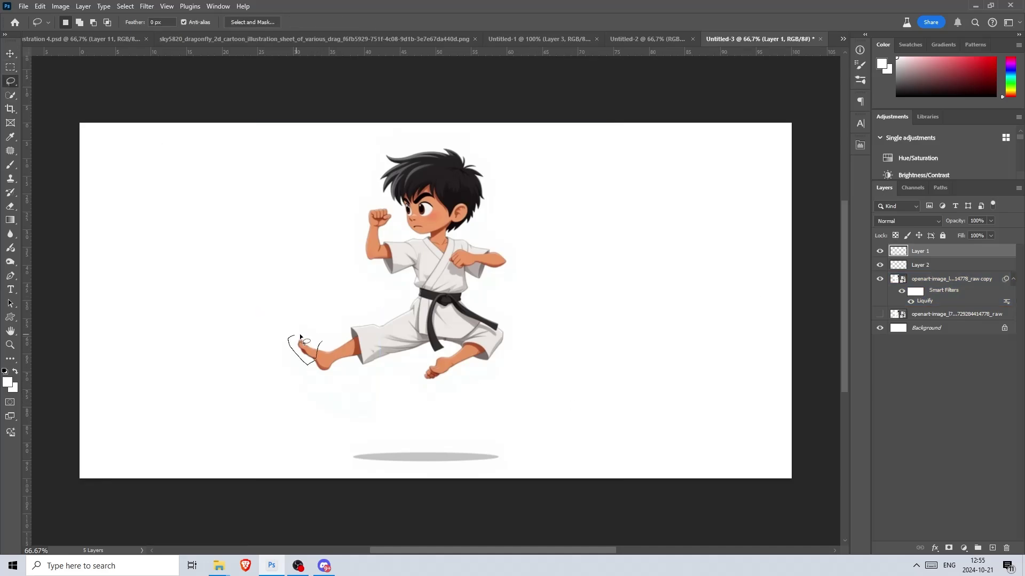
key("ctrl+v")
key("ctrl+t")
key("Return")
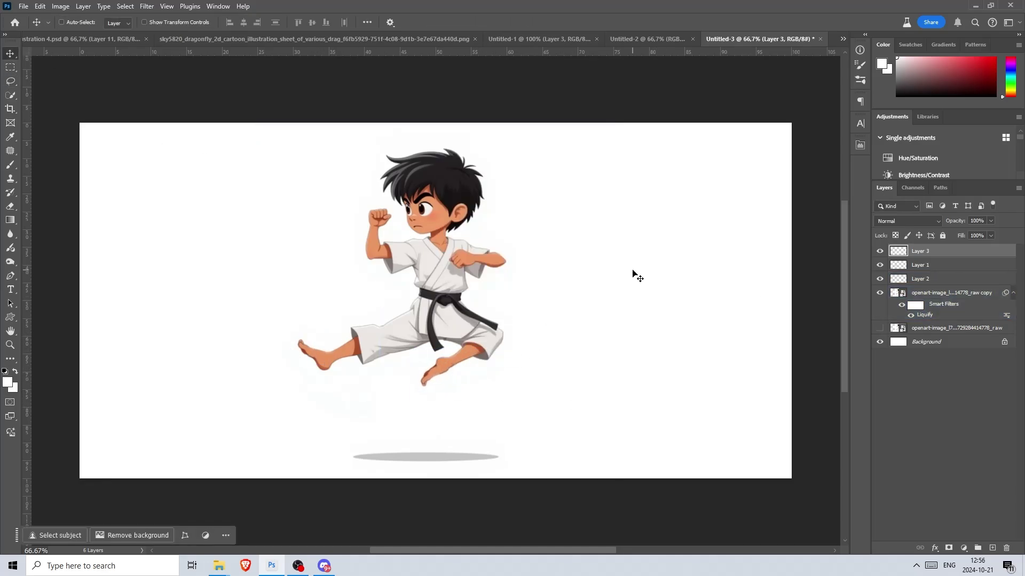
key("ctrl+alt+s")
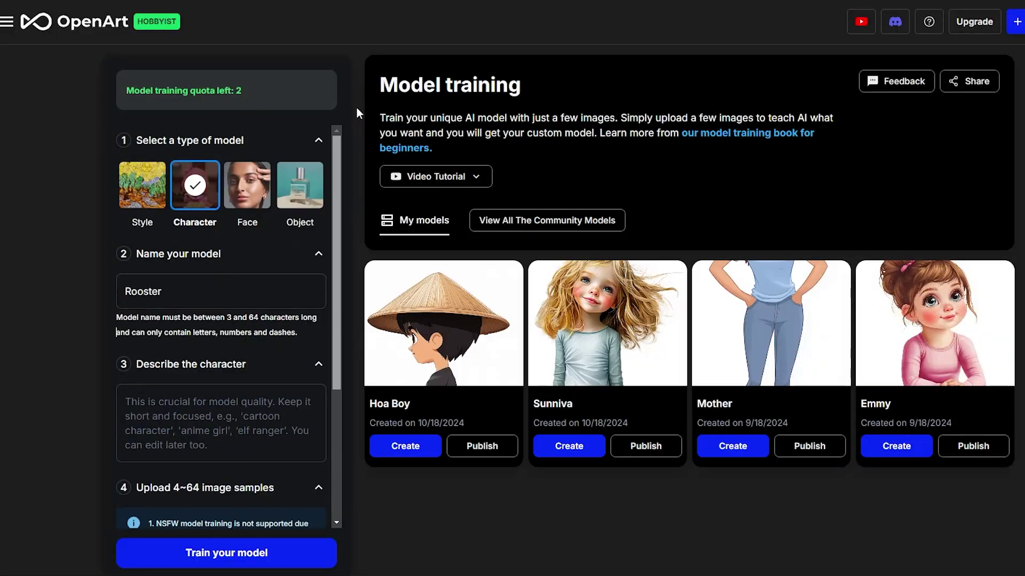
- In OpenArt model training, describe the Rooster character as "Cartoon Rooster Colorful" and upload 1.png to 11.png as image samples
scroll(192, 336, "down", 1)
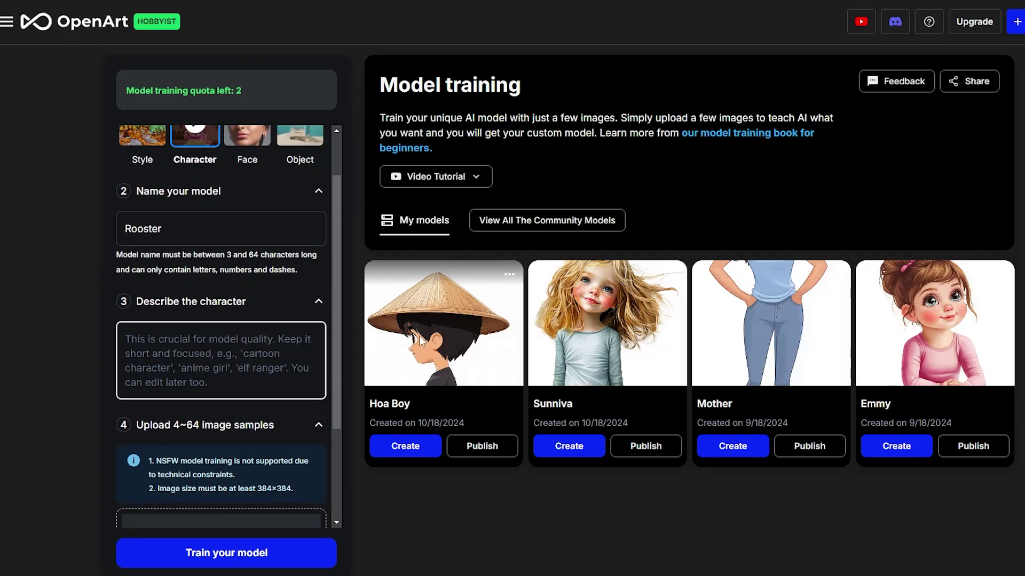
type("Cartoon Rooster Colorful")
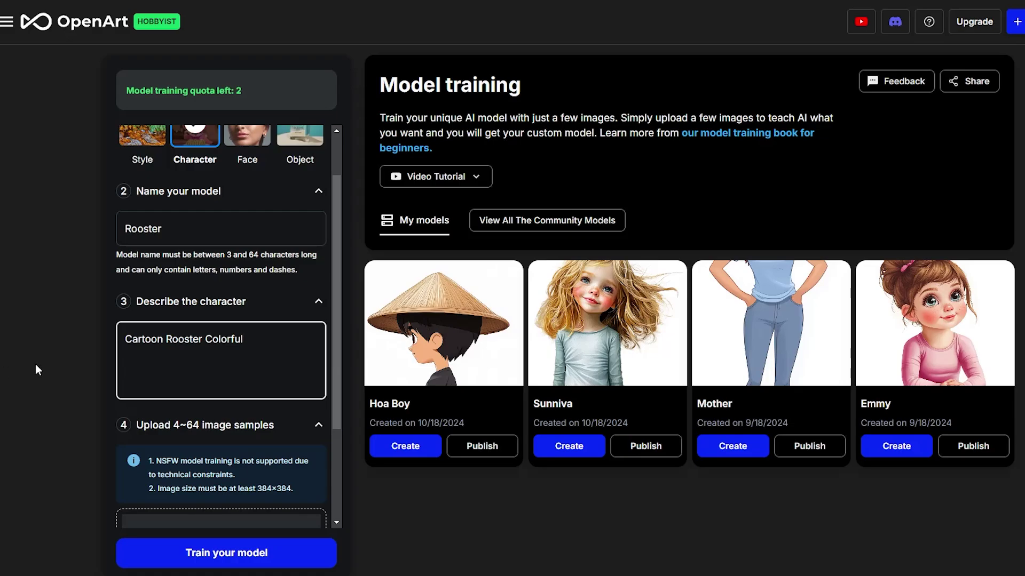
scroll(213, 411, "down", 3)
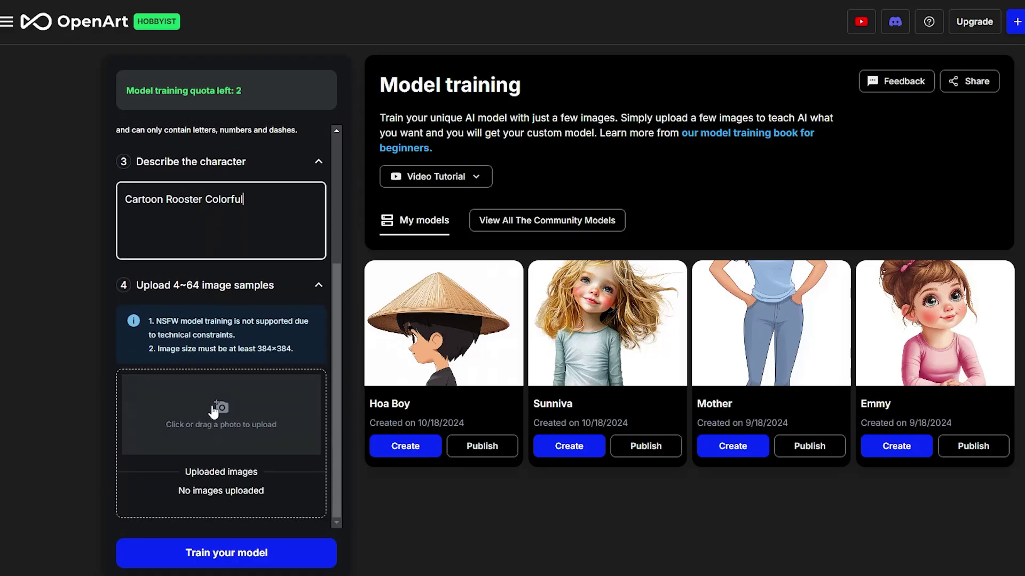
left_click(209, 411)
double_click(395, 53)
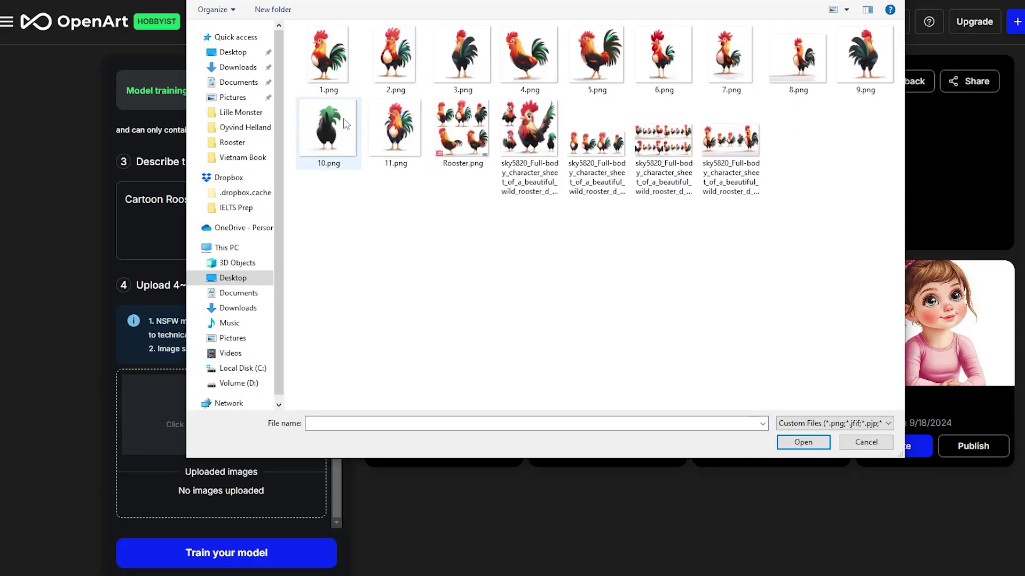
left_click(328, 56)
left_click(415, 142, "shift")
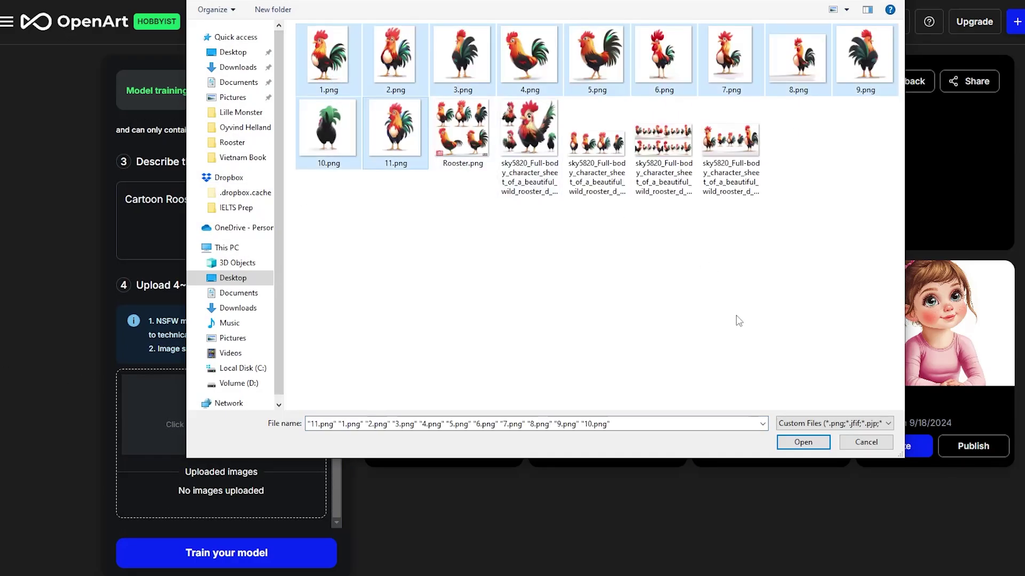
left_click(803, 442)
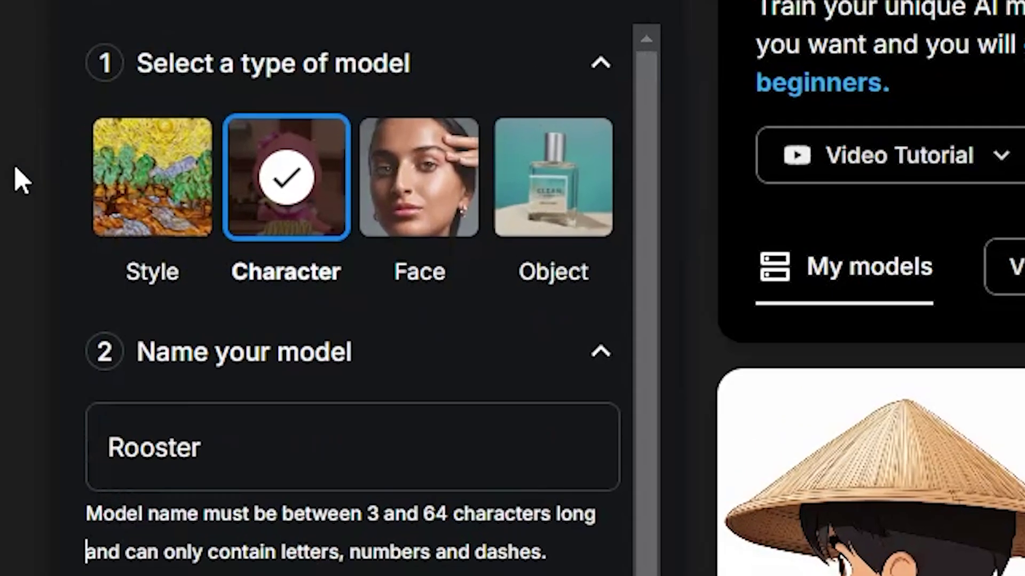
- Describe the Rooster character for model training as "Cartoon Rooster Colorful"
left_click(103, 188)
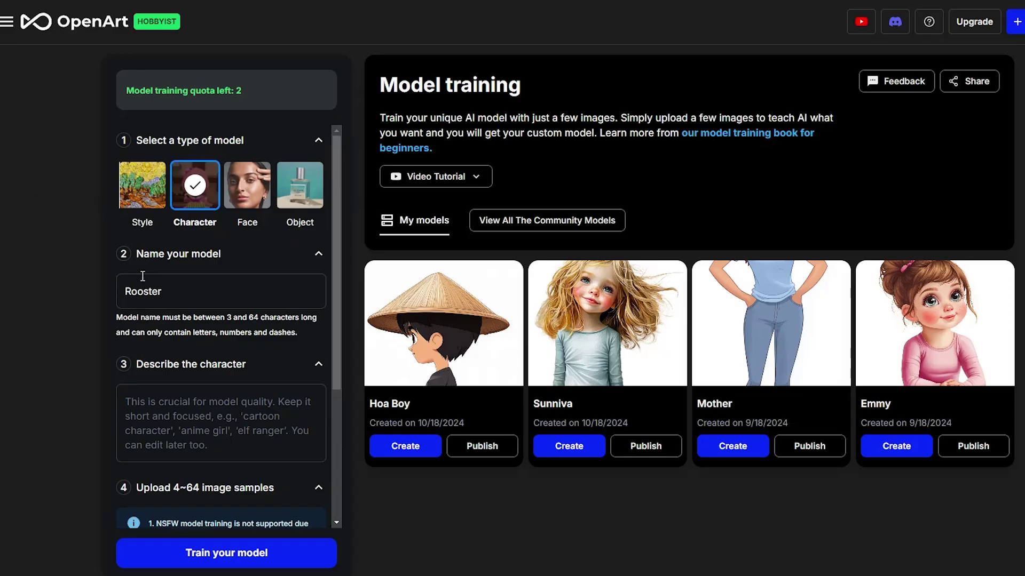
scroll(208, 343, "down", 1)
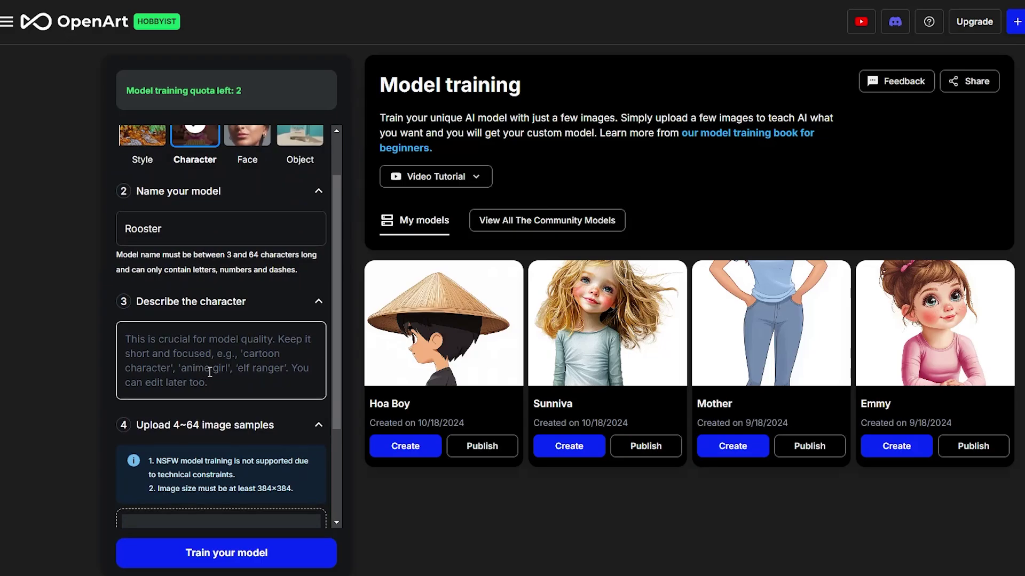
type("Ca")
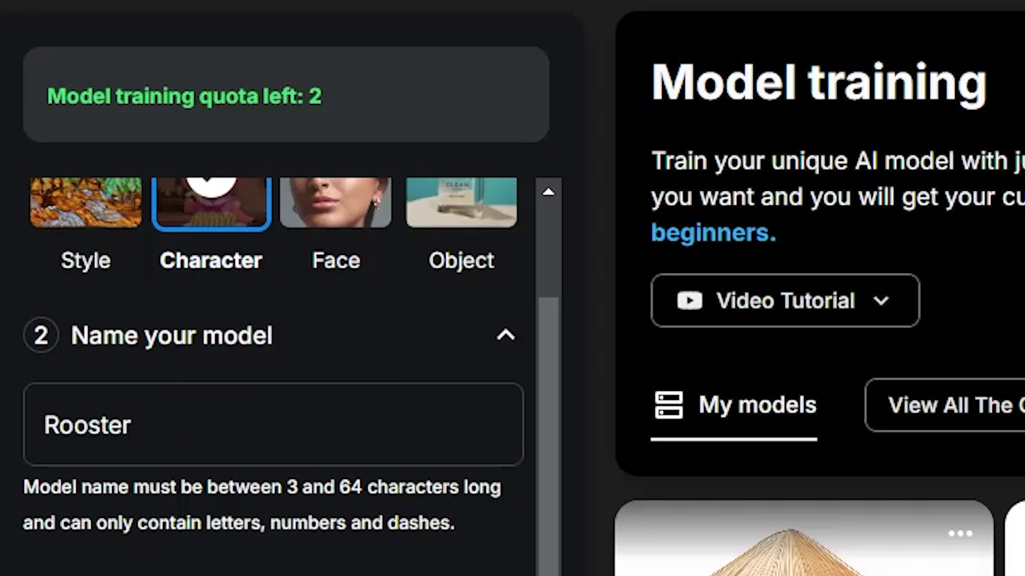
scroll(221, 521, "down", 3)
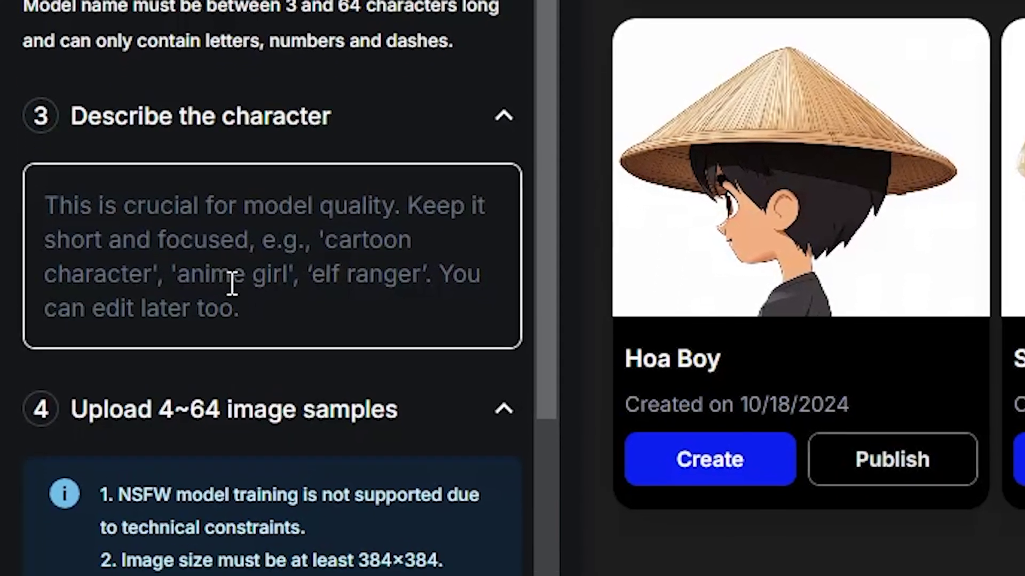
left_click(269, 273)
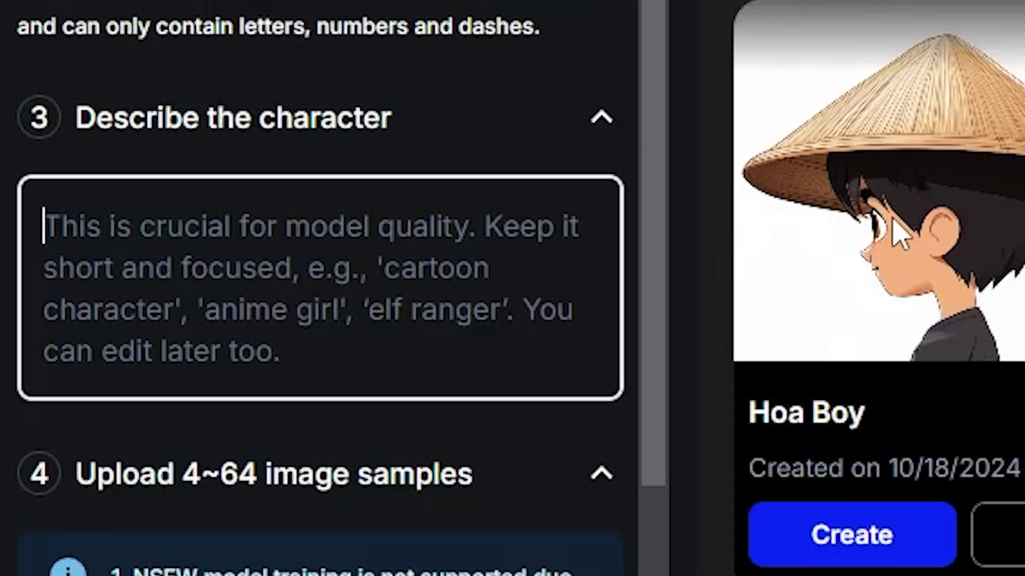
type("Car")
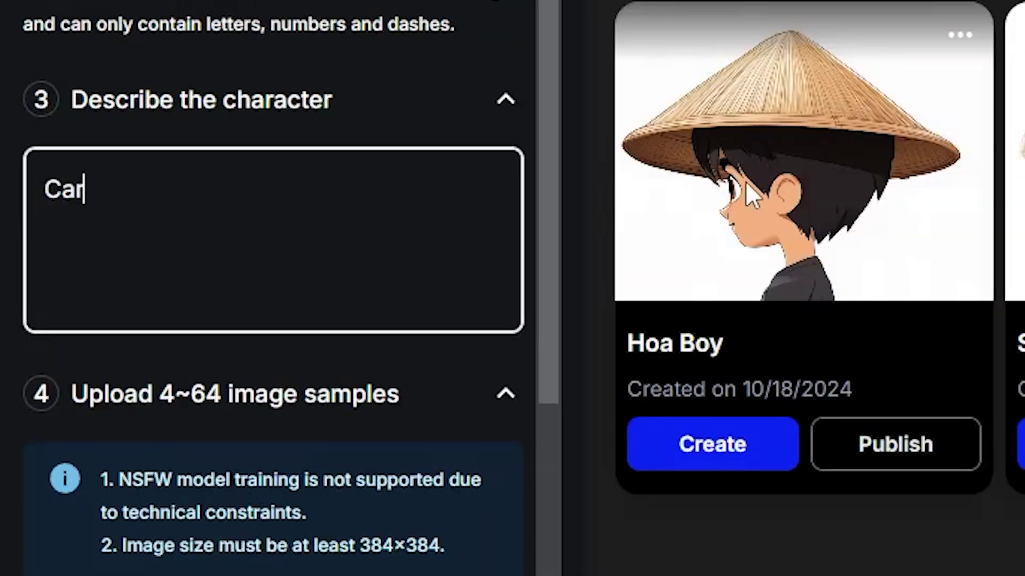
type("toon Rooster")
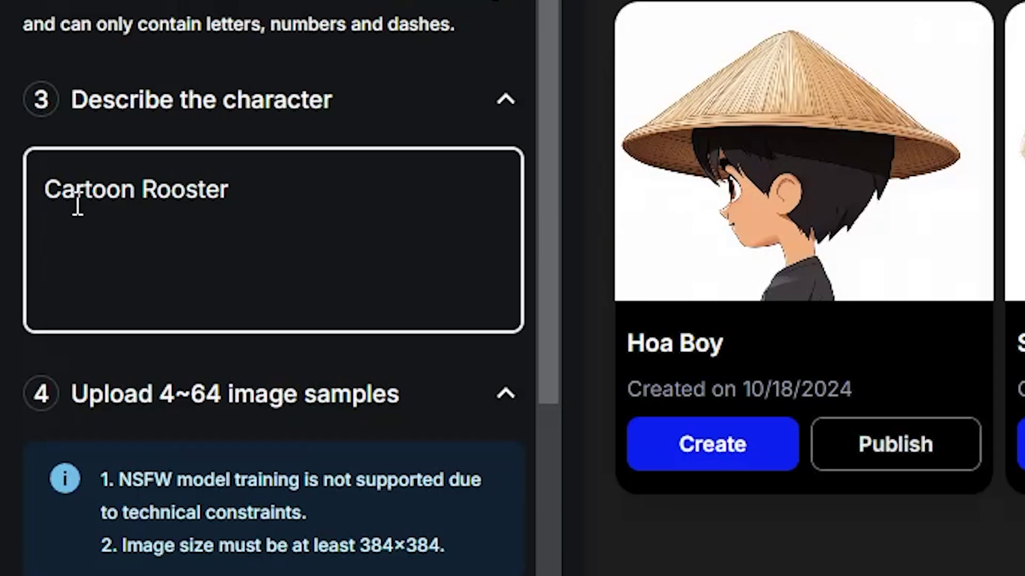
type(" Colorful")
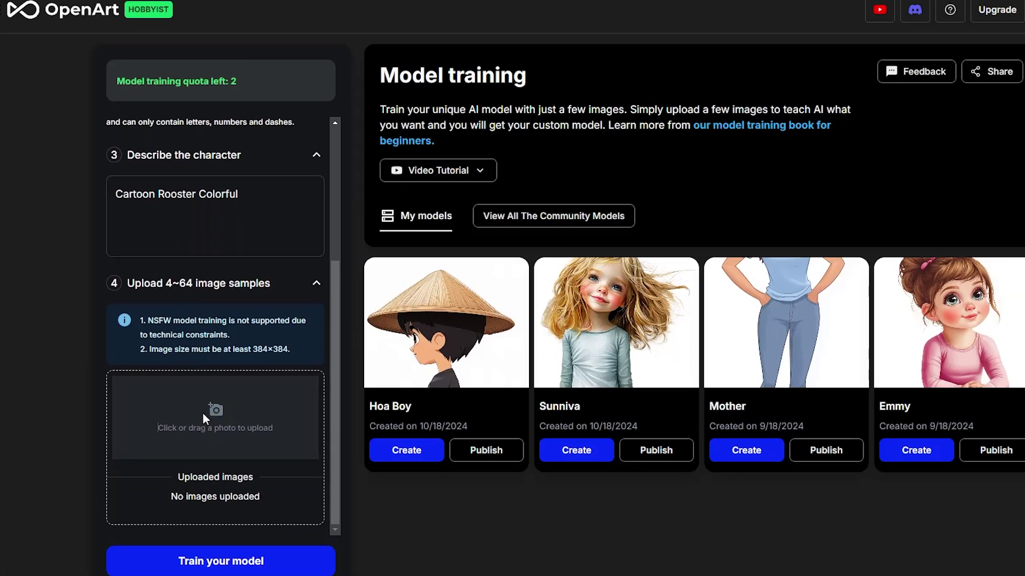
- Upload 1.png to 11.png from the Rooster folder as the model's image samples
left_click(203, 413)
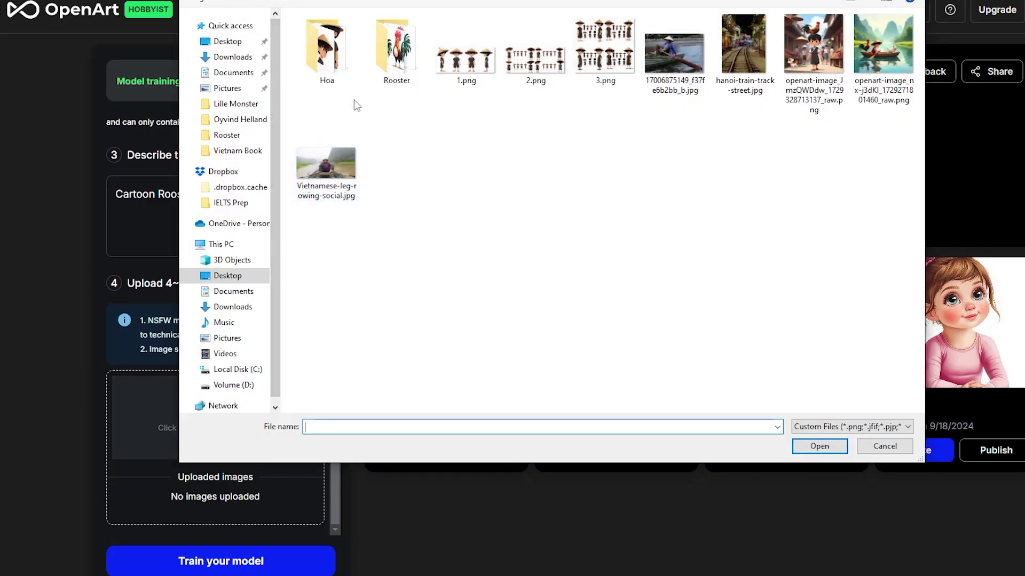
double_click(396, 48)
left_click(326, 48)
left_click(395, 124, "shift")
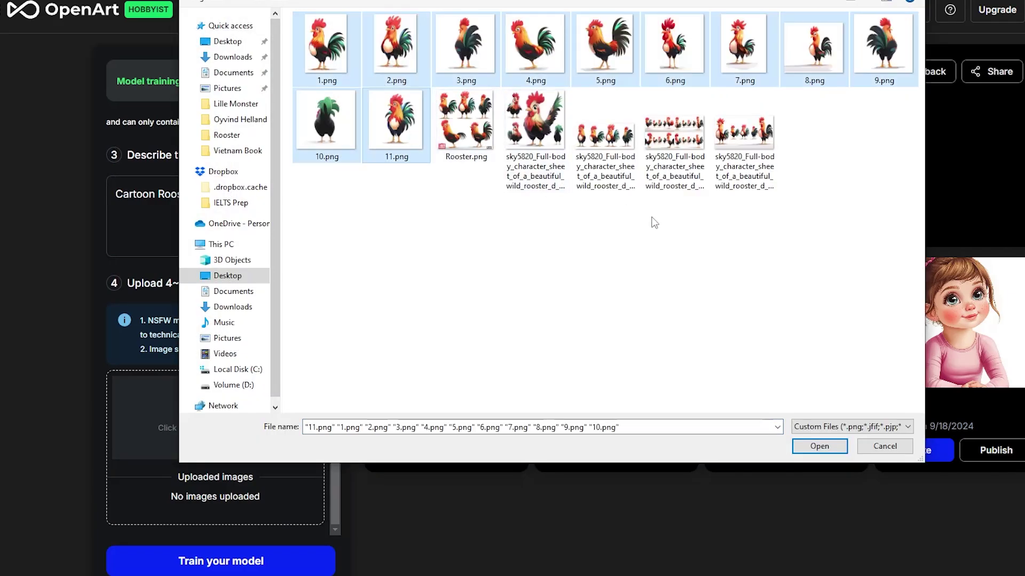
left_click(826, 446)
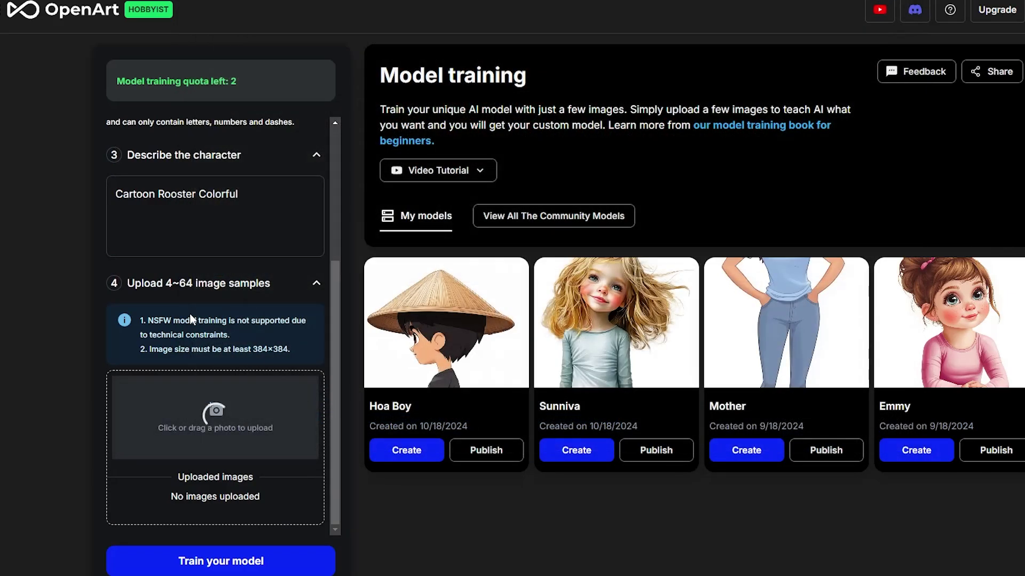
- Review the uploaded rooster samples and start training the Rooster model
scroll(268, 351, "down", 6)
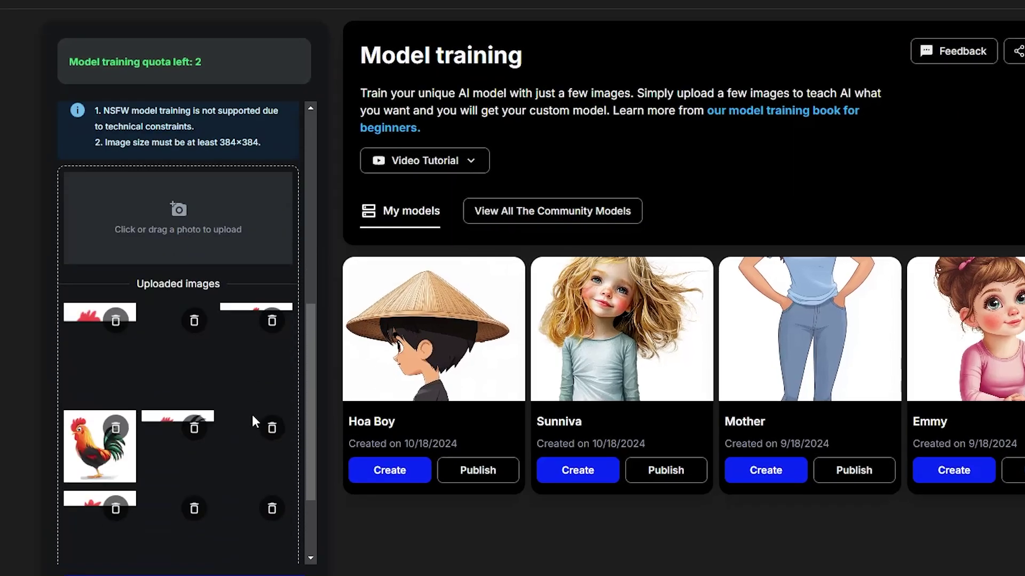
scroll(199, 361, "down", 3)
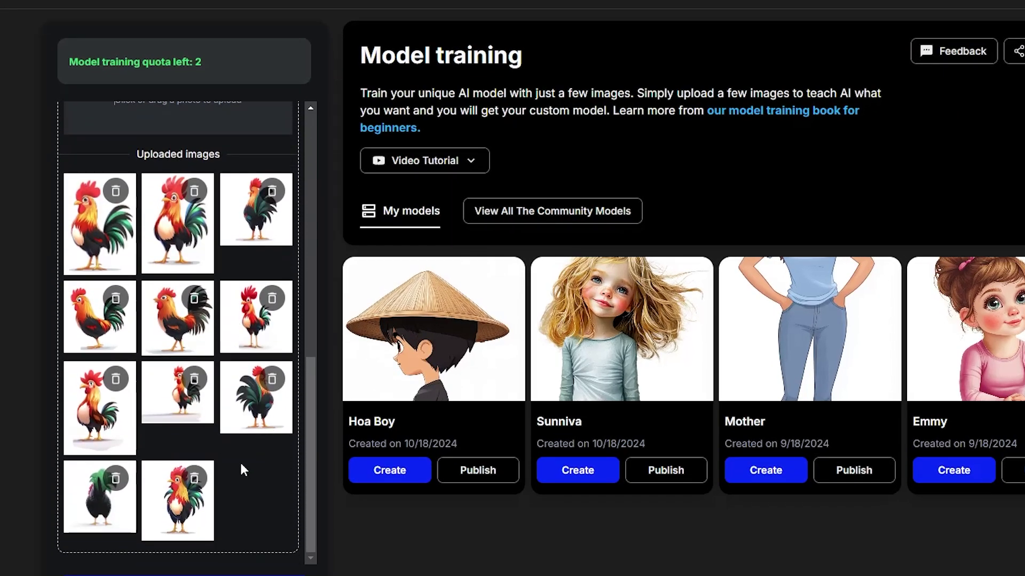
left_click_drag(308, 454, 311, 213)
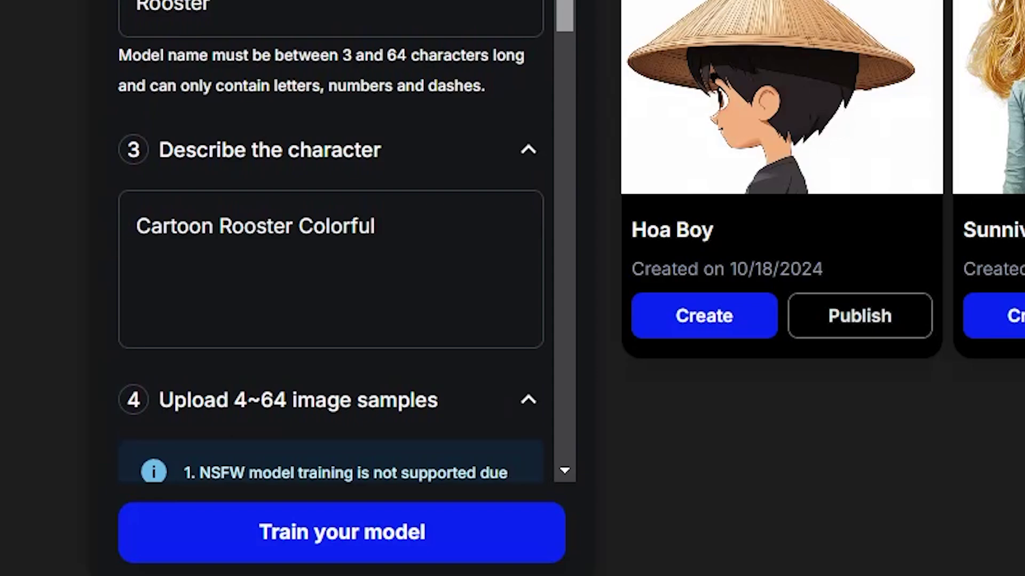
left_click(366, 542)
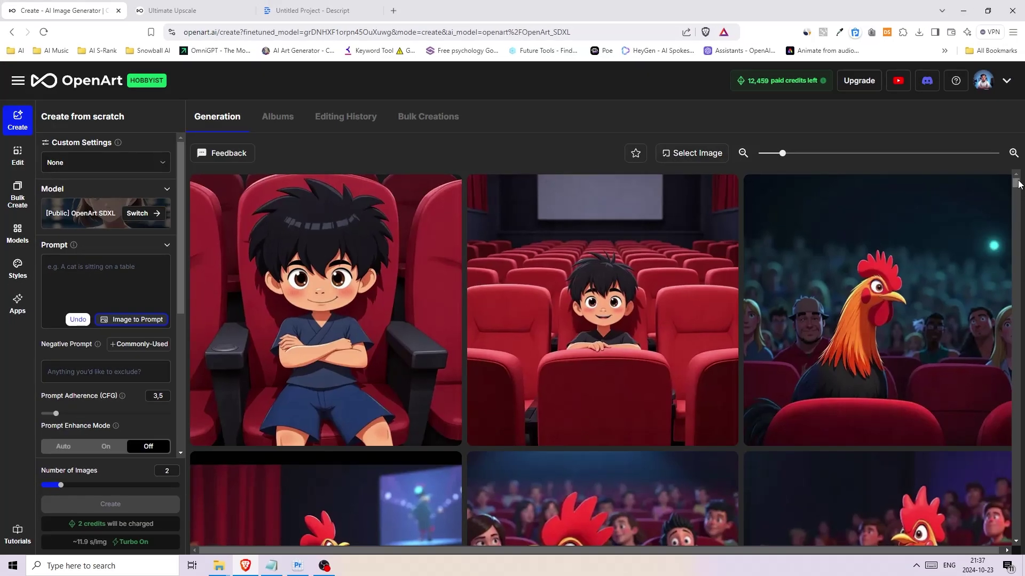
- Switch the image generation model from OpenArt SDXL to the custom-trained Rooster character model
scroll(1018, 184, "down", 5)
scroll(1017, 183, "up", 5)
mouse_move(379, 279)
left_click_drag(181, 175, 160, 155)
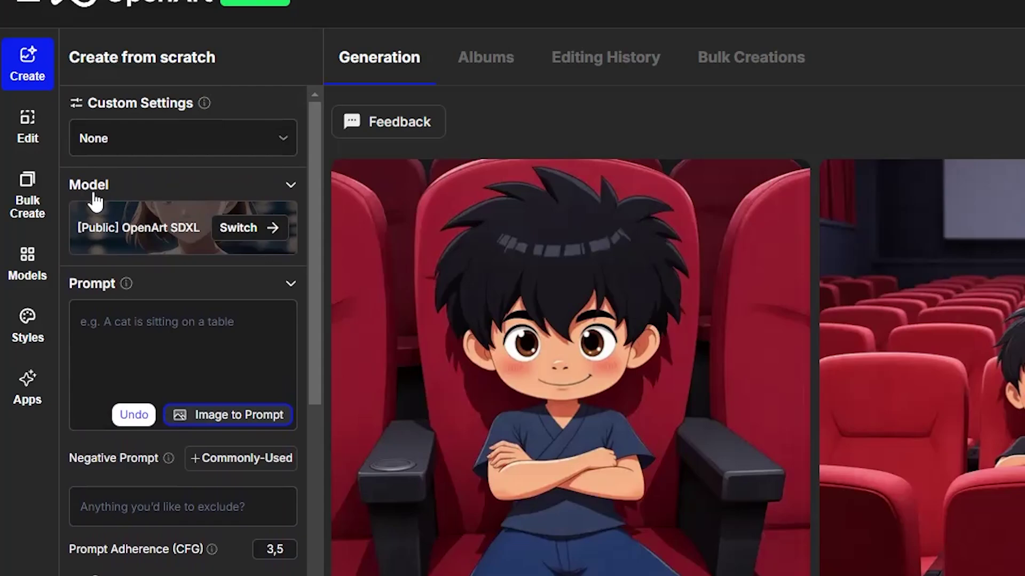
left_click(250, 229)
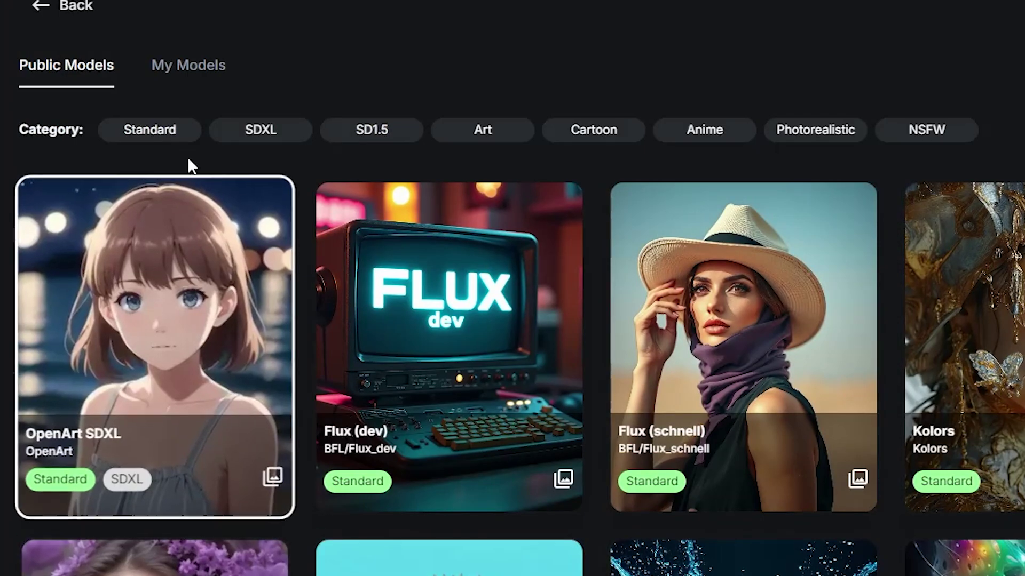
left_click(190, 71)
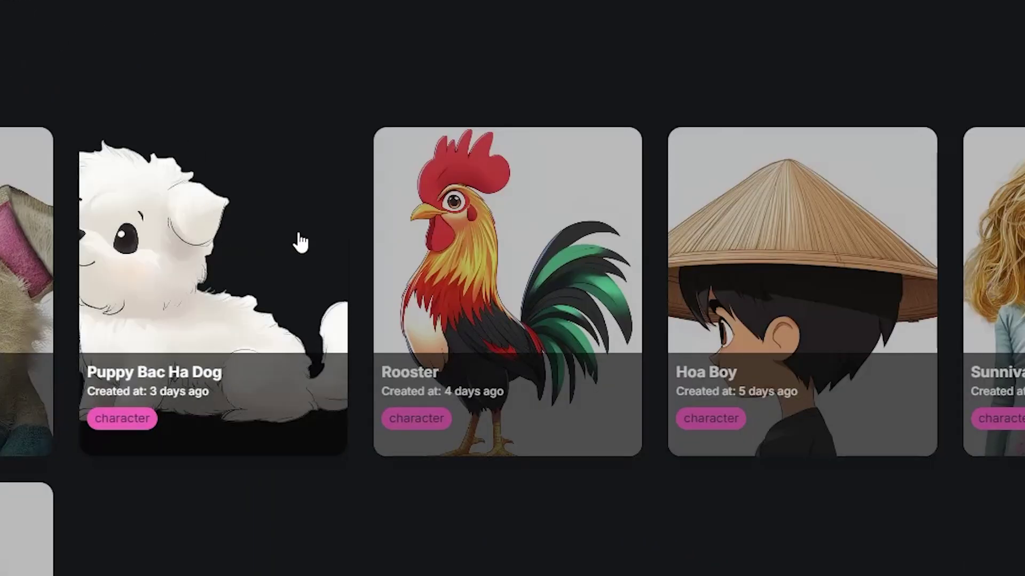
left_click(481, 273)
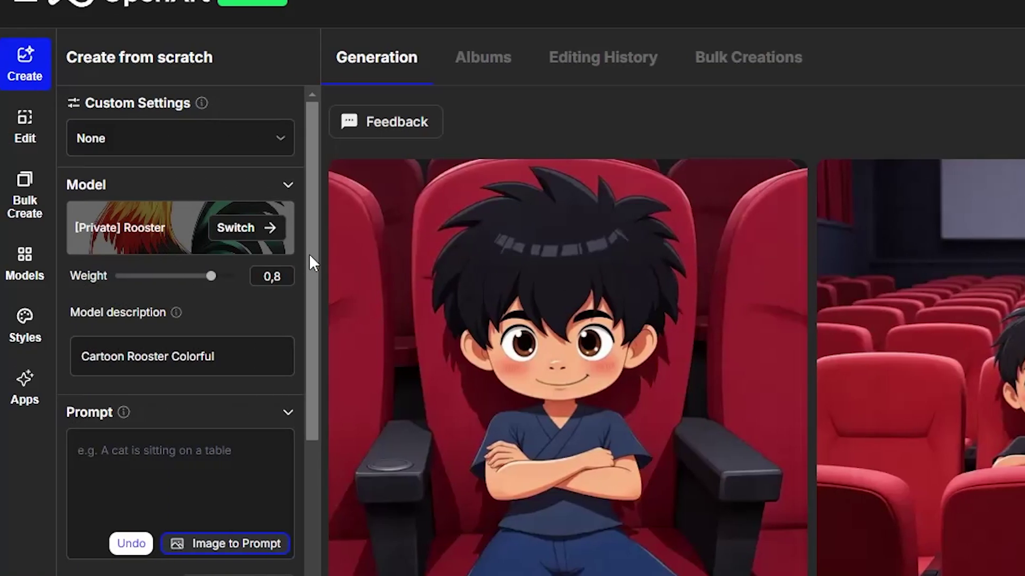
- Enter the image prompt "rooster in a club looking at a diamond"
left_click_drag(309, 254, 314, 318)
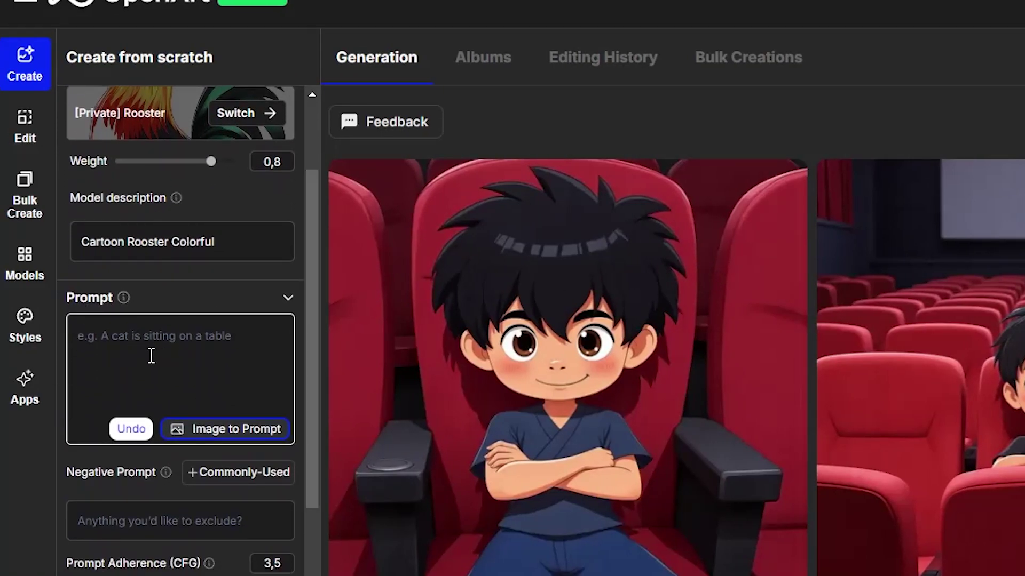
left_click(176, 355)
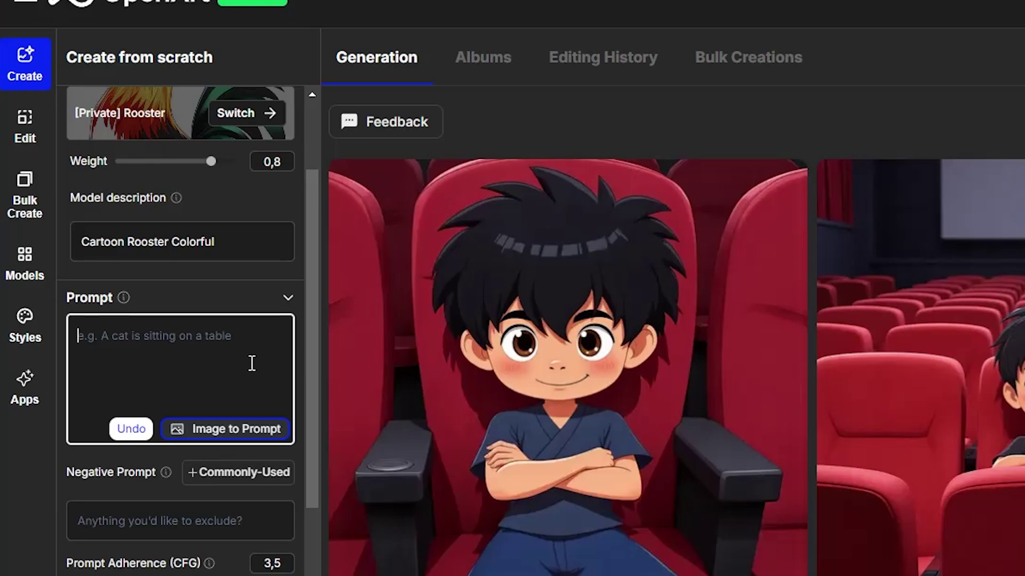
left_click_drag(309, 313, 306, 342)
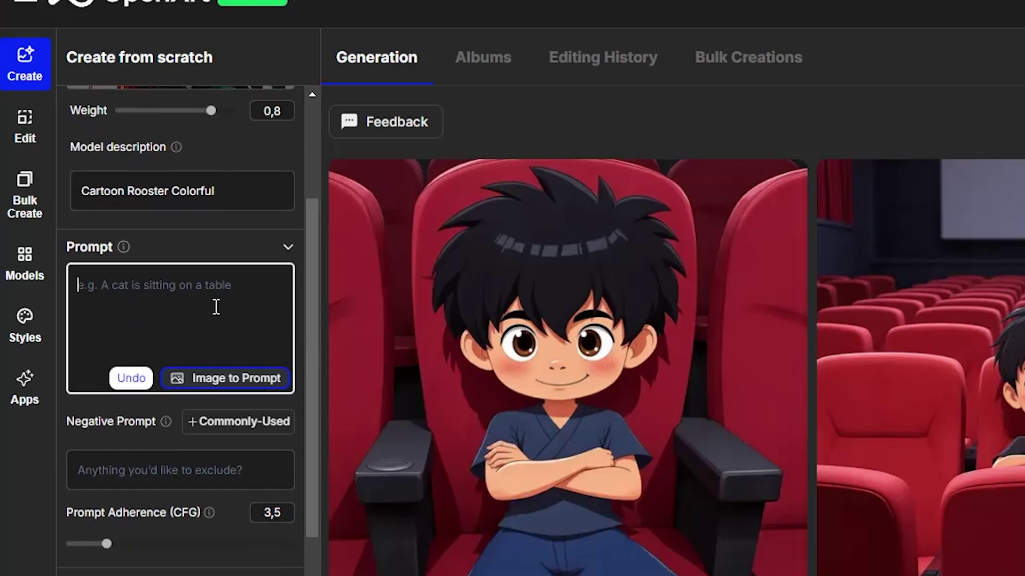
type("rooster in a")
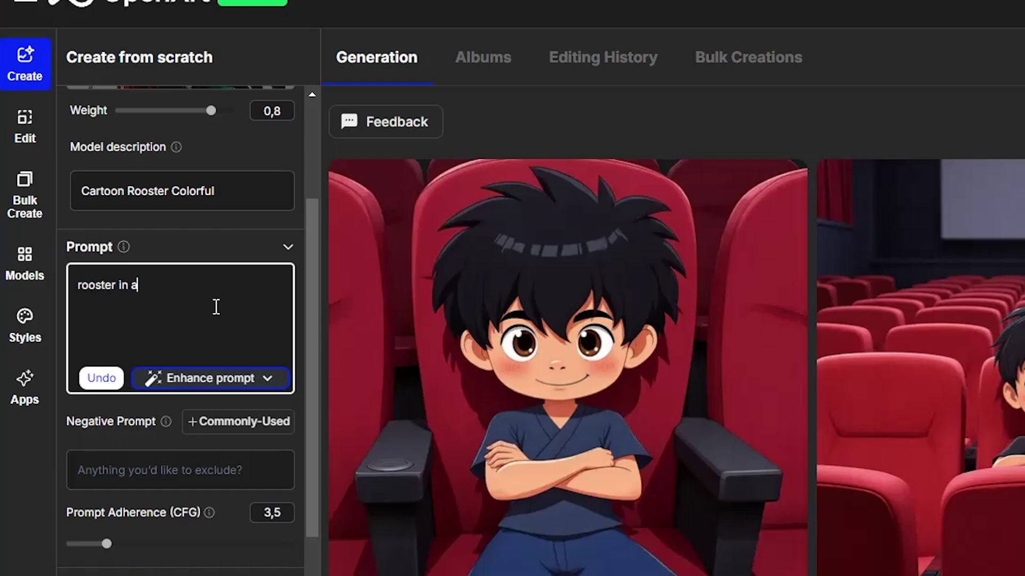
type(" club looking")
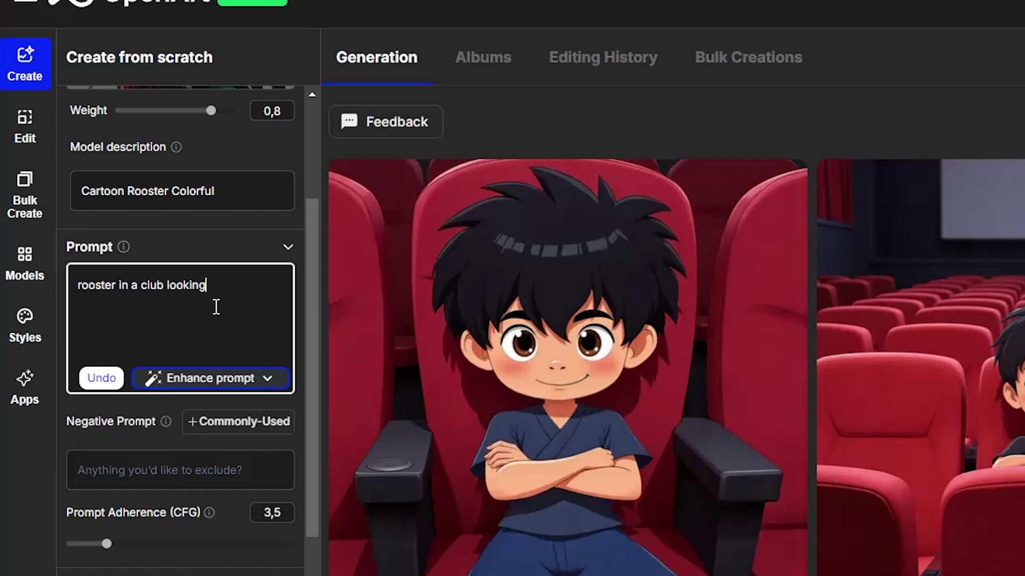
type(" at a diamond")
- Try "red flowers" as the negative prompt and clear it again
scroll(215, 304, "down", 5)
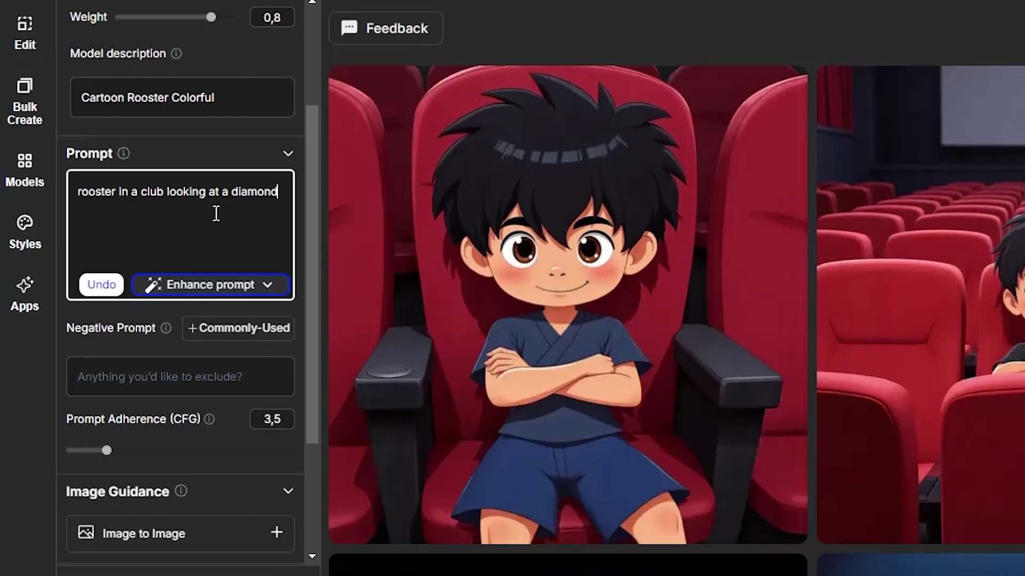
scroll(270, 217, "down", 1)
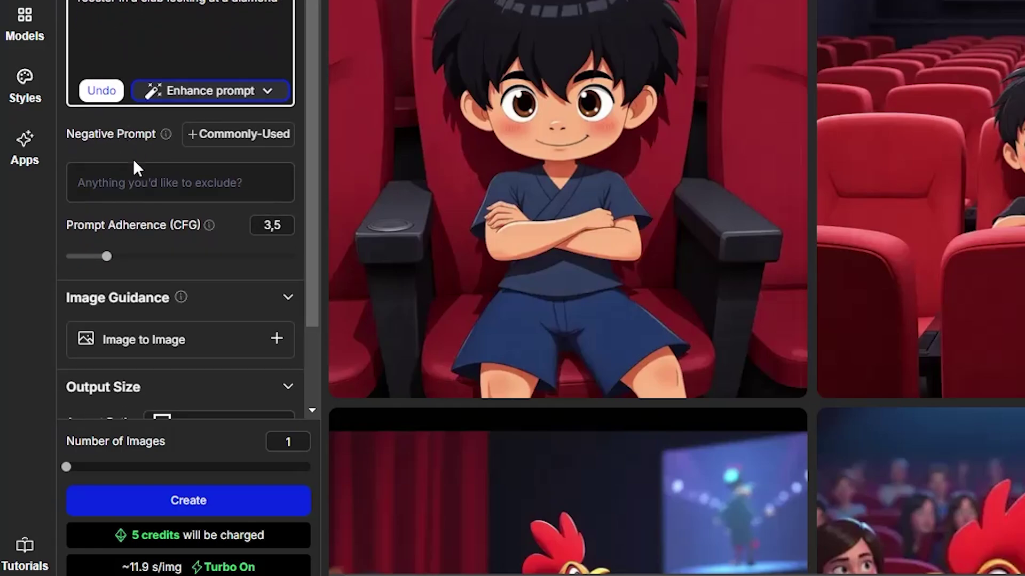
left_click(229, 182)
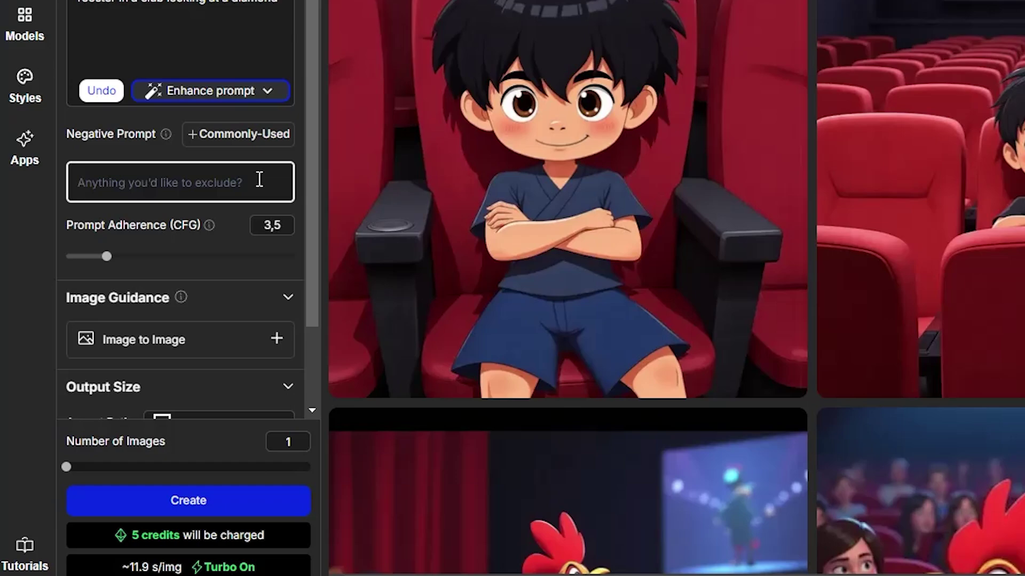
type("red flowers")
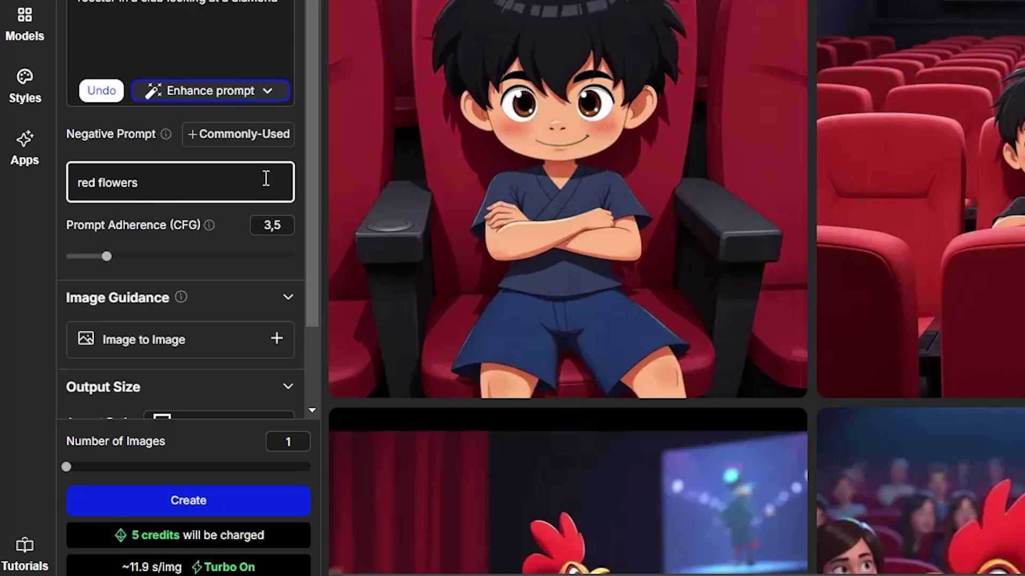
left_click_drag(173, 188, 78, 176)
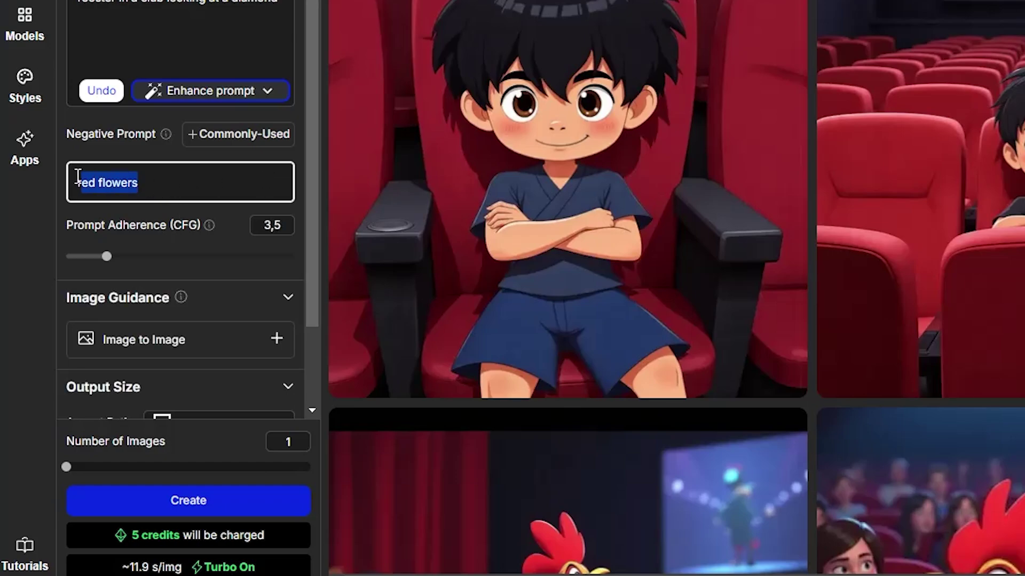
left_click(193, 185)
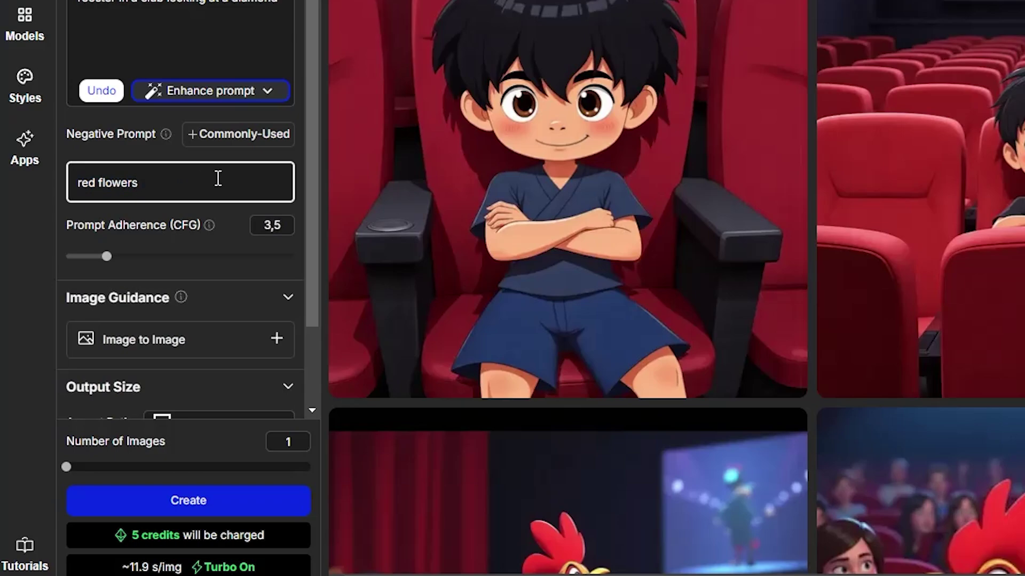
left_click_drag(217, 177, 60, 186)
key("BackSpace")
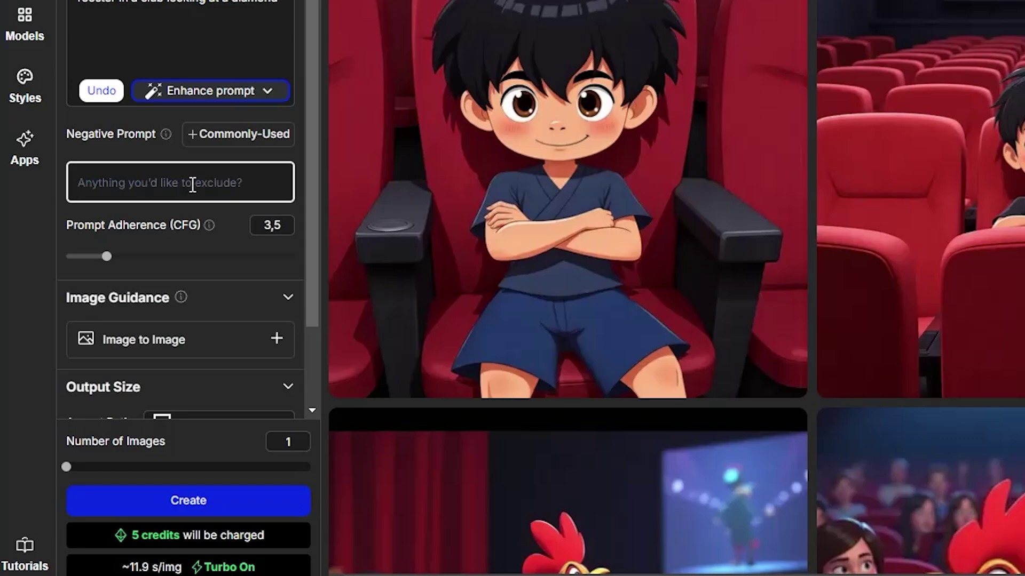
- Try "blurry, pixelated" as the negative prompt and empty the field
type("blurry, pi")
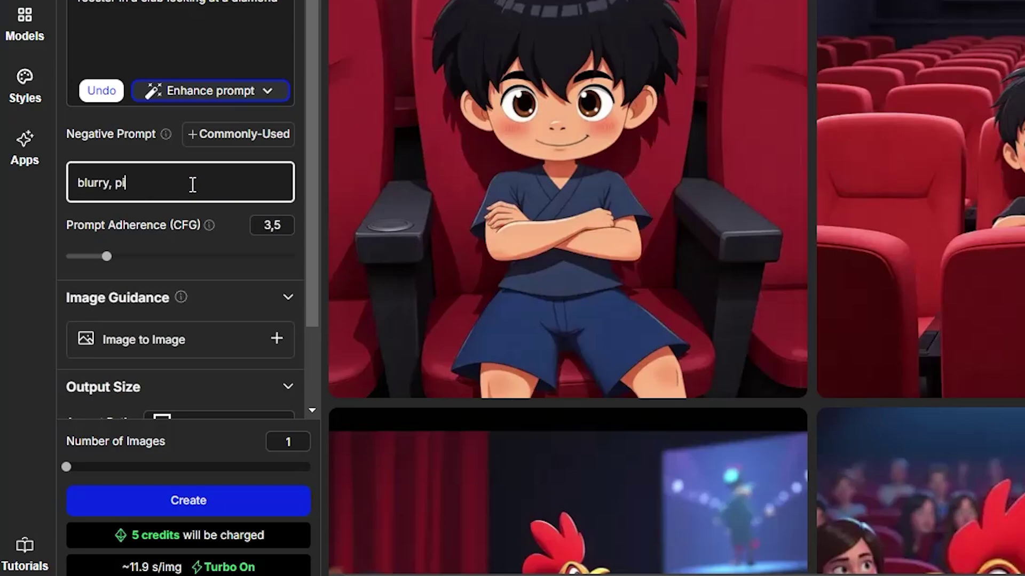
type("xelated")
key("ctrl+a")
key("BackSpace")
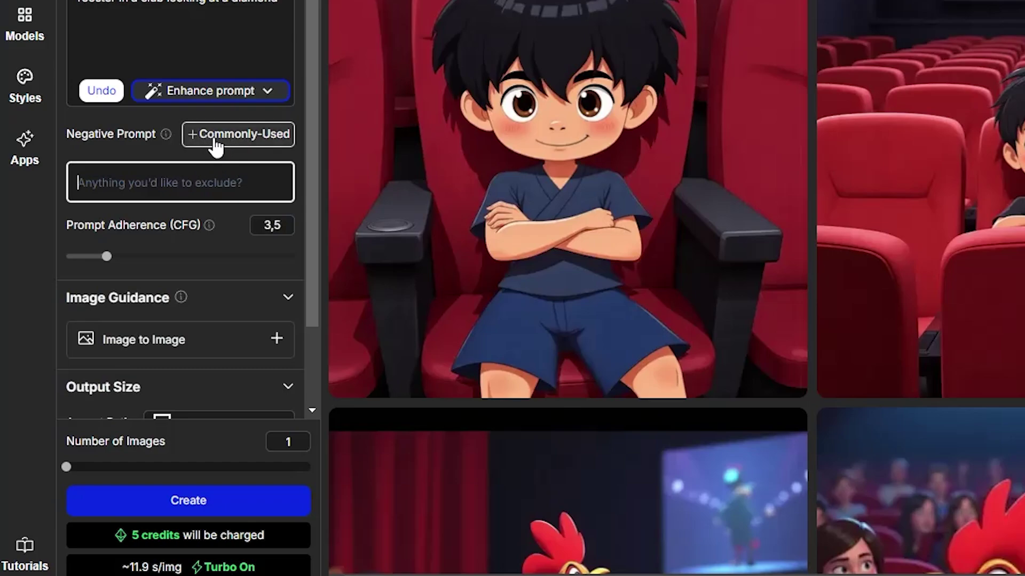
- Fill the negative prompt with the commonly used General preset
left_click(244, 141)
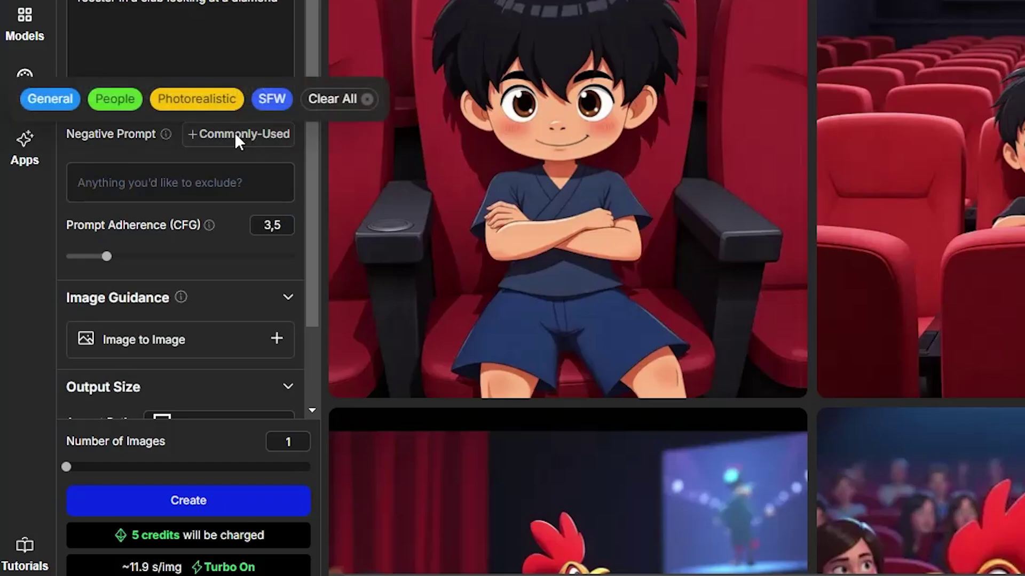
left_click(48, 100)
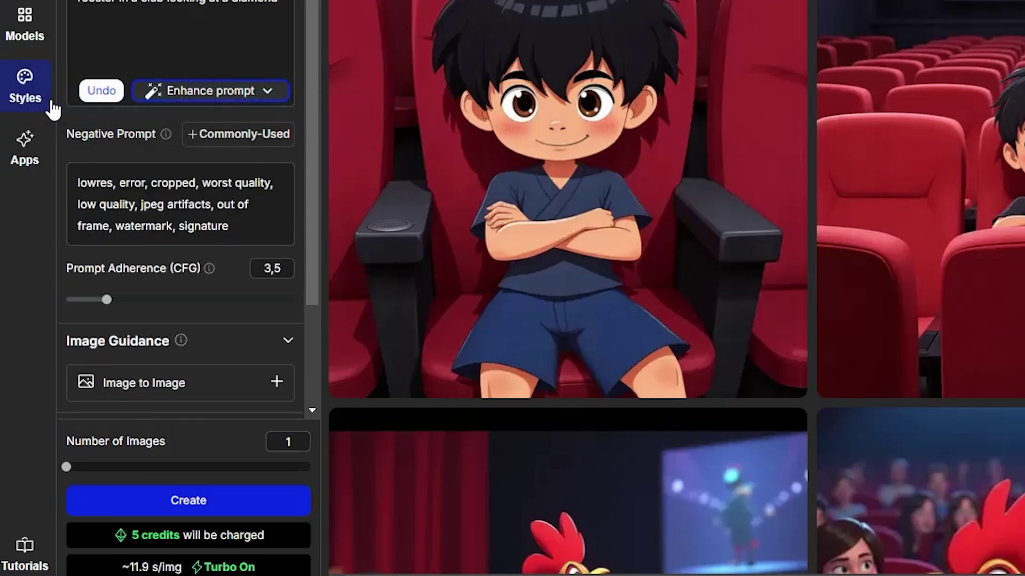
- Choose the Square 1:1 aspect ratio for the output size
double_click(132, 183)
left_click(199, 187)
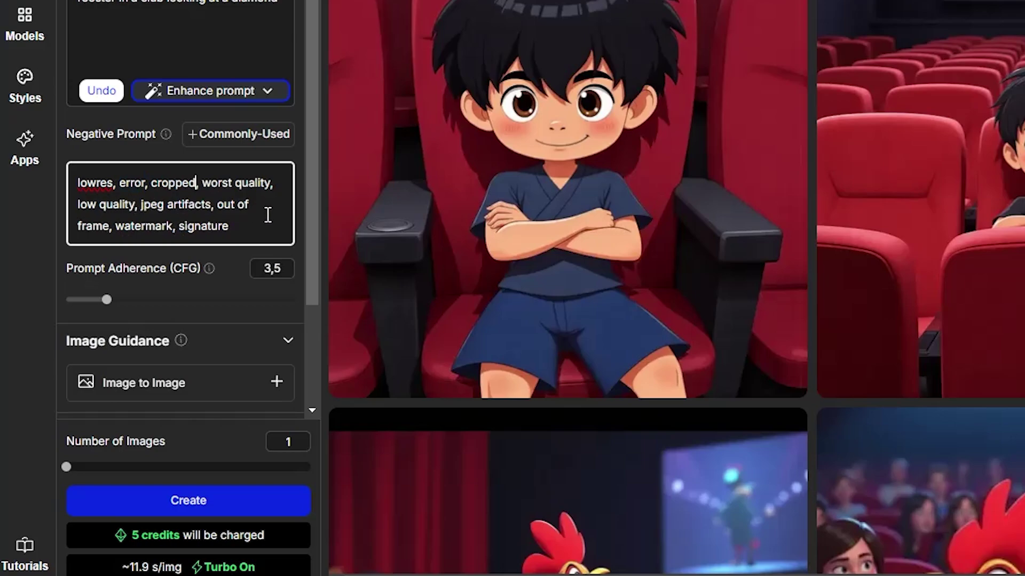
scroll(309, 190, "down", 3)
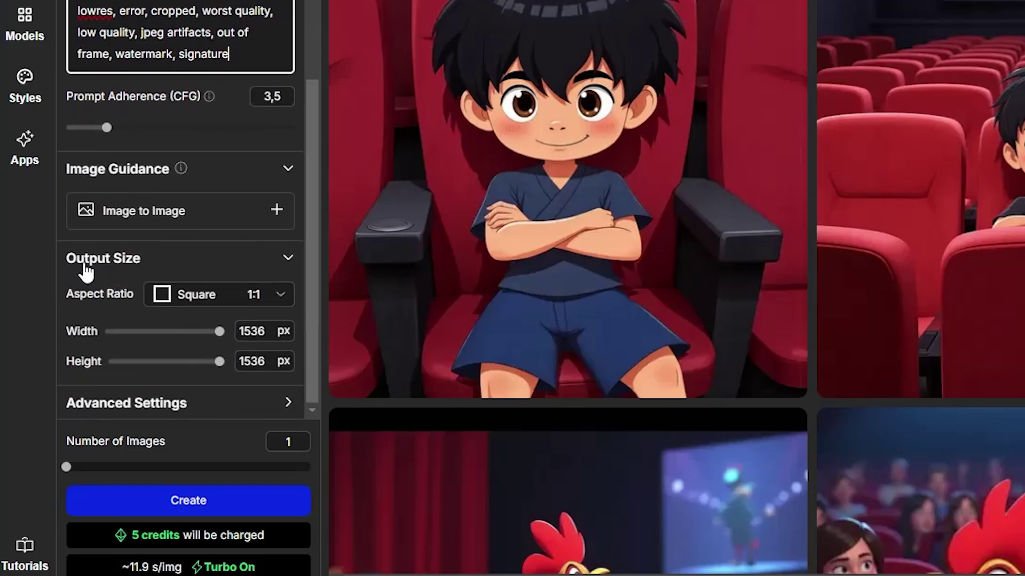
left_click(224, 291)
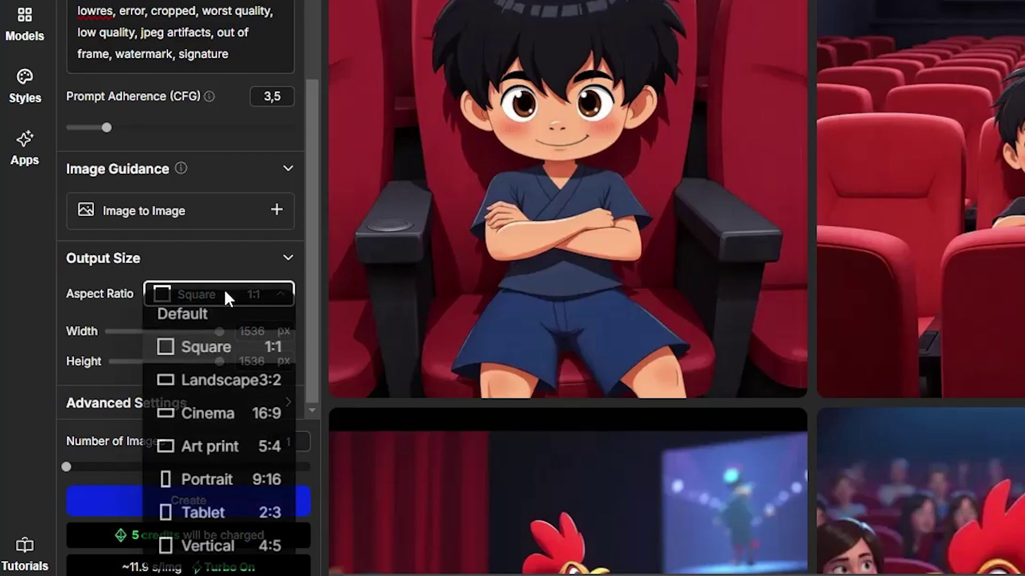
left_click(206, 350)
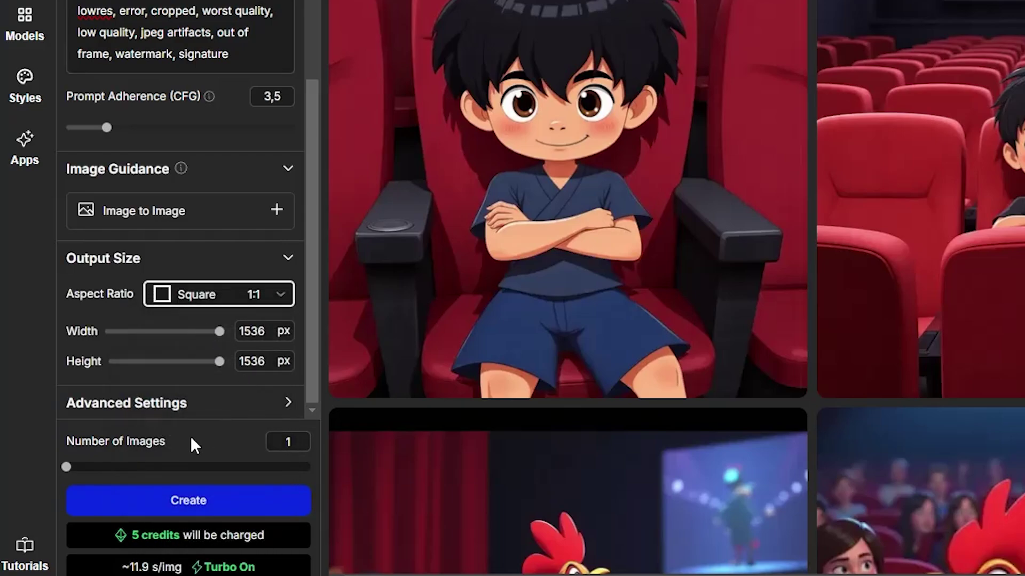
- Set the number of images to 2 and generate the rooster and diamond pictures
left_click_drag(68, 472, 124, 477)
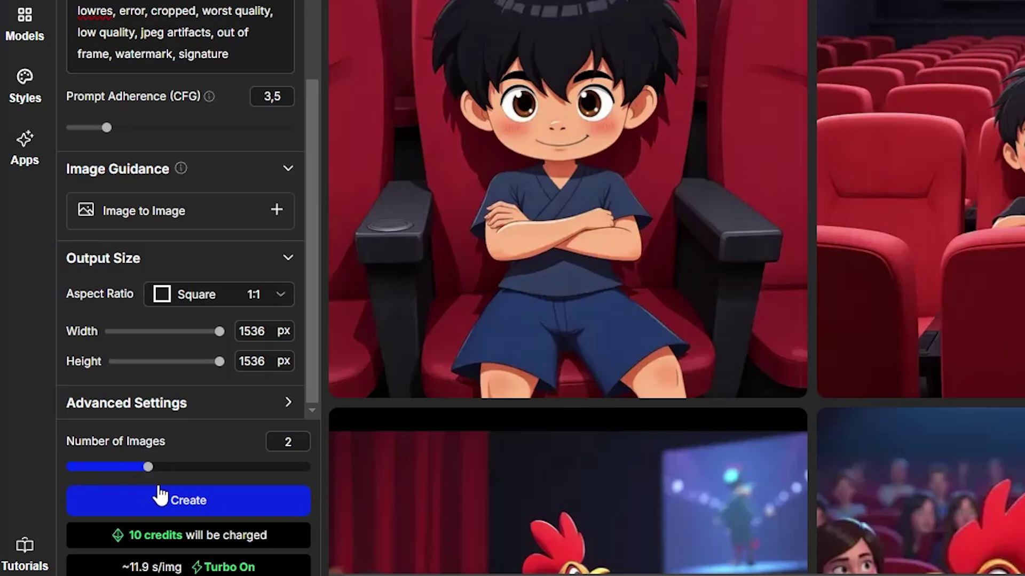
left_click(174, 506)
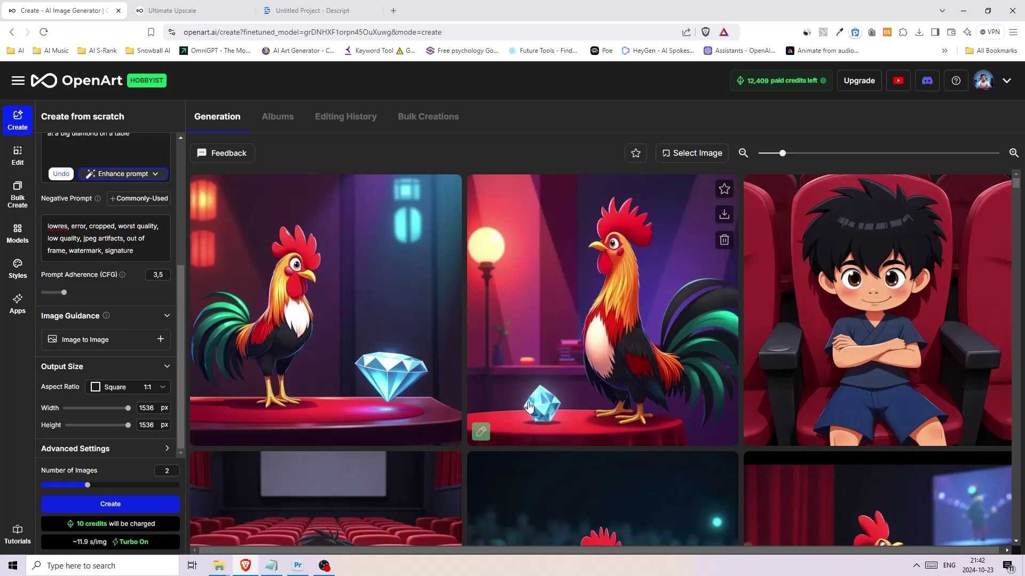
mouse_move(436, 399)
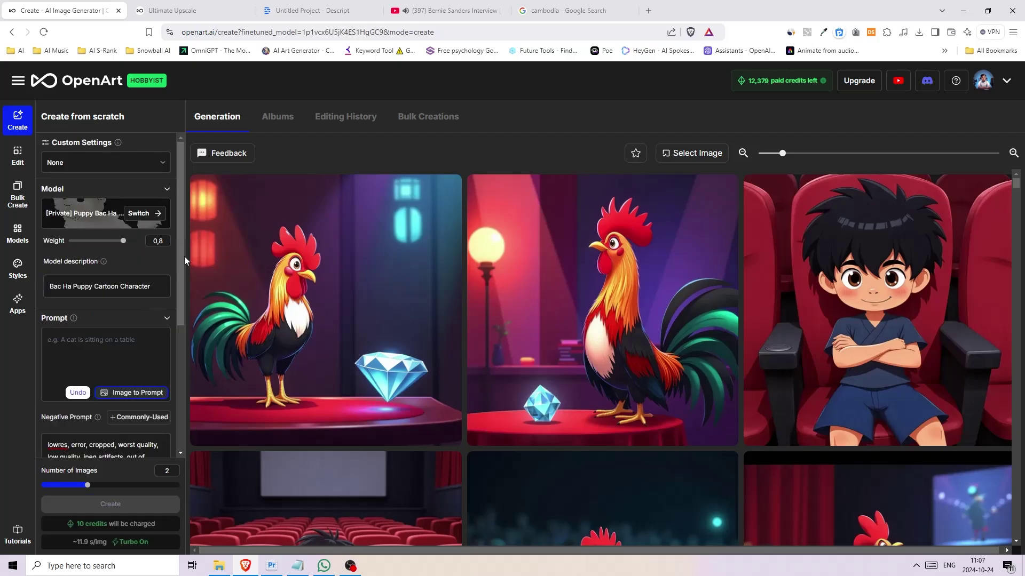
- Select the Puppy Bac Ha Dog model and enter the prompt "puppy on the beach wearing black sunglasses, beautiful scenery"
left_click(103, 223)
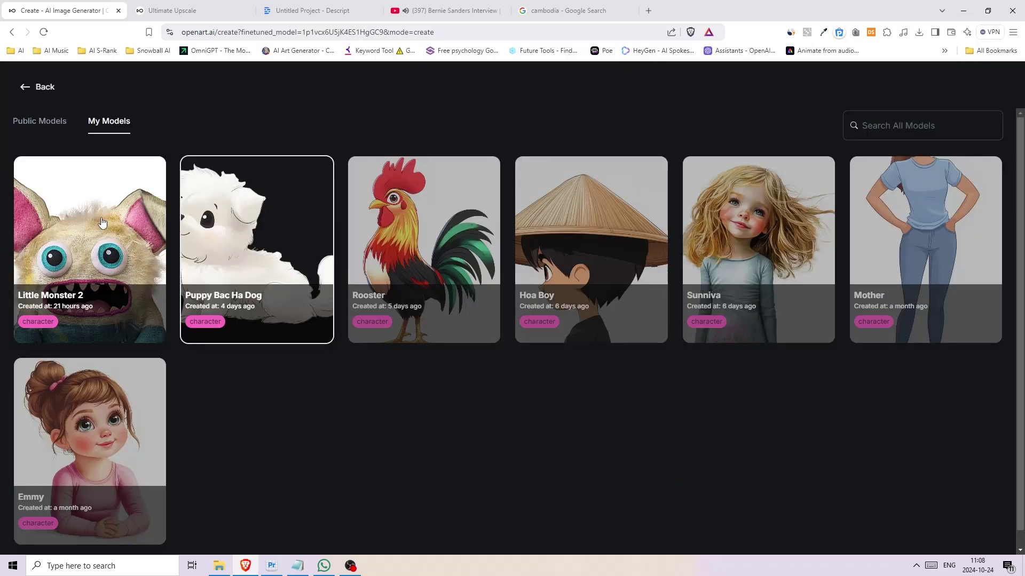
left_click(217, 224)
type("puppy on the beach wearing black")
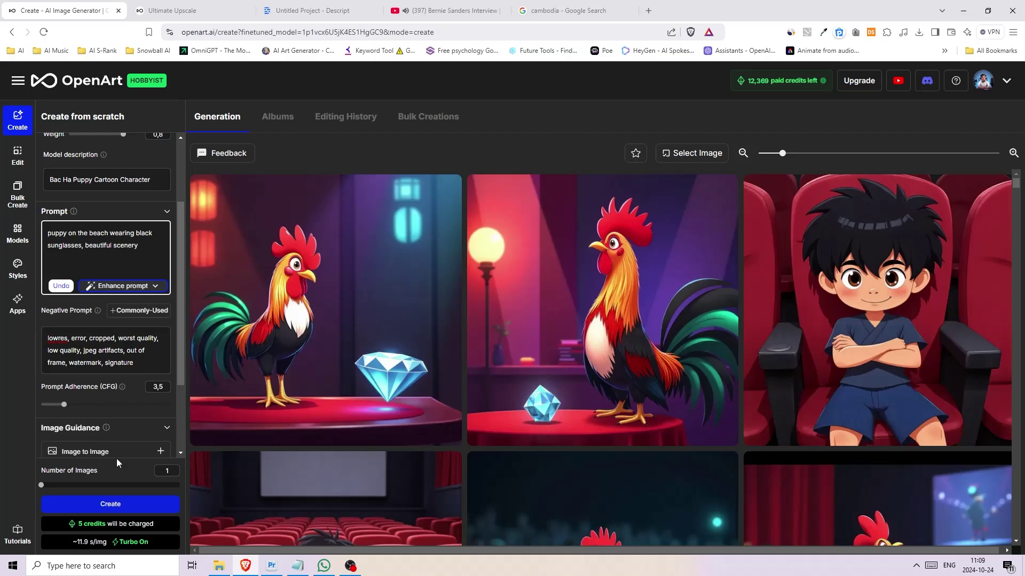
- Set the aspect ratio to Landscape 3:2 and the number of images to 2
left_click_drag(179, 354, 185, 451)
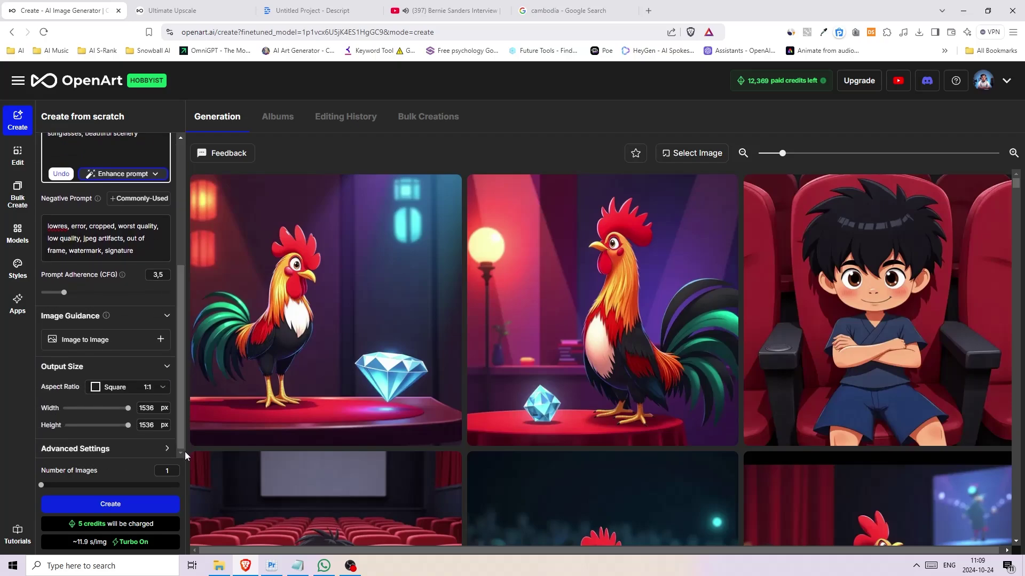
left_click(140, 388)
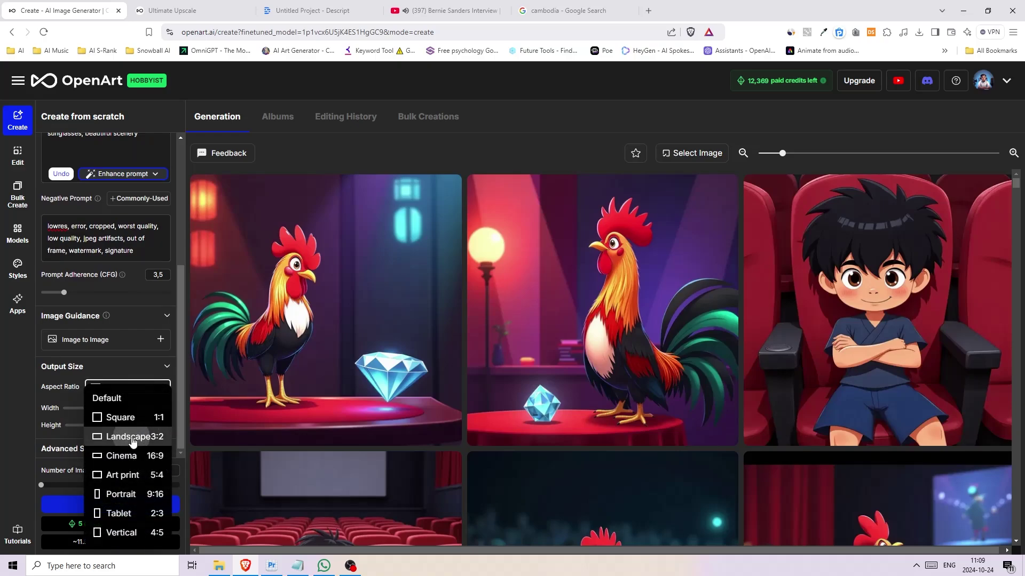
left_click(131, 437)
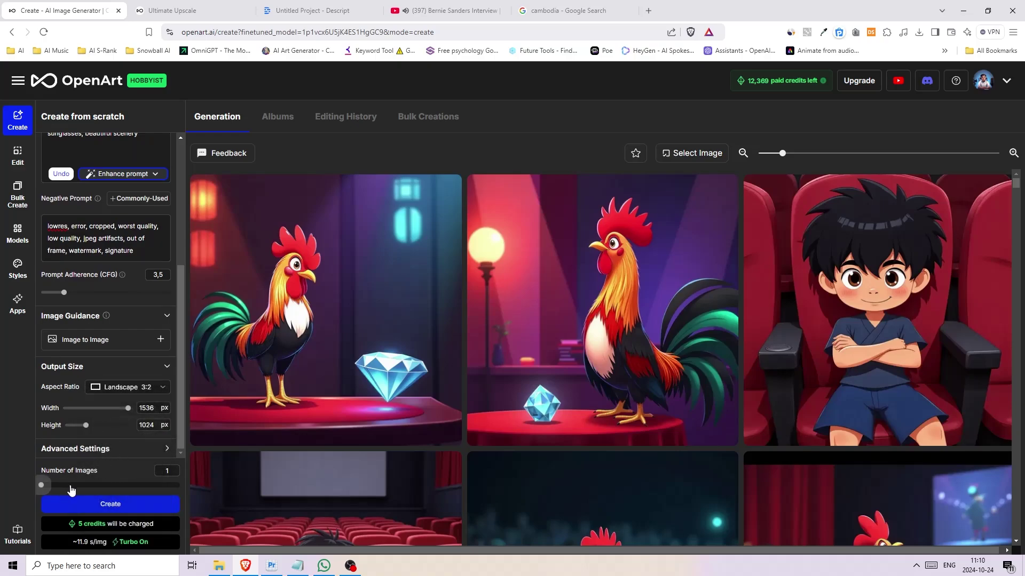
left_click_drag(42, 486, 88, 485)
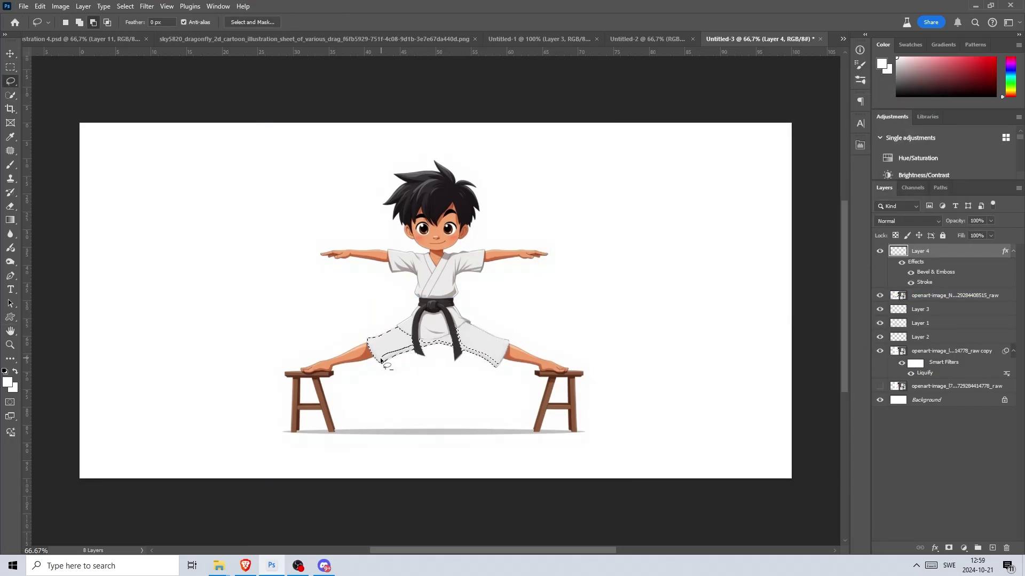
- Switch to Photoshop and create a new layer for brushing inside the selected trouser area of the karate boy
key("b")
key("ctrl+shift+alt+n")
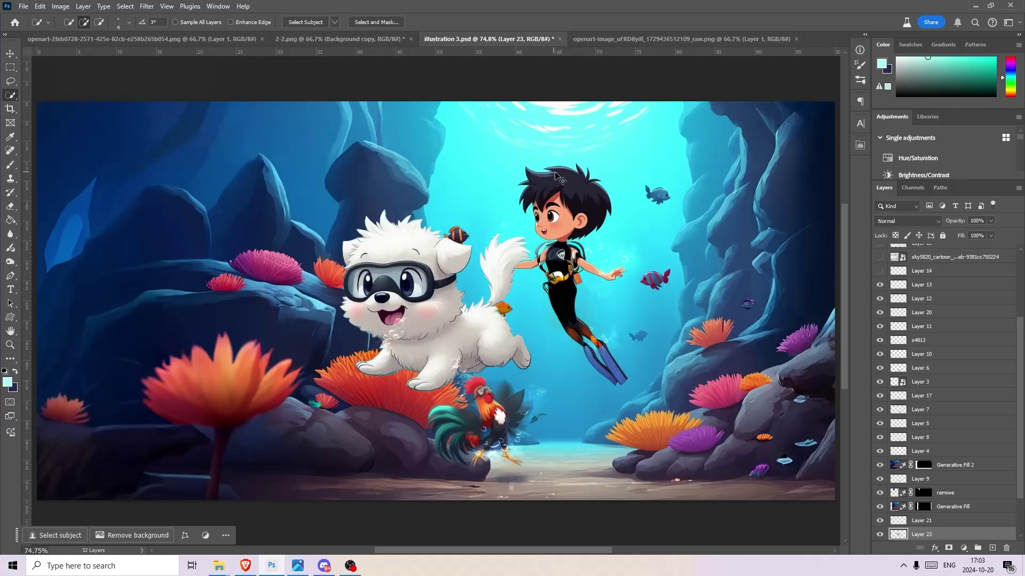
- Shrink the diving puppy to about 33% and place it, rotated, in front of the rocks behind the diving boy
left_click_drag(696, 317, 689, 307)
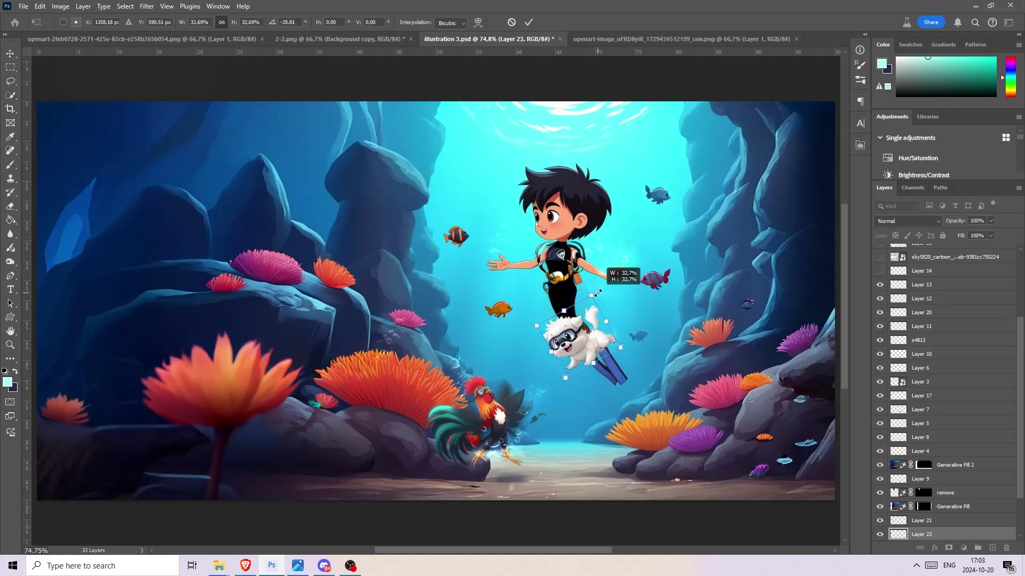
left_click_drag(587, 342, 717, 225)
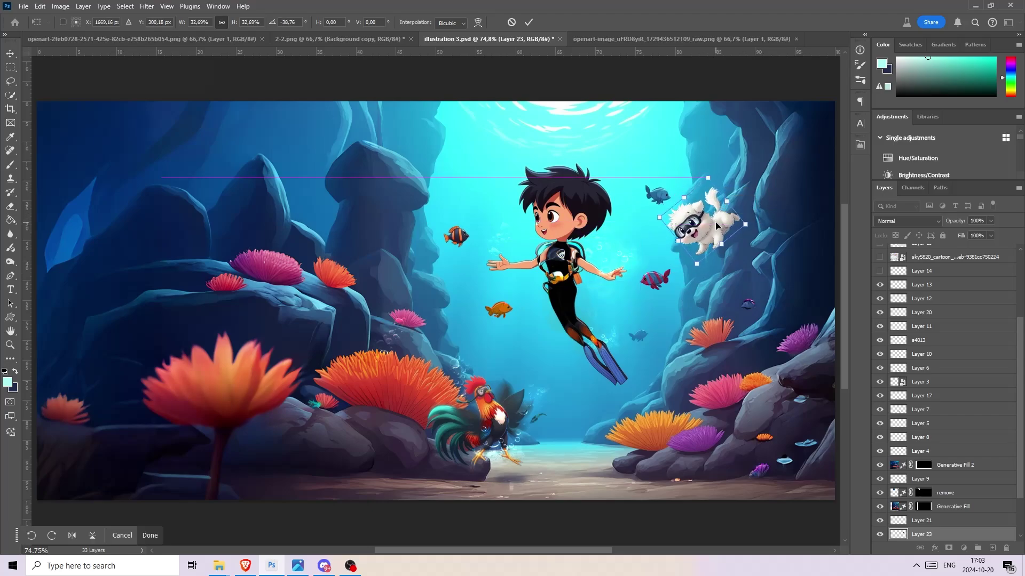
left_click_drag(712, 278, 743, 224)
key("Return")
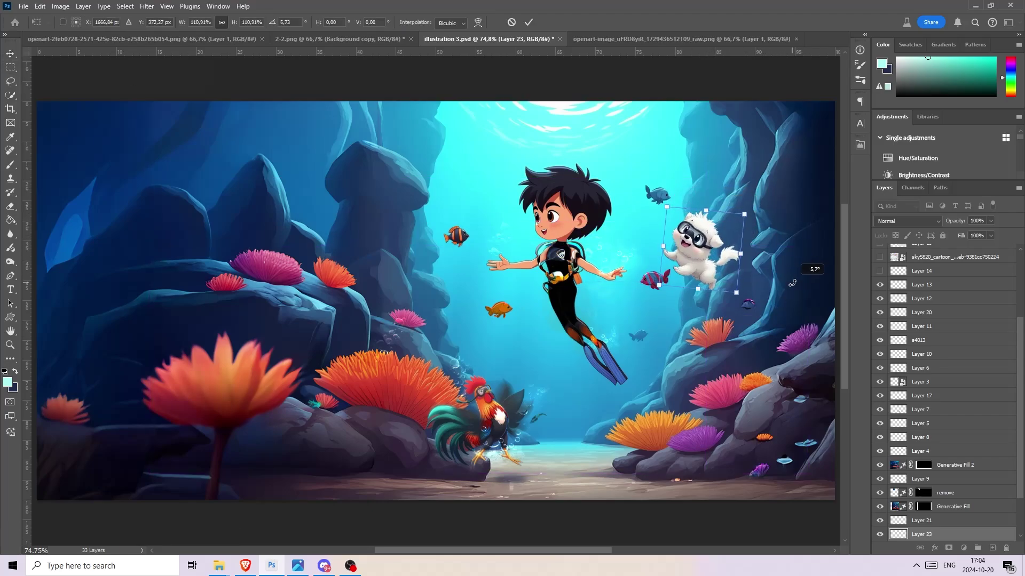
- Swap the foreground colour to dark blue and use a small soft brush near the puppy's hind legs
scroll(997, 539, "down", 2)
key("z")
left_click(705, 262)
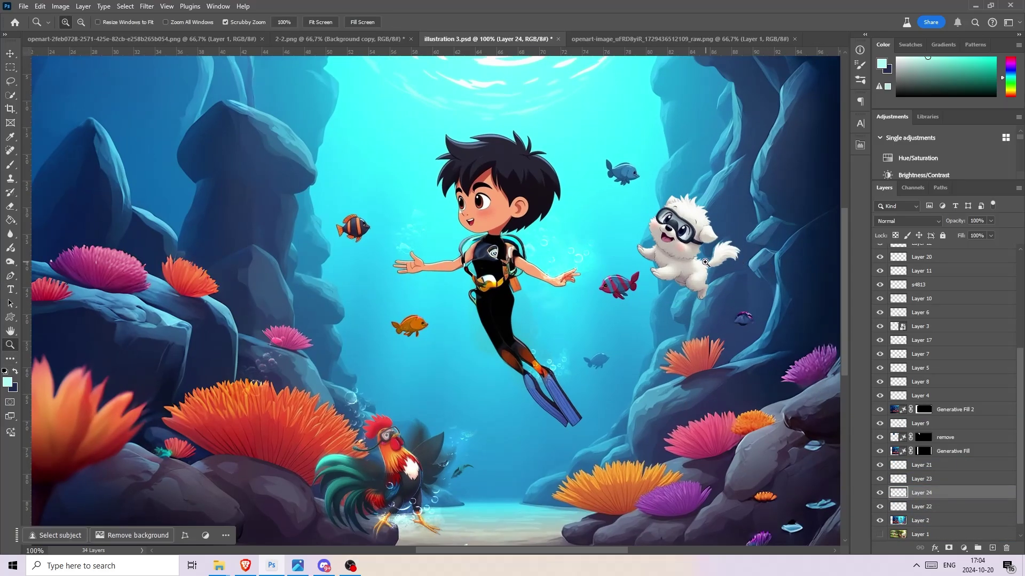
left_click(15, 371)
right_click(710, 282)
left_click(695, 306)
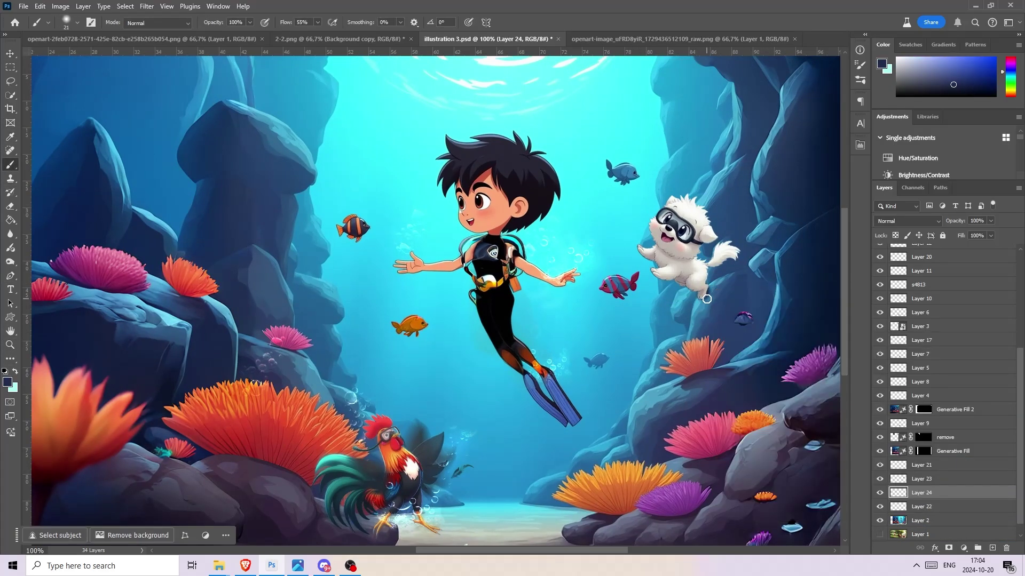
key("ctrl+0")
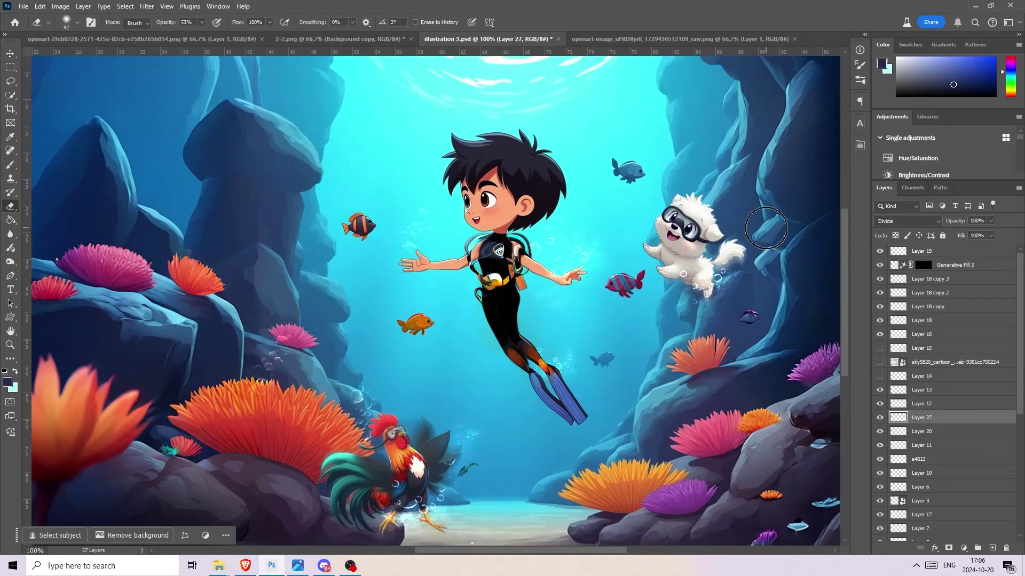
- Transform the bubble overlay around the puppy and paste further copied elements as new layers
key("ctrl+t")
key("Return")
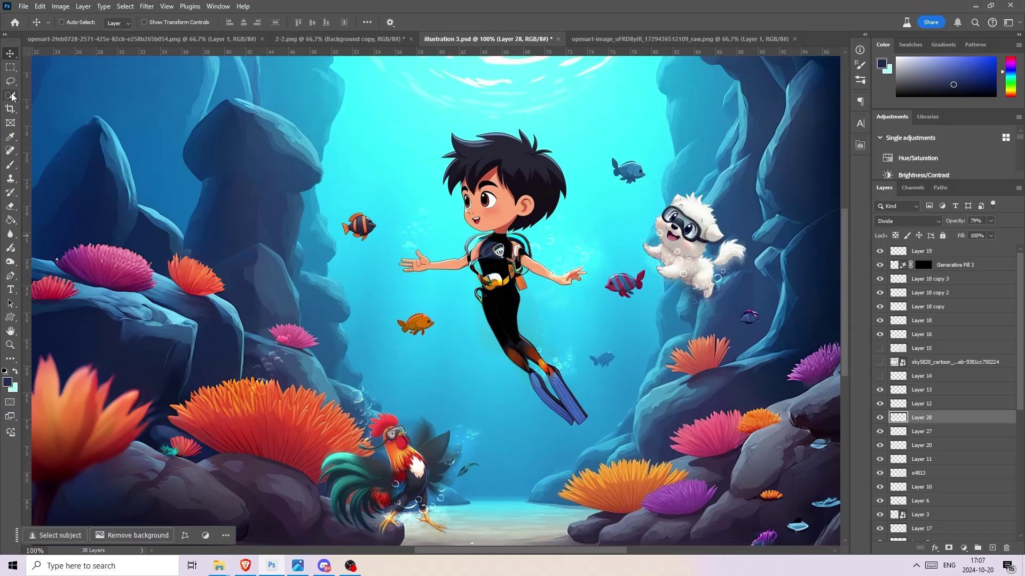
key("v")
key("ctrl+v")
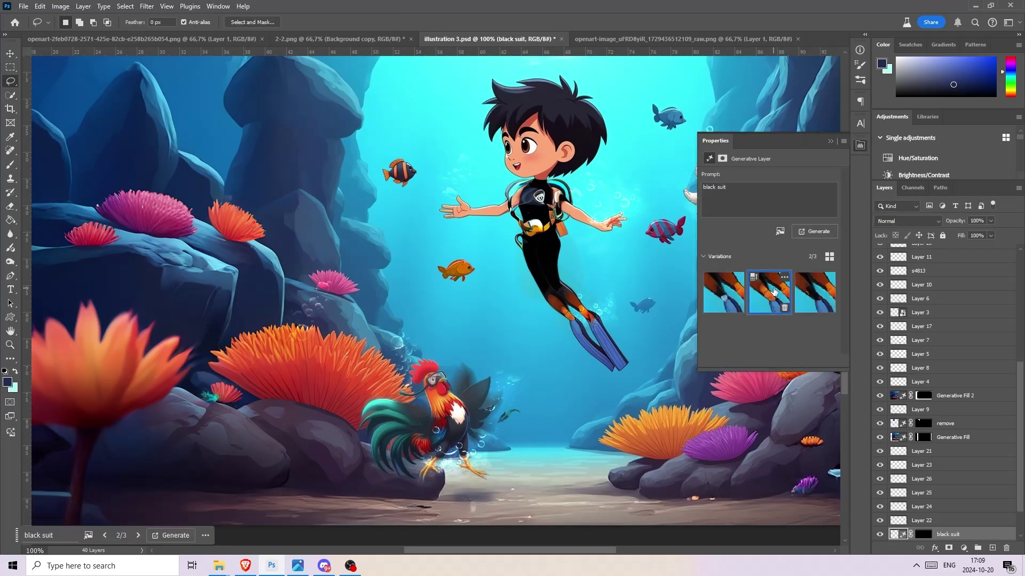
key("ctrl+v")
key("w")
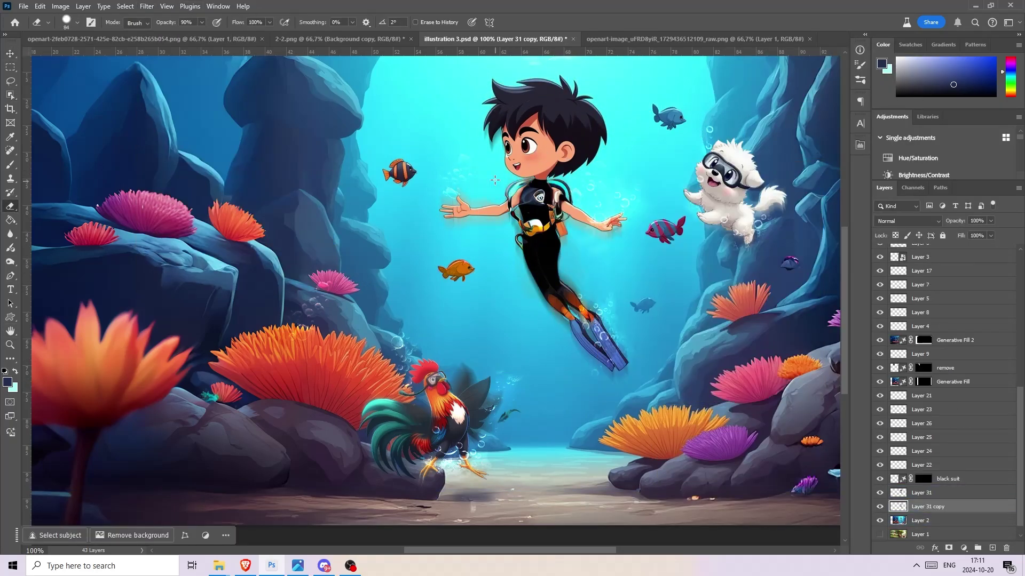
- Reduce the Eraser's brush size for cleaning up the copied layer around the diving boy
key("bracketleft")
key("bracketleft")
key("bracketleft")
key("bracketleft")
key("bracketleft")
key("bracketleft")
key("bracketleft")
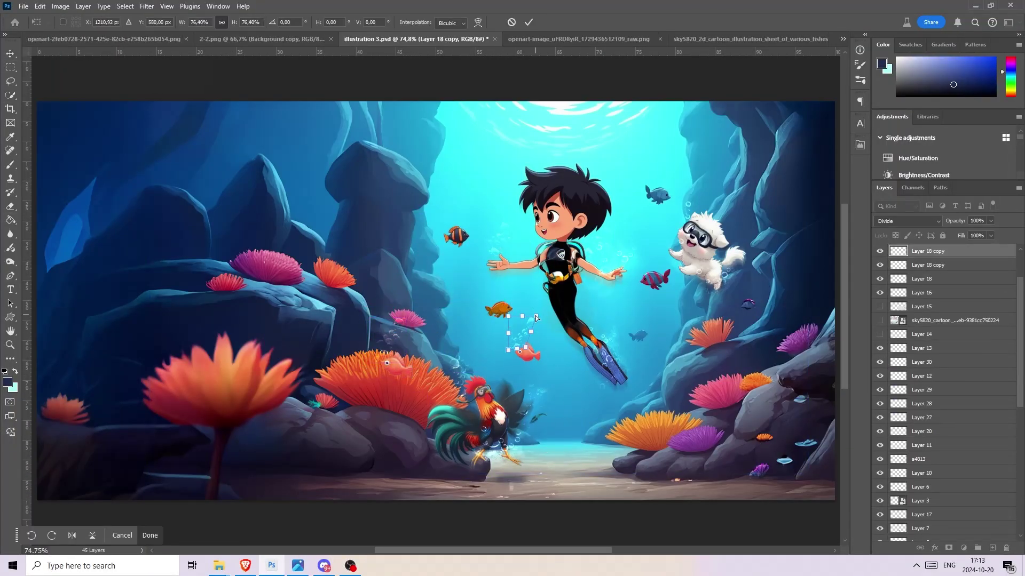
- Scale the copied bubbles above the pink fish to about 76.4%, and apply a Gaussian Blur to the striped fish
key("Return")
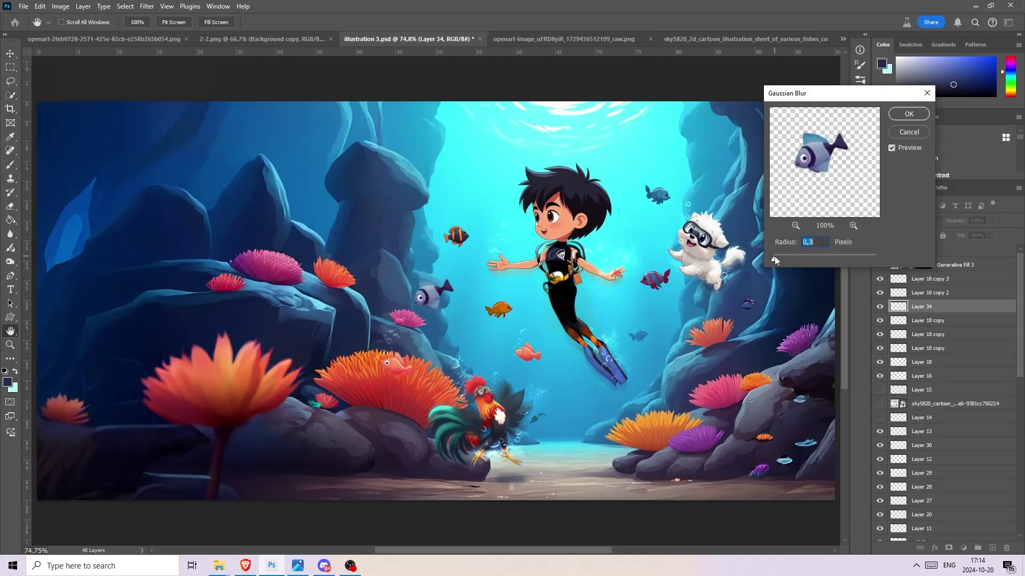
left_click(909, 112)
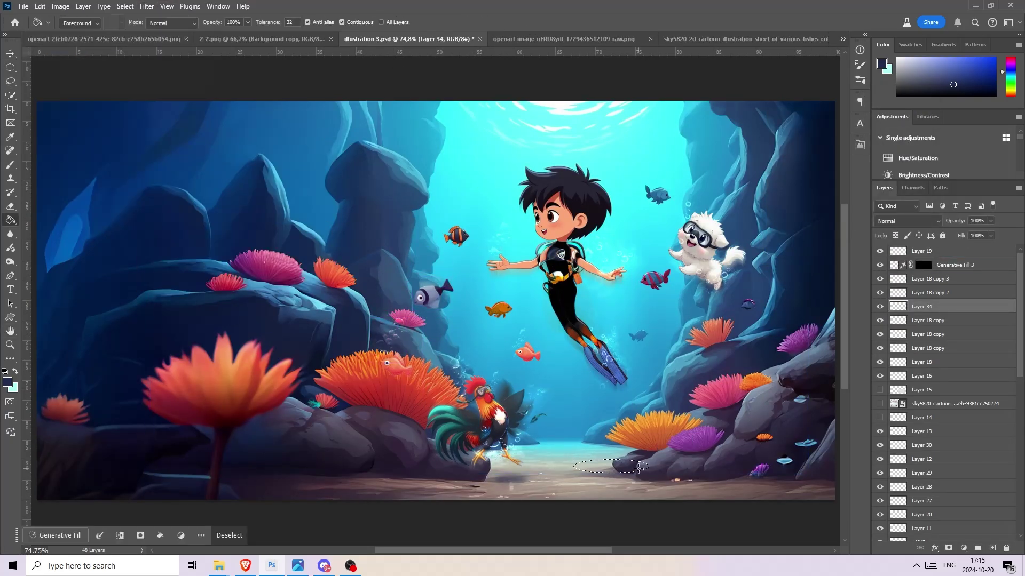
- Select the dark shadow layer on the sea floor, duplicate it, and reposition the copy with Free Transform
double_click(922, 403)
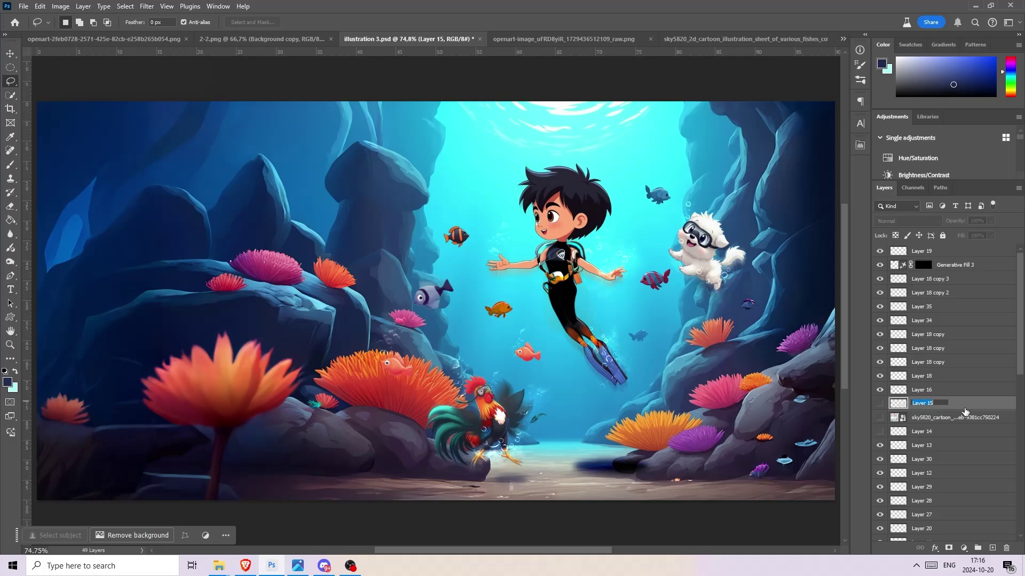
left_click(922, 307)
key("e")
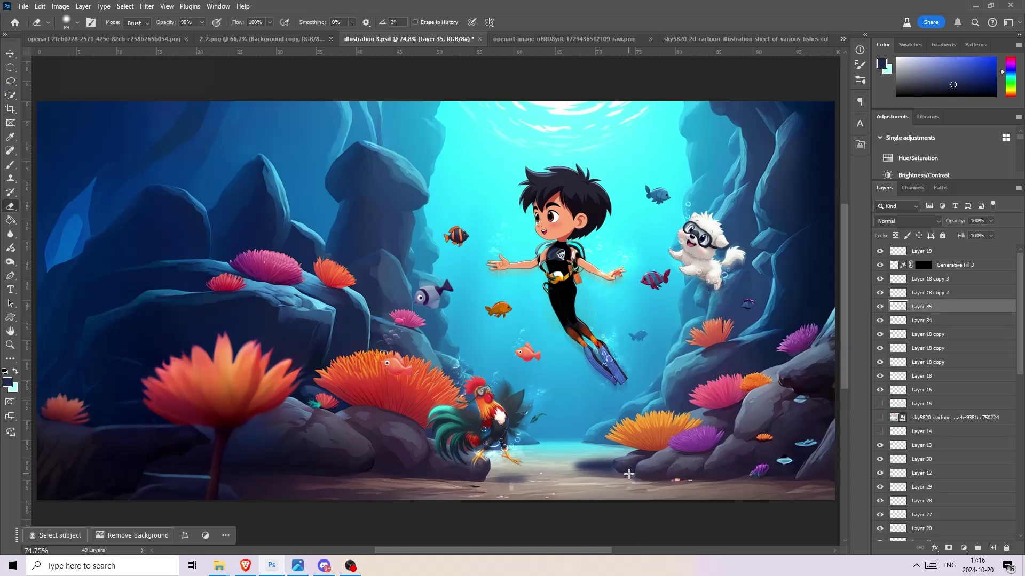
key("ctrl+j")
key("ctrl+t")
left_click_drag(594, 470, 630, 425)
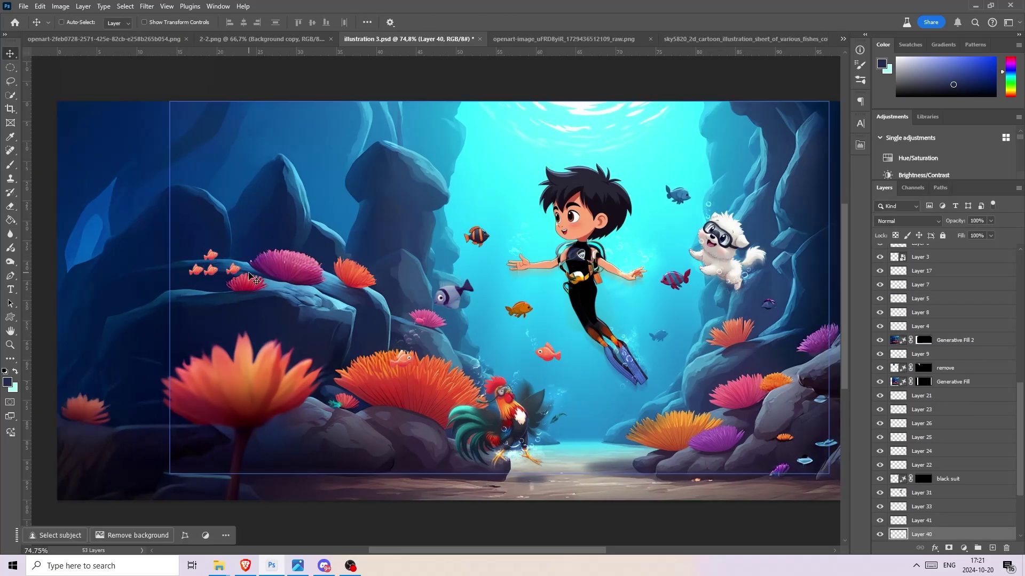
- Adjust the hue of the small fish above the rocks, and move the crab slightly down onto the rock ledge
key("ctrl+u")
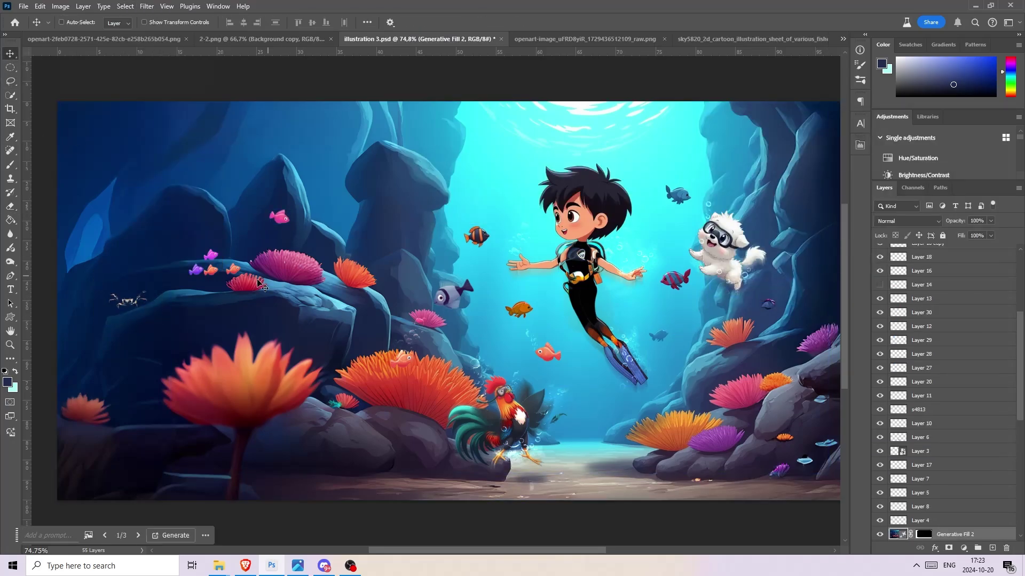
left_click_drag(127, 300, 127, 317)
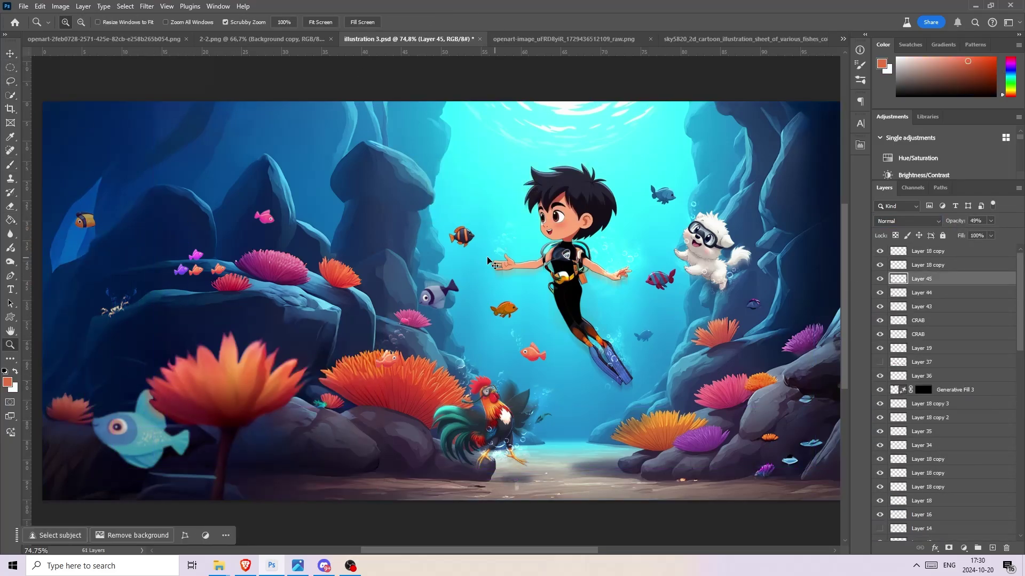
right_click(196, 406)
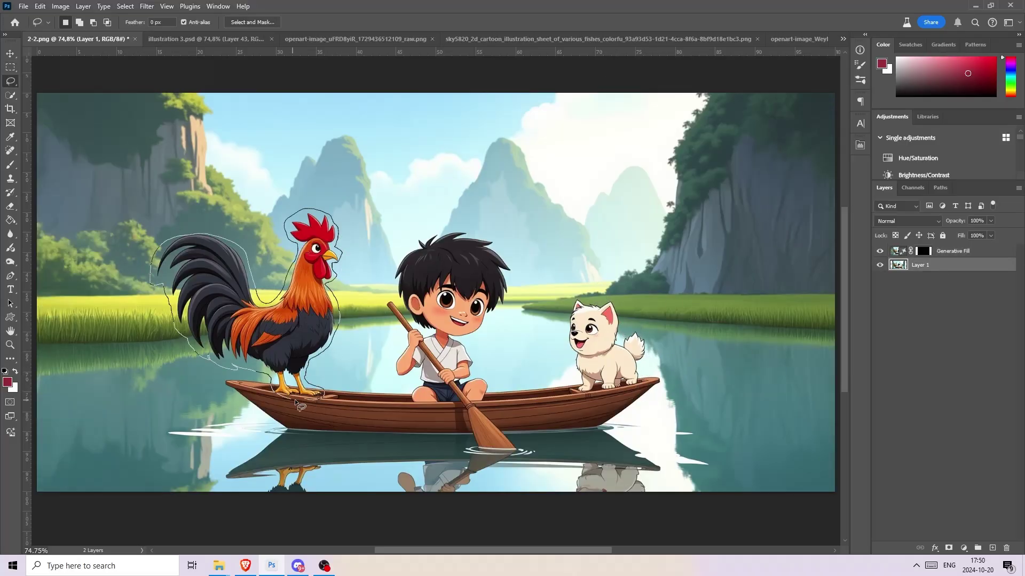
- In 2-2.png, remove the rooster from the boat with a Generative Fill prompted "remove", and outline the white puppy with the Lasso
left_click_drag(295, 399, 295, 400)
left_click(111, 535)
type("remove")
key("Return")
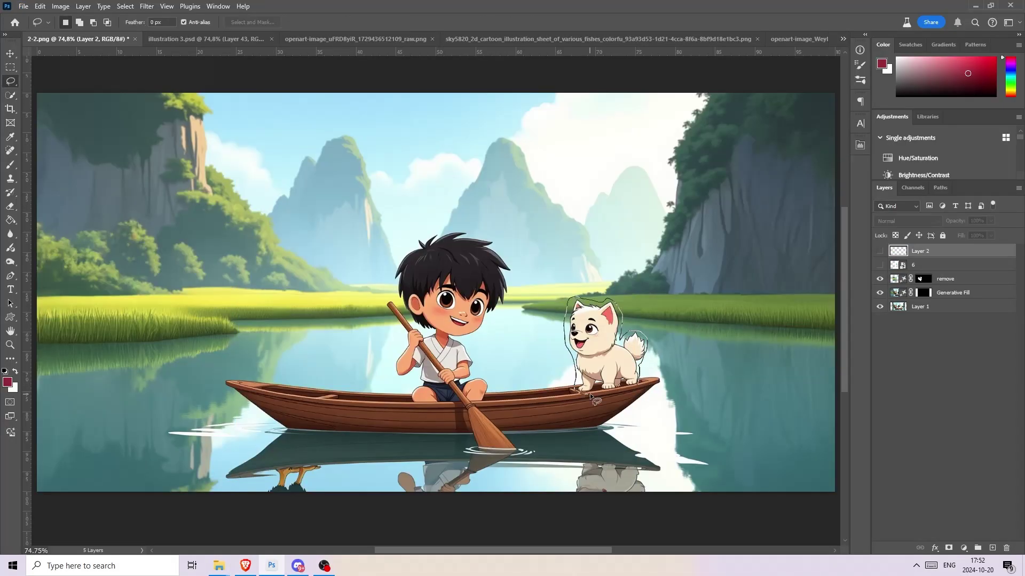
left_click_drag(590, 393, 587, 395)
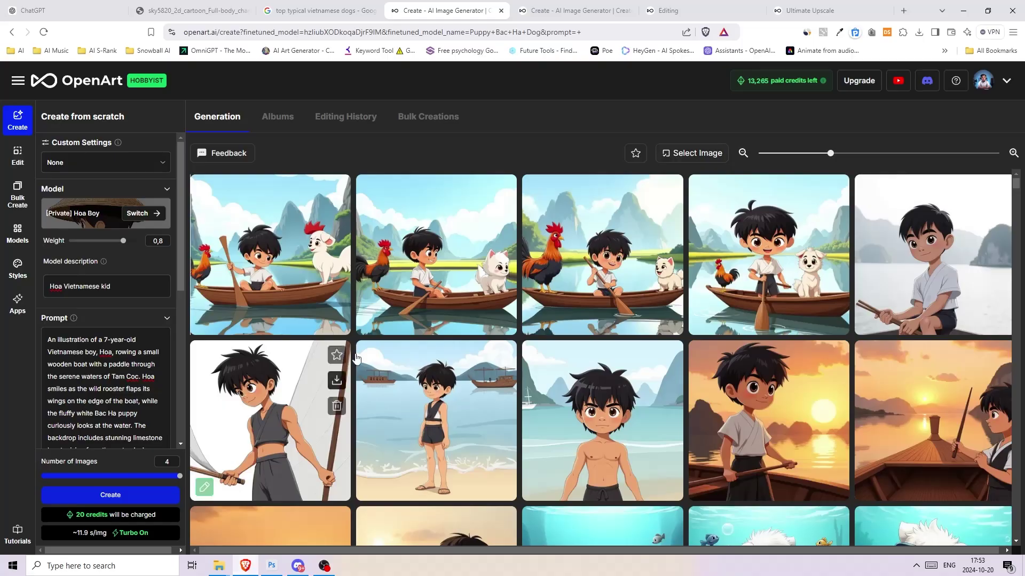
- Find the generated image of the white puppy jumping in mid-air in OpenArt and download it as PNG
scroll(356, 358, "down", 10)
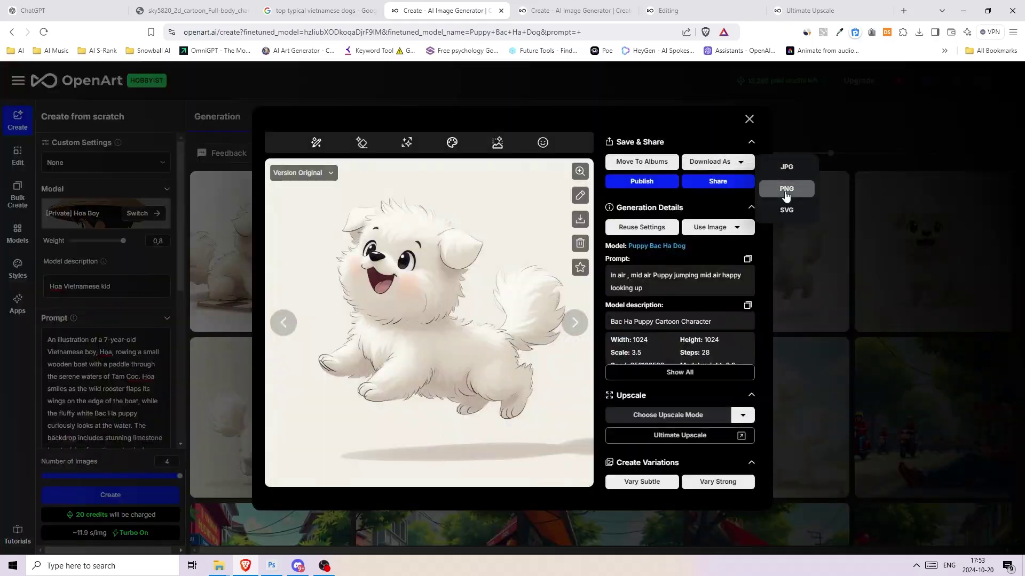
left_click(796, 191)
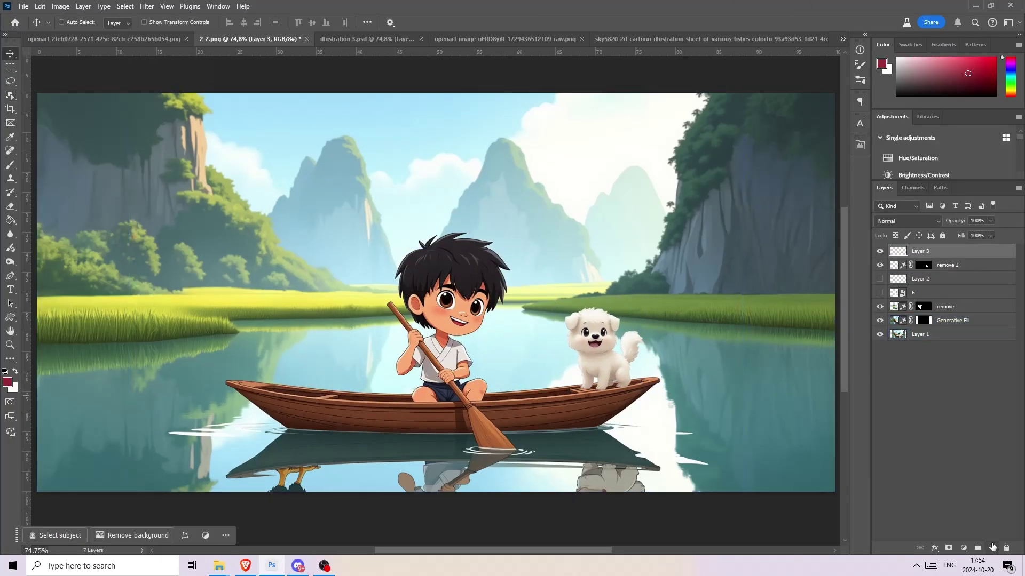
- In 2-2.png, add a layer beneath the puppy and brush dark brown shading under its paws on the boat
left_click(992, 548)
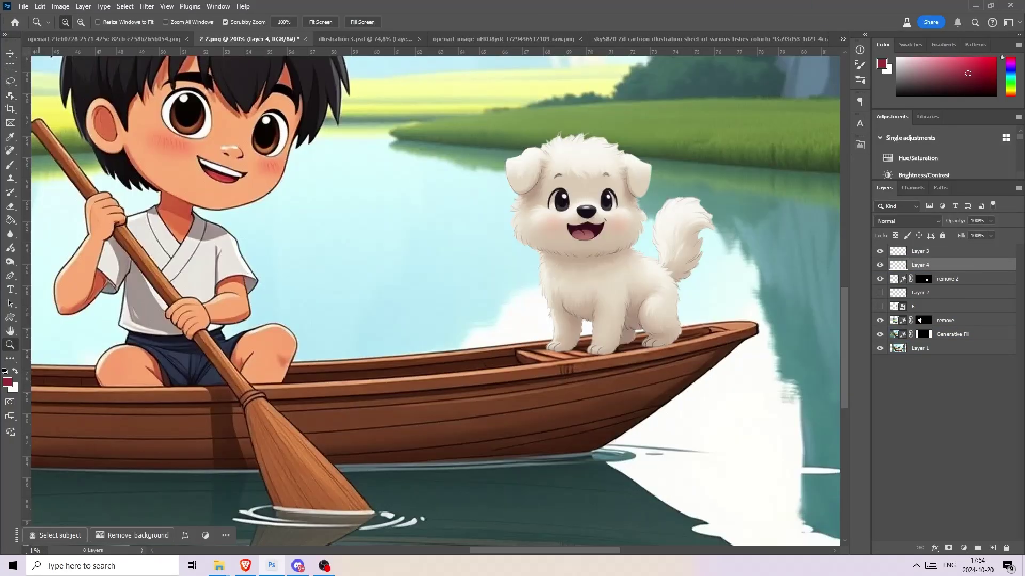
key("b")
right_click(578, 414)
key("Escape")
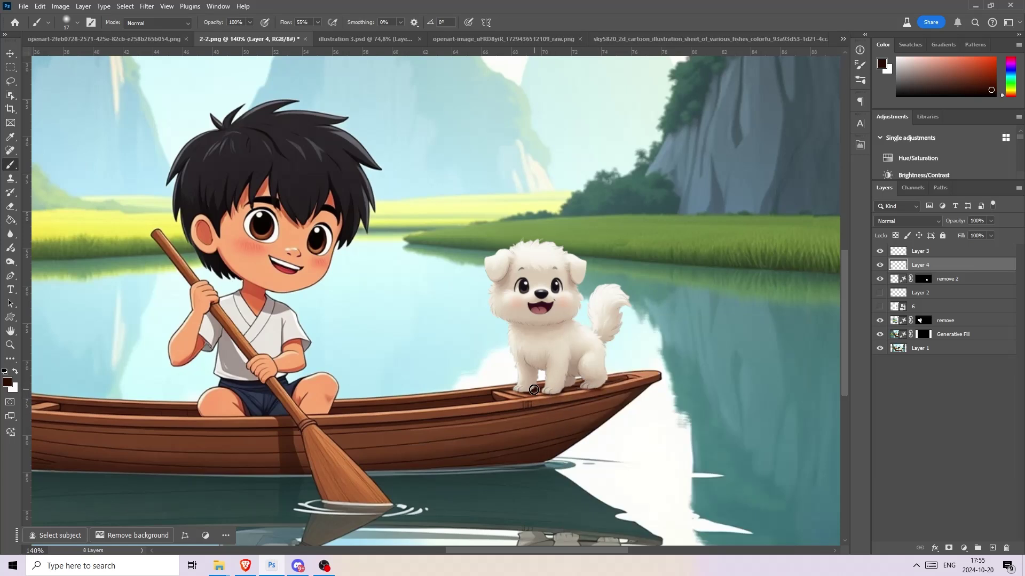
key("ctrl+0")
key("v")
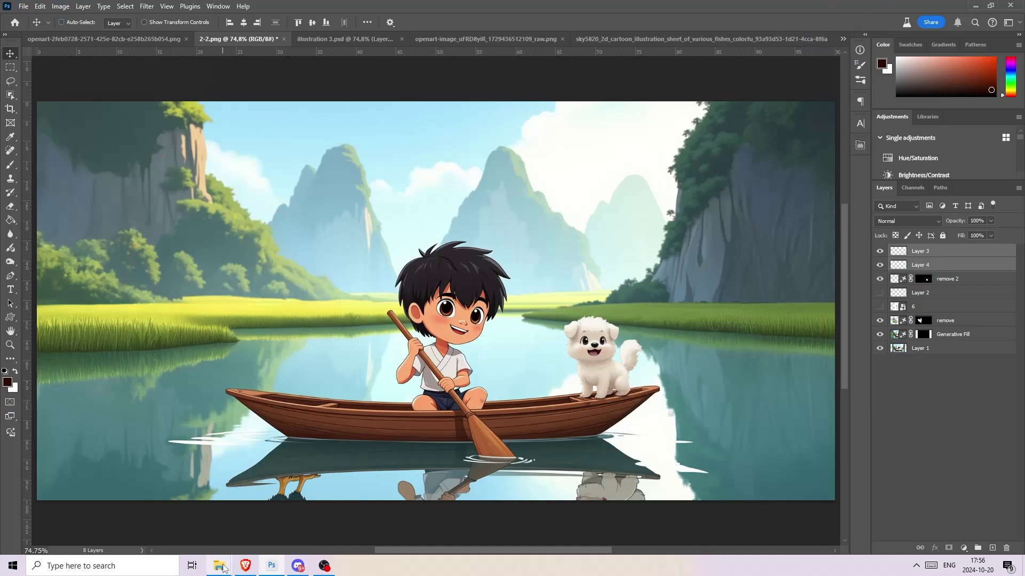
- Bring a rooster cutout into 2-2.png, scale it down with Free Transform, and convert its layer to a Smart Object
left_click(516, 39)
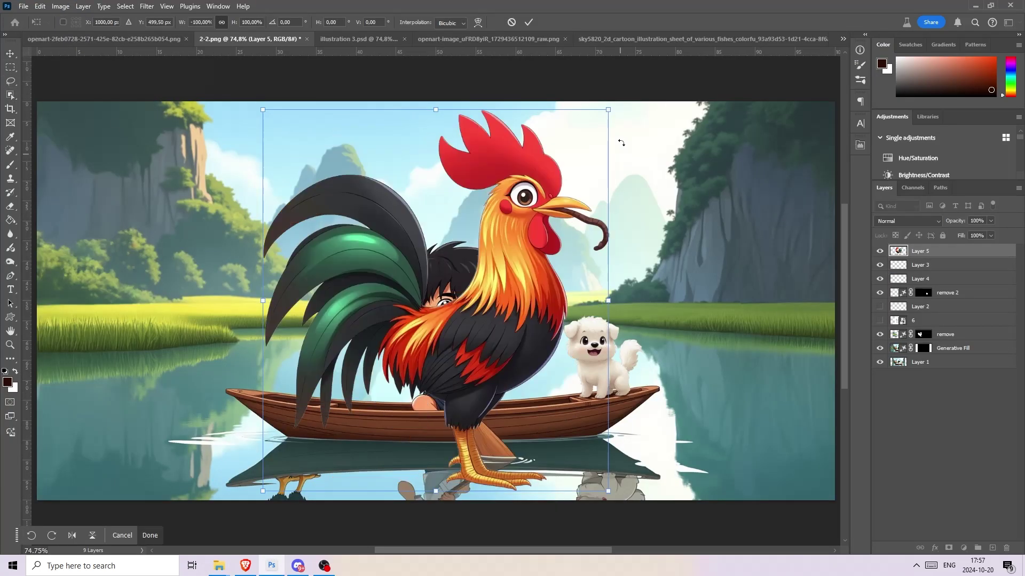
left_click_drag(617, 142, 428, 226)
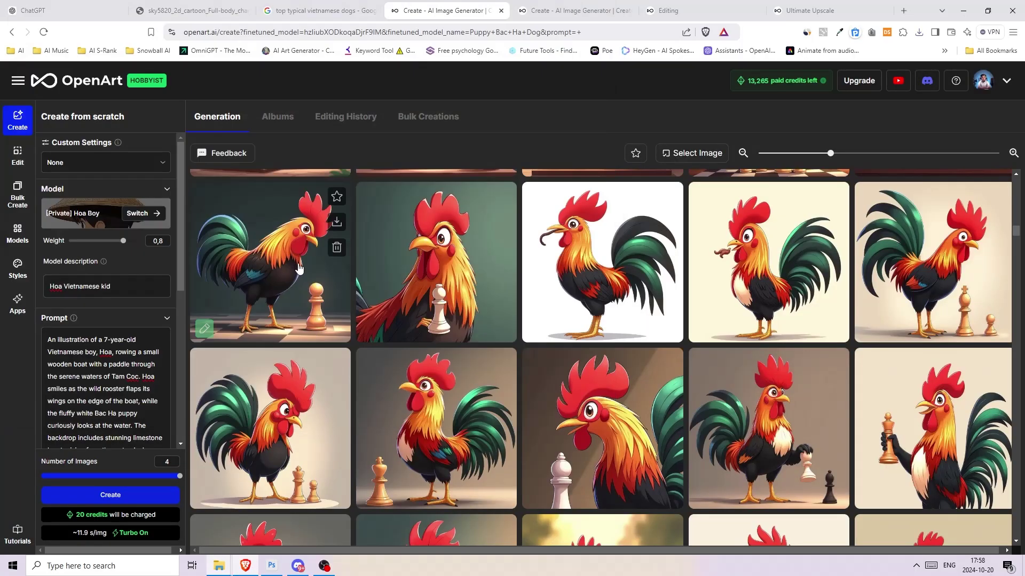
left_click(958, 471)
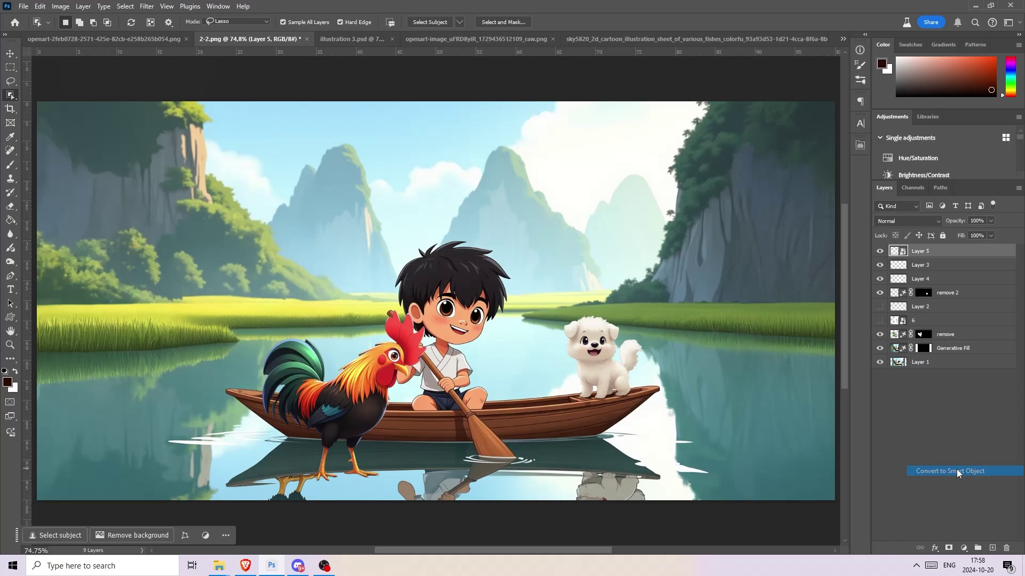
- Paint shading under the rooster's feet on the layer beneath it, using an 18 px brush
right_click(292, 377)
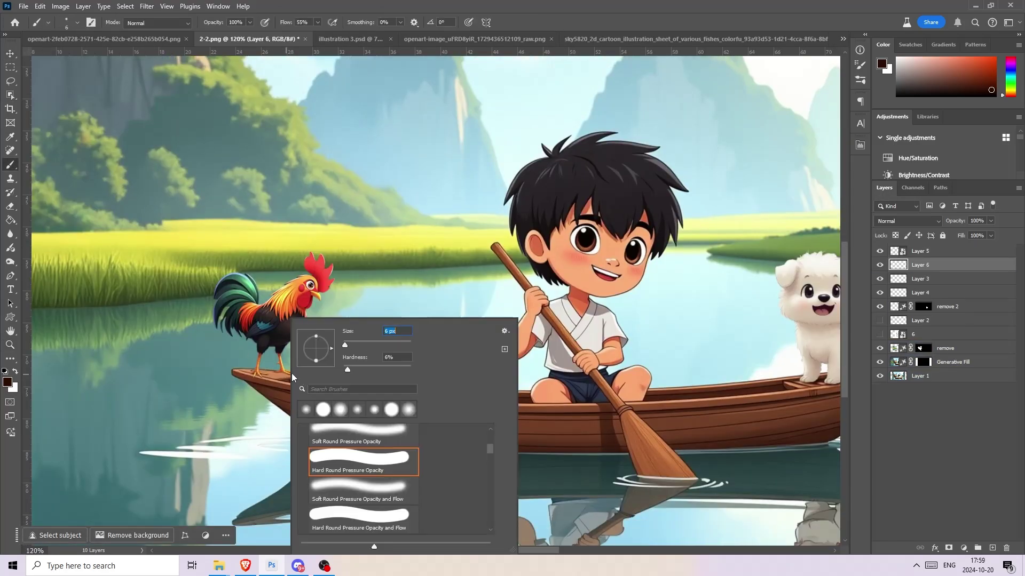
type("18")
key("Return")
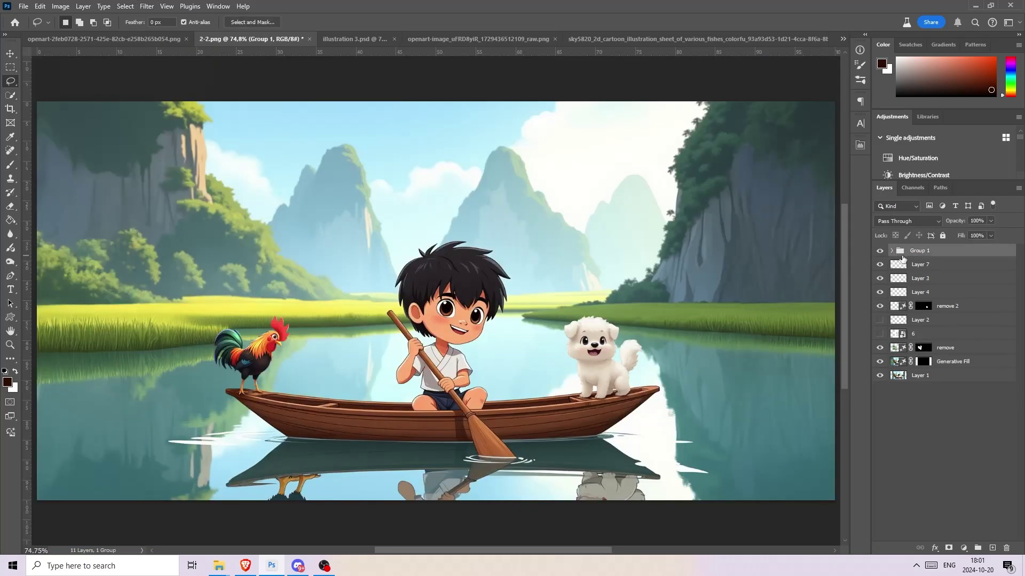
- Move Layer 7 into the rooster's group, and outline the area over the boy's head for a generated bamboo hat
left_click_drag(903, 262, 907, 251)
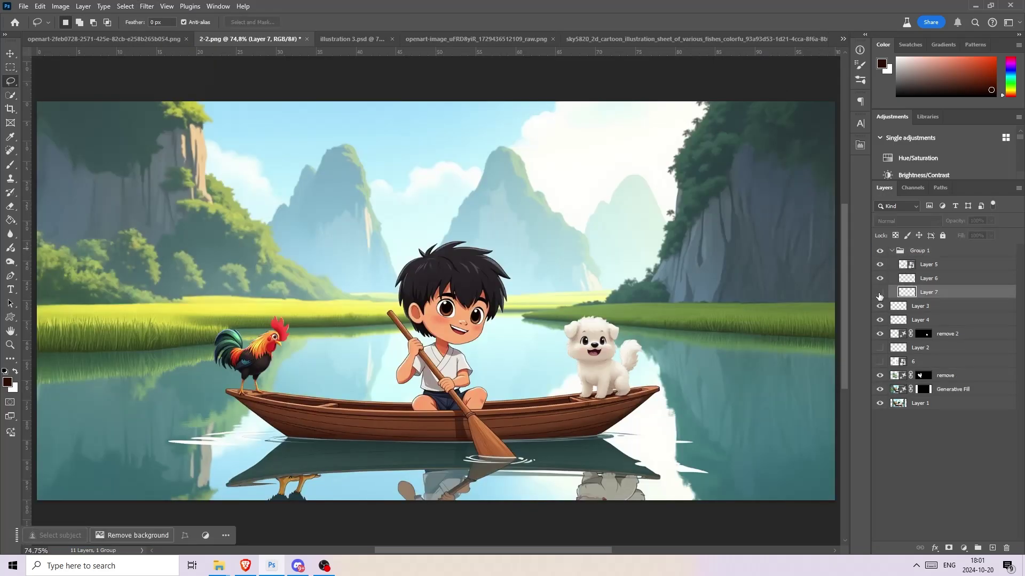
left_click_drag(510, 278, 388, 277)
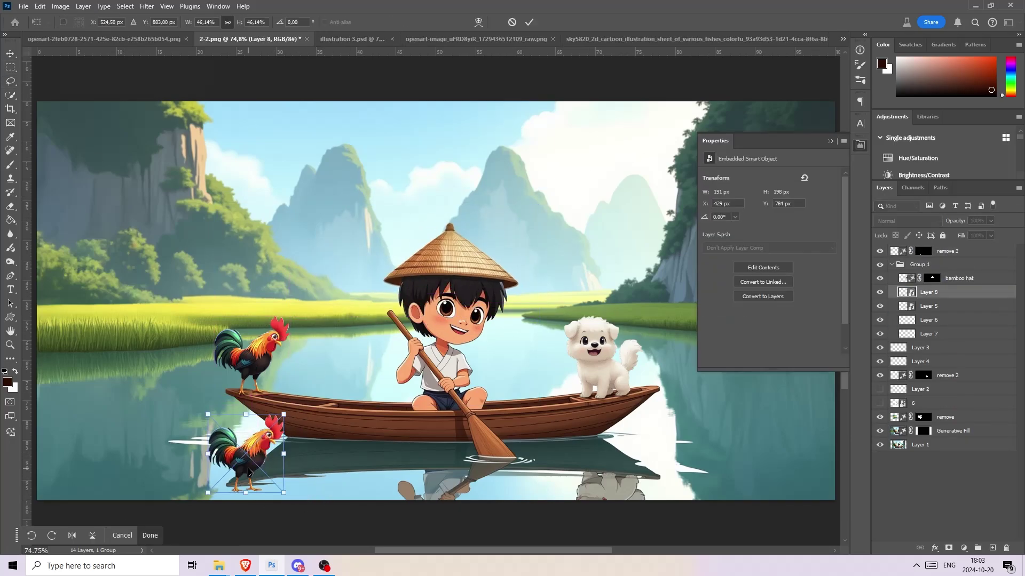
- Place the rooster's copy below the boat as a water reflection, trim it with the Lasso, and blend it with Hard Light
left_click_drag(261, 446, 260, 516)
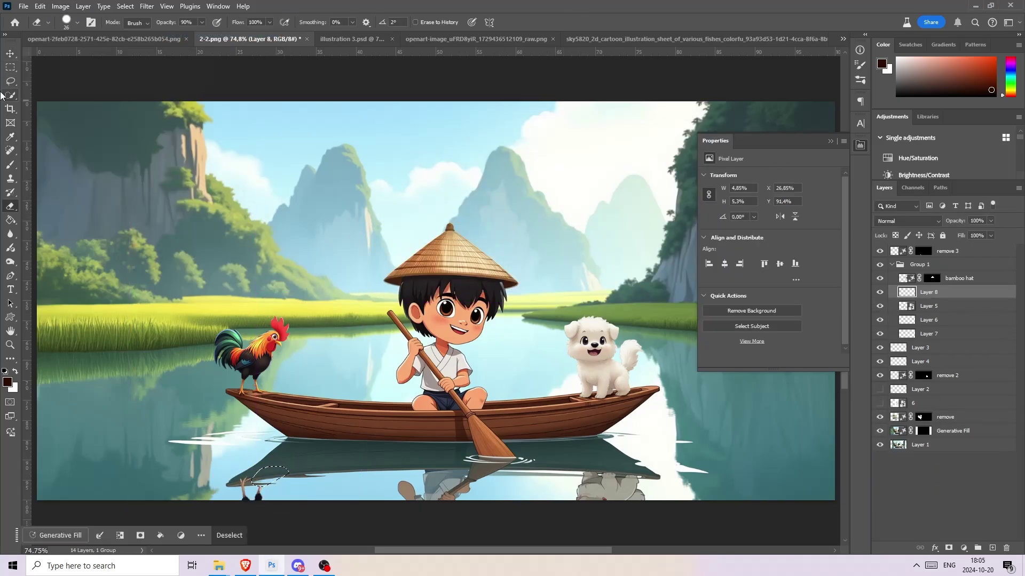
left_click(10, 81)
left_click(367, 337)
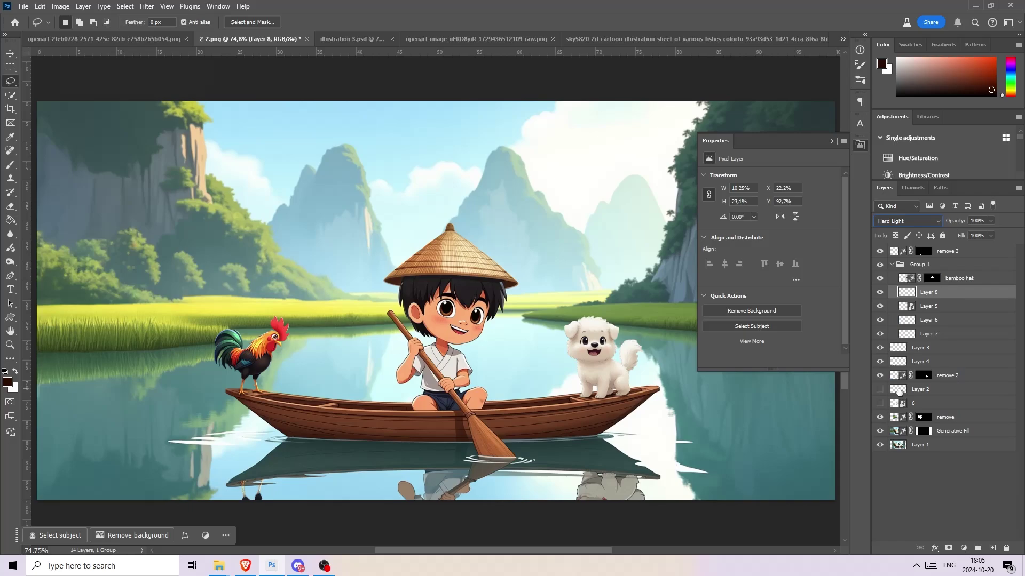
- Generate a wider hat on the boy's head with a Generative Fill prompted "bamboo hat", and ready the Eraser for cleaning its edges
left_click_drag(562, 283, 425, 208)
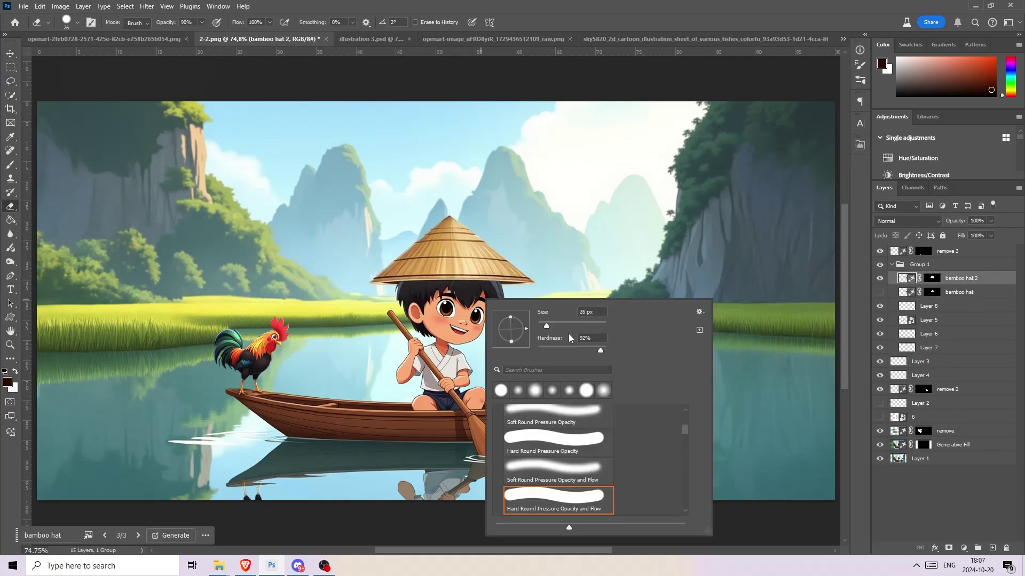
key("Escape")
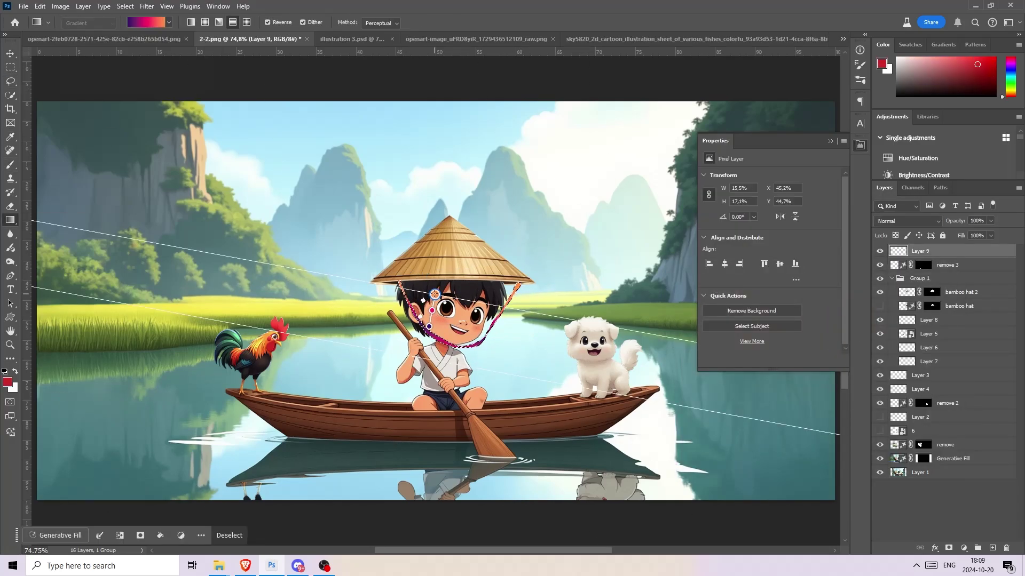
- Add a red gradient chin strap below the bamboo hat, refine it with the Lasso, and hide its layer
key("Return")
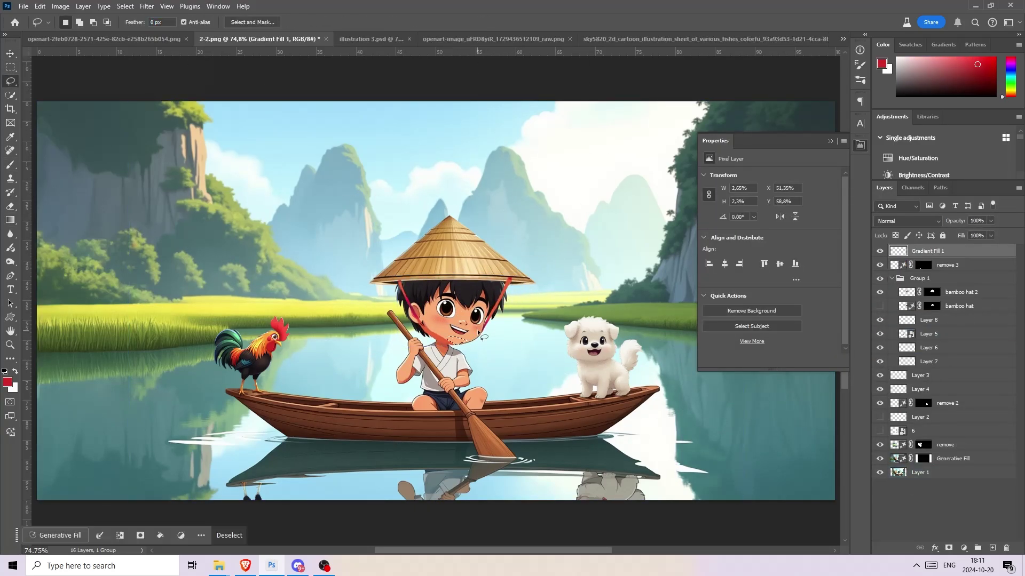
left_click_drag(483, 320, 505, 271)
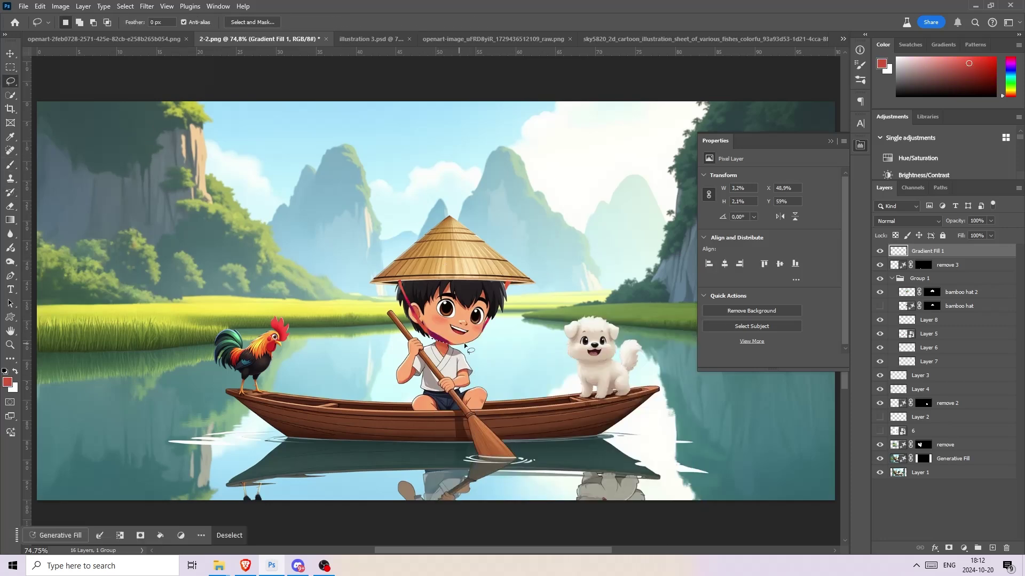
key("w")
left_click(882, 252)
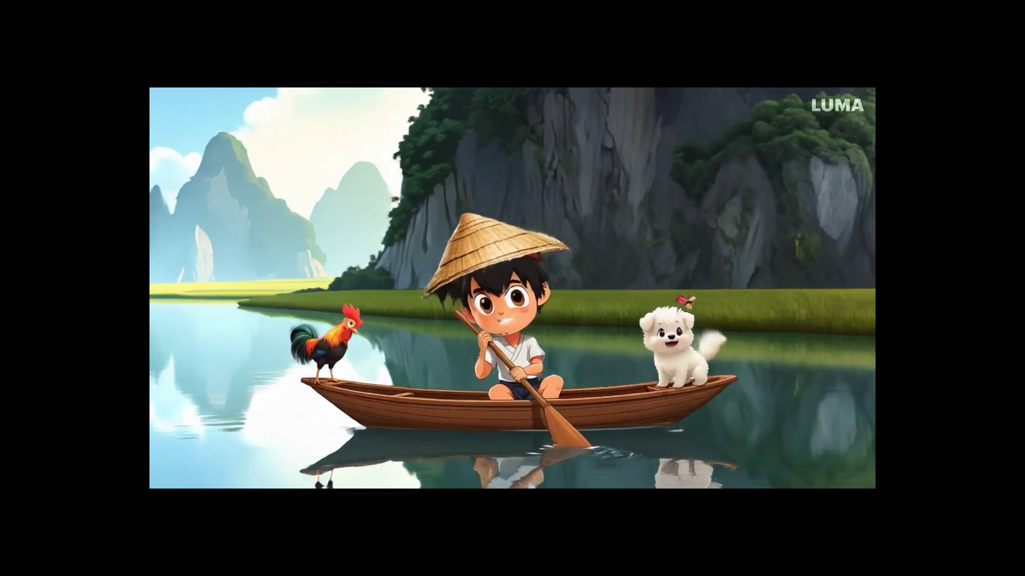
- In illustration 5.psd, position the rooster beside the railway track and enlarge it with Free Transform
left_click_drag(765, 219, 614, 411)
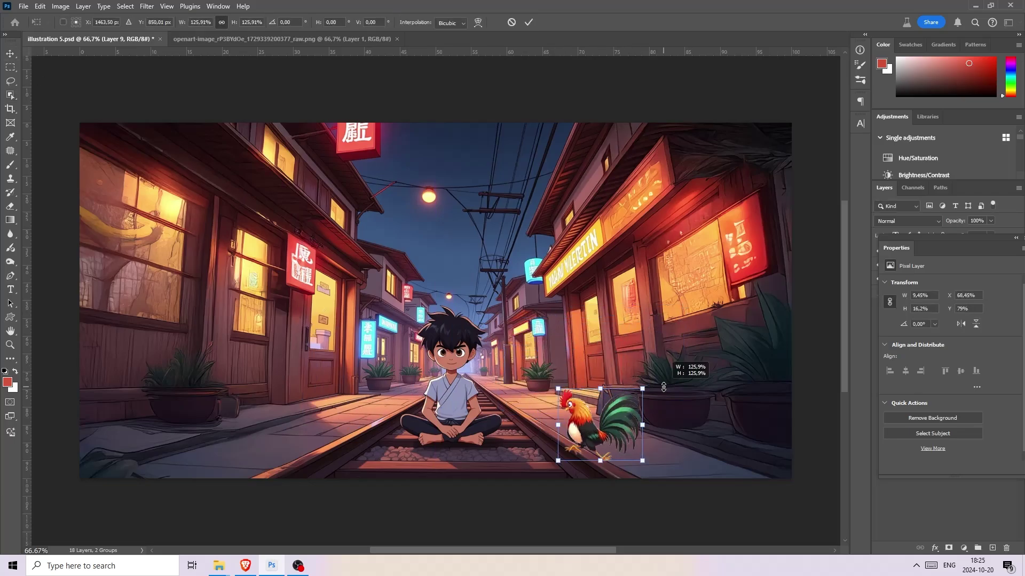
key("Return")
key("l")
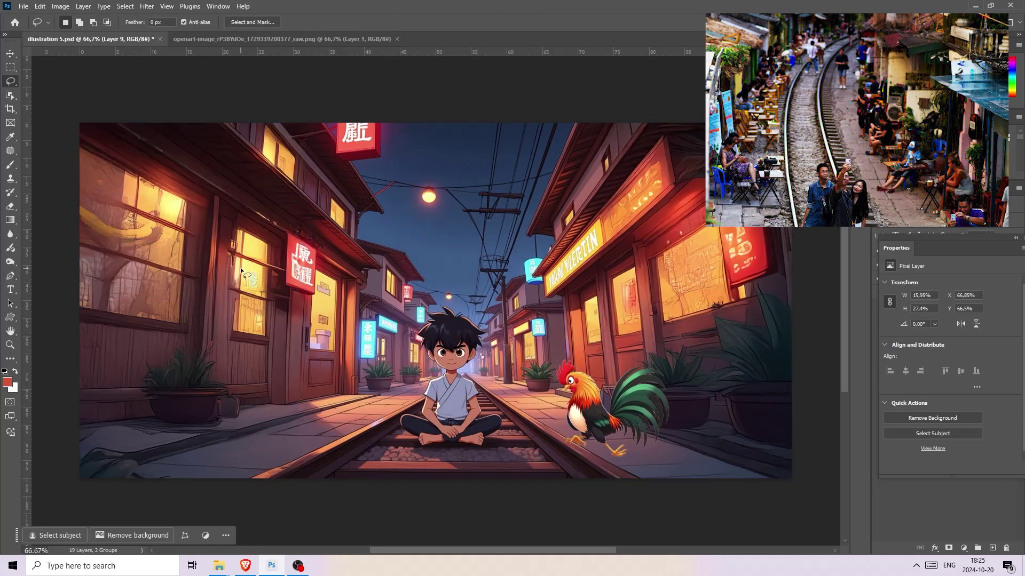
- Place 9.png with the crying puppy in illustration 5.psd, and refine the Quick Selection separating it from its white background
mouse_move(219, 565)
left_click(217, 520)
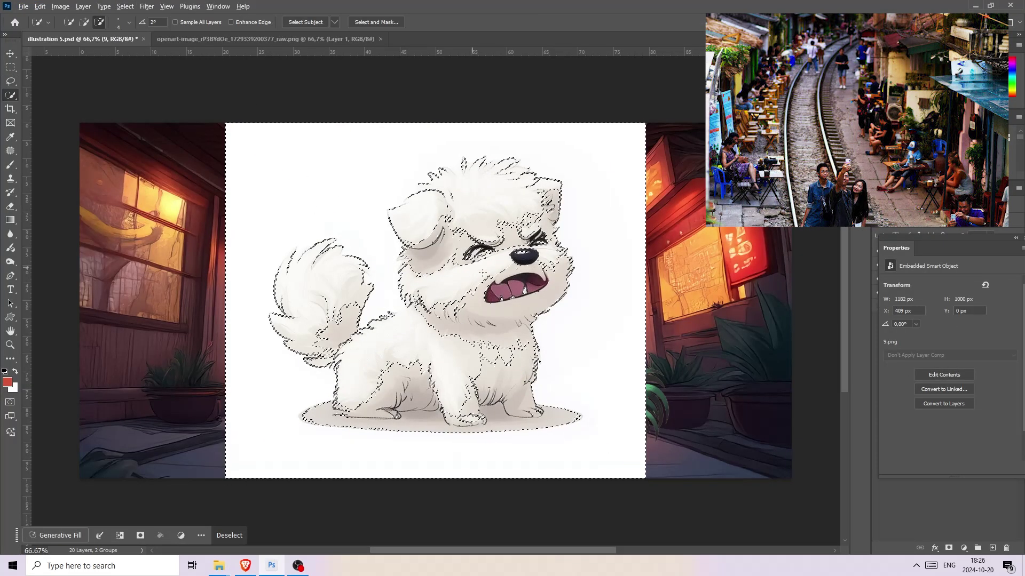
left_click_drag(482, 272, 382, 265)
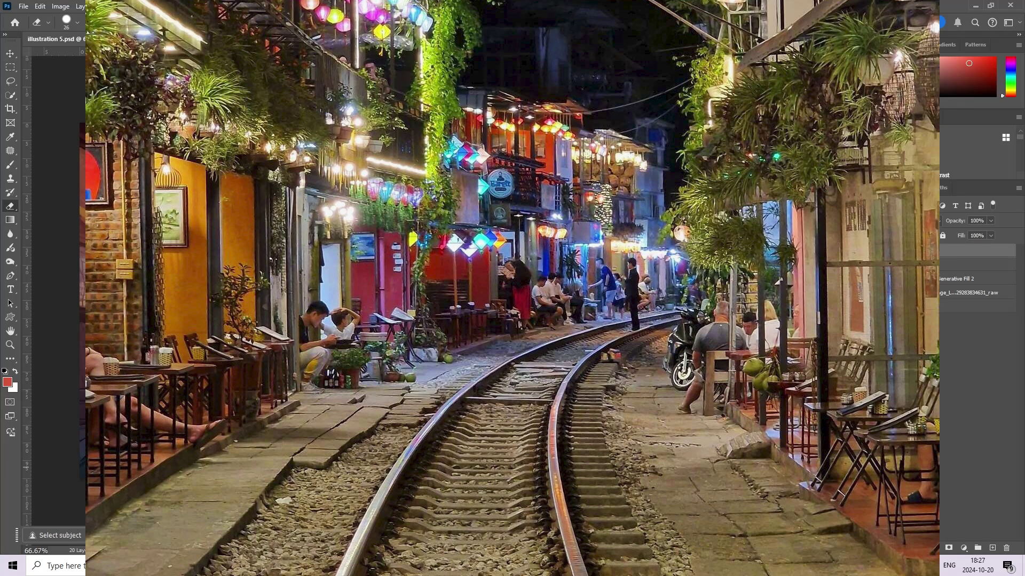
- Duplicate the rooster layer, flip the copy vertically, and fit it under the rooster's feet as a ground shadow
key("v")
key("ctrl+j")
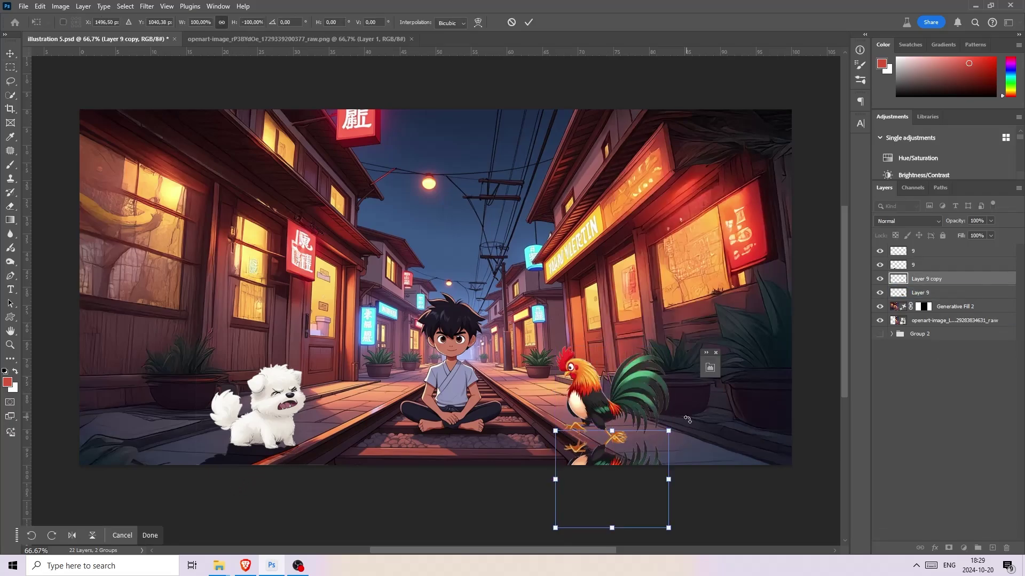
left_click_drag(609, 557, 608, 435)
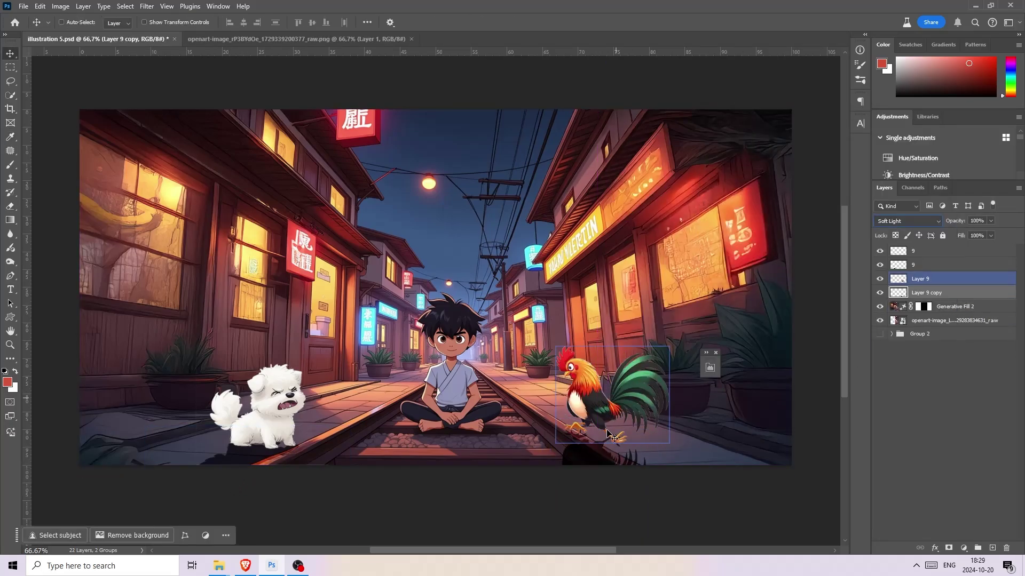
- Duplicate the rooster's Soft Light shadow layer and erase excess shadow below the rooster's feet
key("ctrl+j")
key("e")
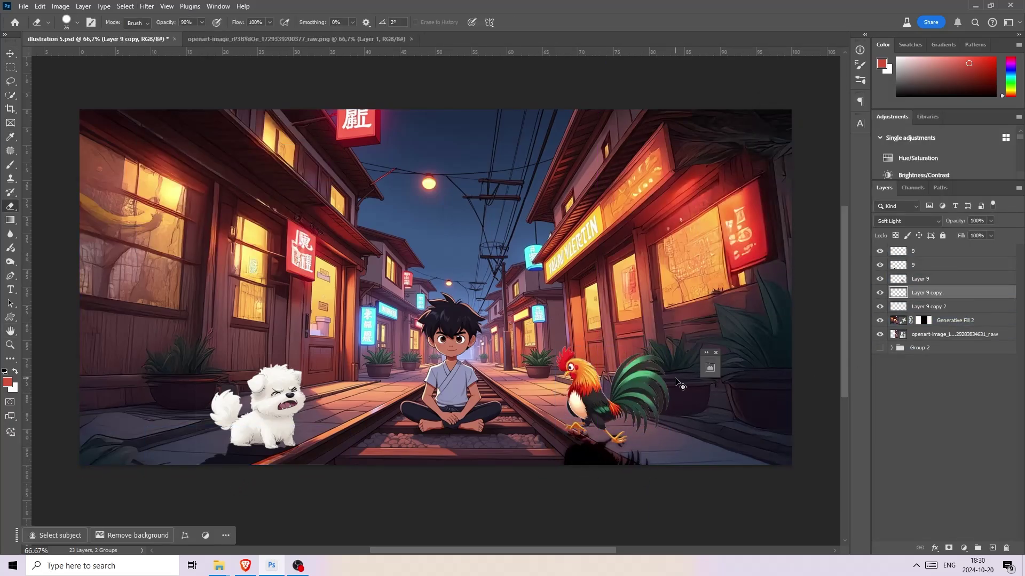
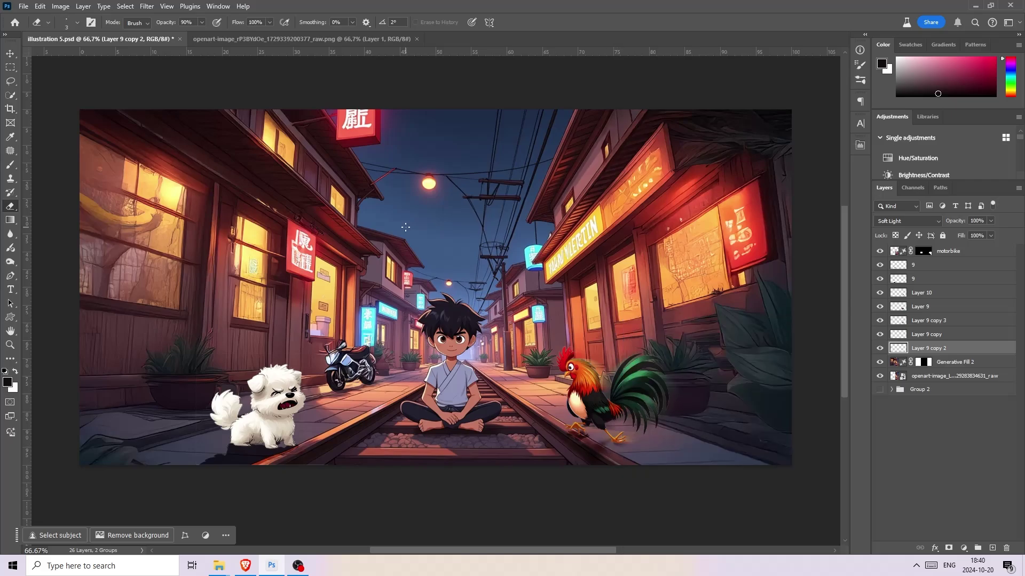
left_click_drag(601, 447, 658, 458)
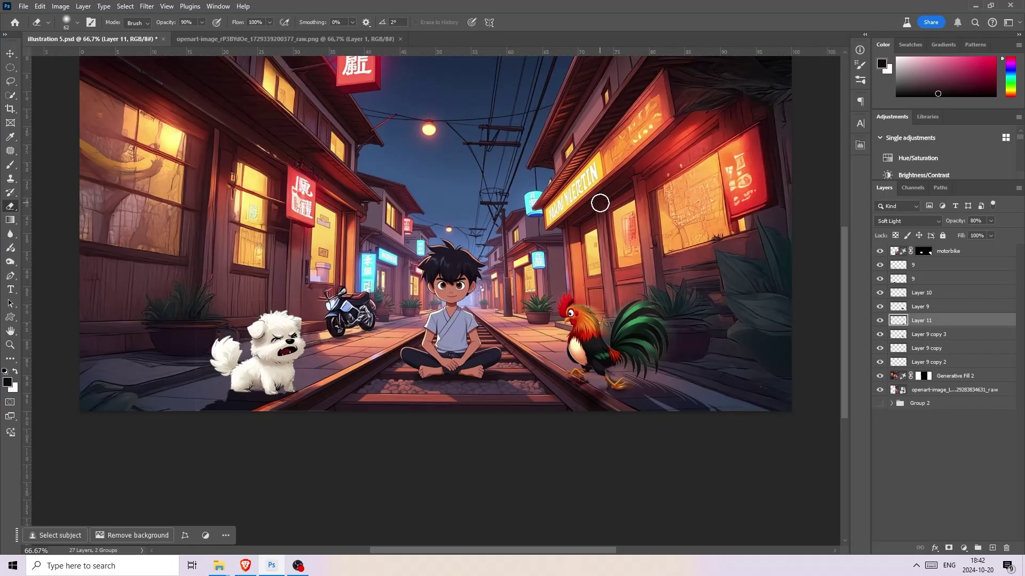
- Switch to the layer two below the 80% Soft Light layer, and draw a small freehand Lasso selection
key("alt+[")
key("alt+[")
key("l")
left_click_drag(535, 273, 538, 295)
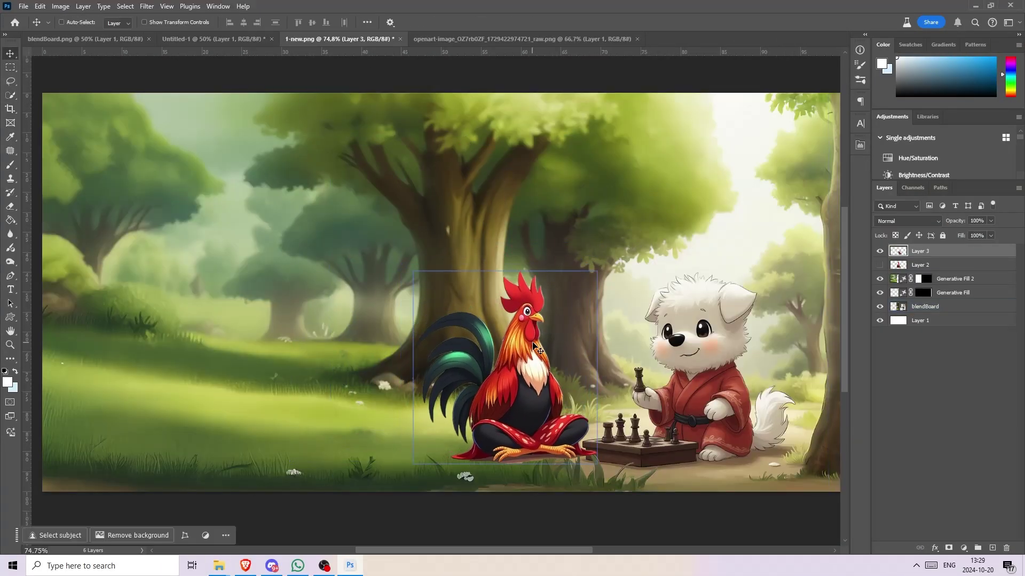
- In 1-new.png, duplicate the seated rooster's layer and outline the rooster's back and tail side with the Lasso
key("ctrl+j")
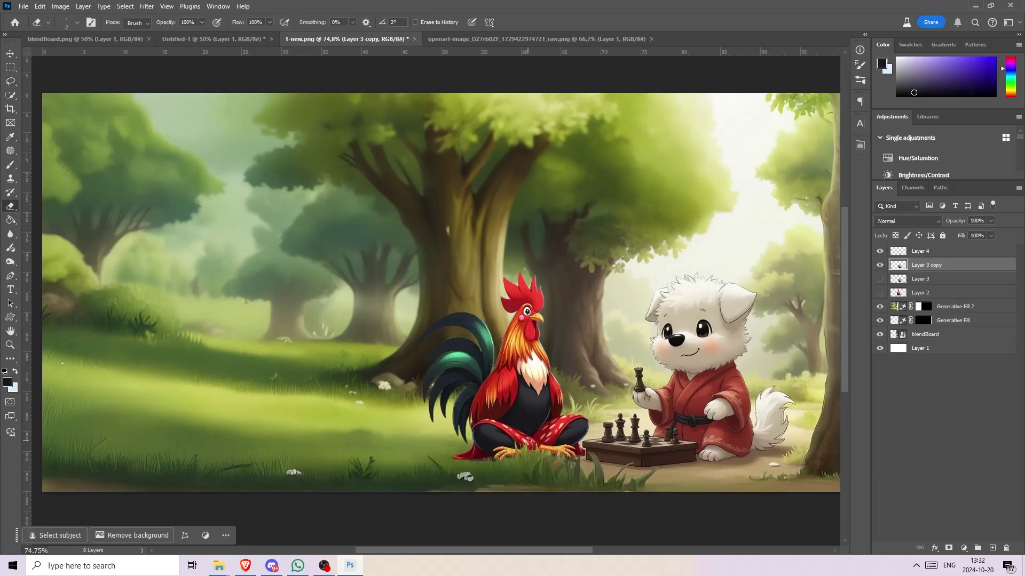
key("l")
left_click_drag(464, 447, 486, 310)
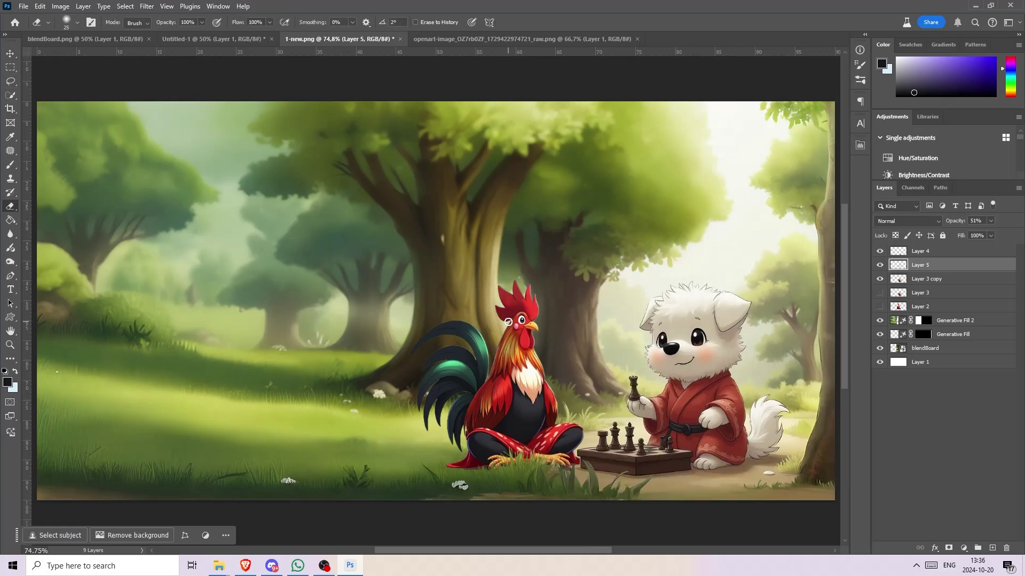
- Paint a dark shadow under the seated rooster on a new layer, softened with an 11.1-pixel Gaussian Blur and adjusted opacity
left_click_drag(509, 468, 469, 462)
key("ctrl+shift+alt+n")
key("b")
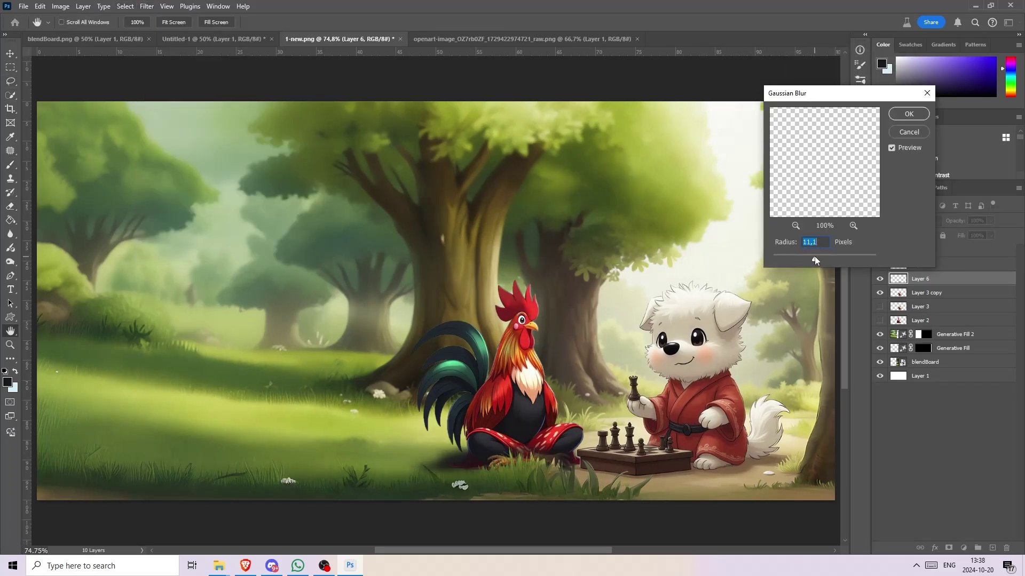
left_click_drag(970, 233, 978, 234)
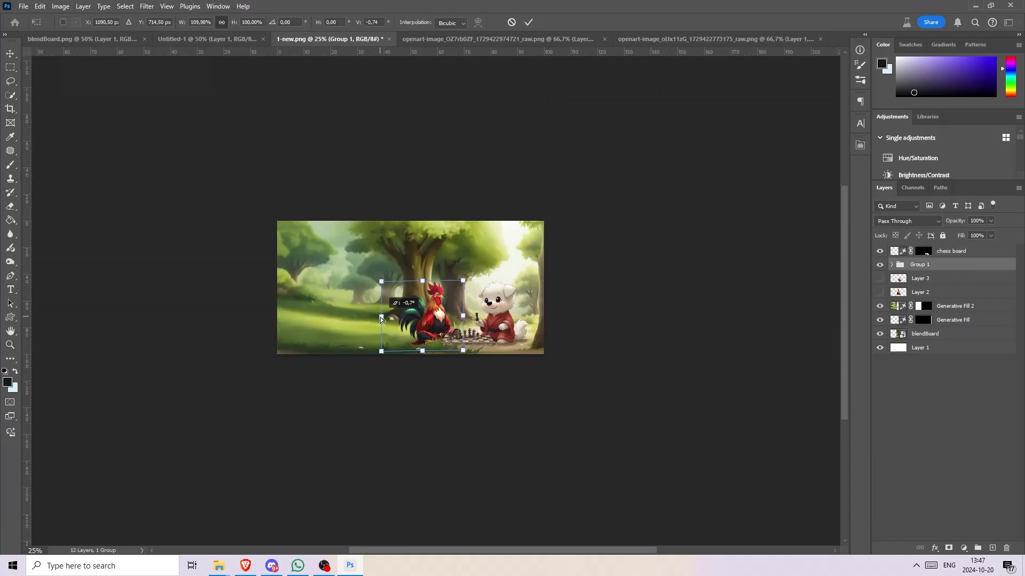
- Paint the red robe sleeve under the dog's raised arm with the 9 px Hard Round Pressure Opacity brush at 100% opacity
key("alt+Tab")
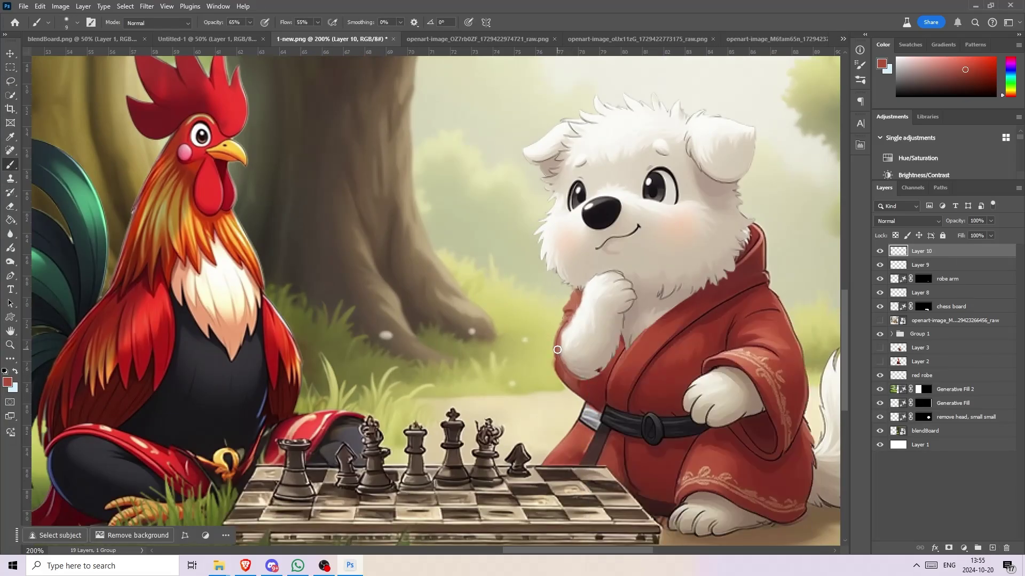
right_click(589, 408)
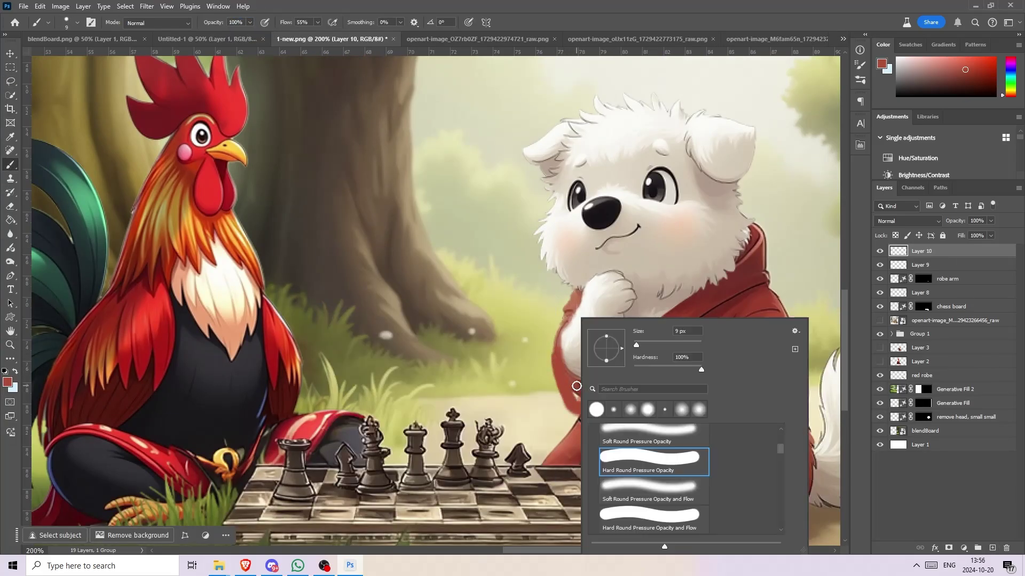
left_click_drag(573, 398, 559, 330)
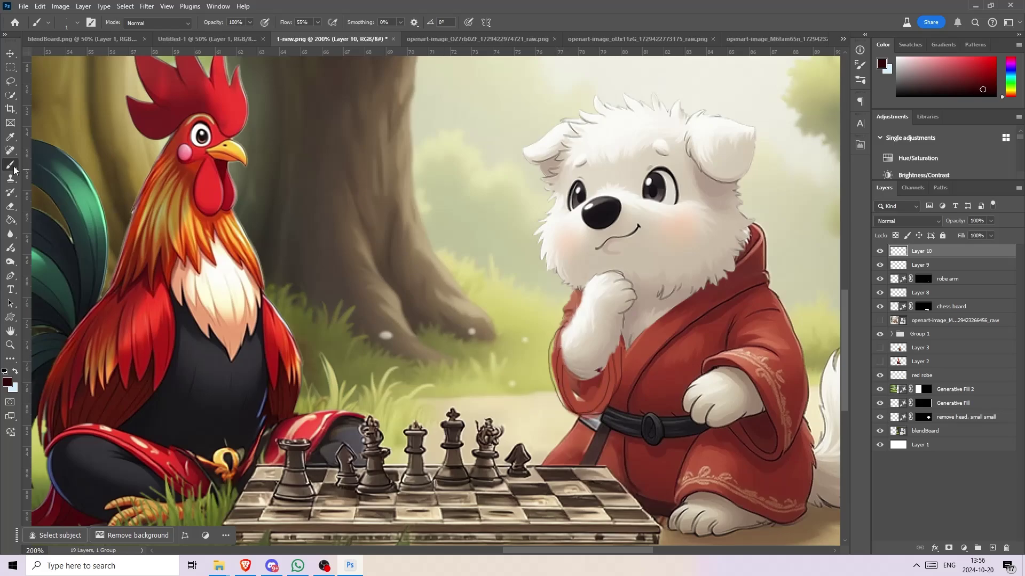
- Paint dark red folds and shading on the dog's hanging sleeve using the Brush on new layers
right_click(623, 356)
double_click(675, 458)
key("ctrl+shift+alt+n")
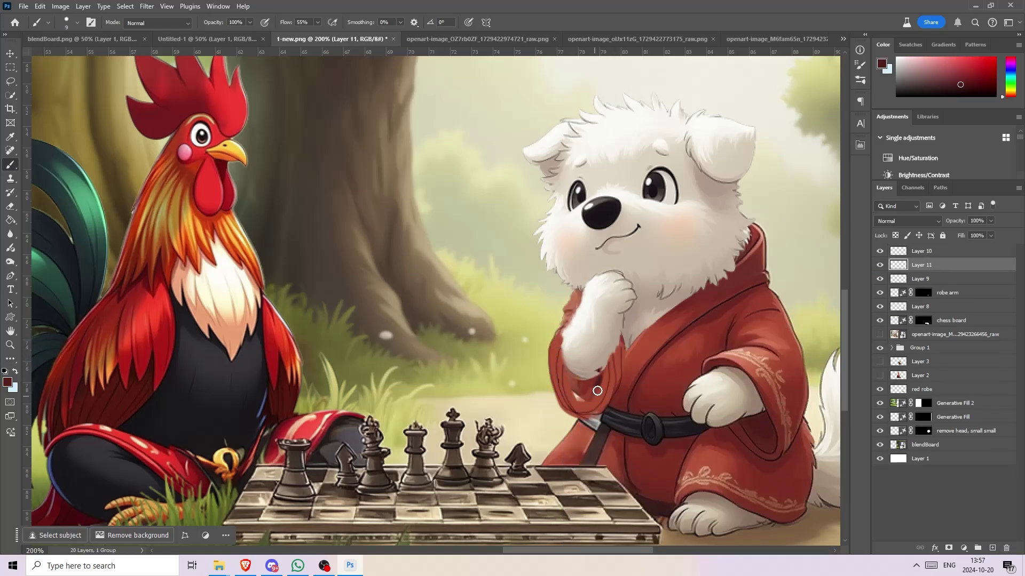
key("ctrl+shift+alt+n")
left_click_drag(606, 371, 585, 404)
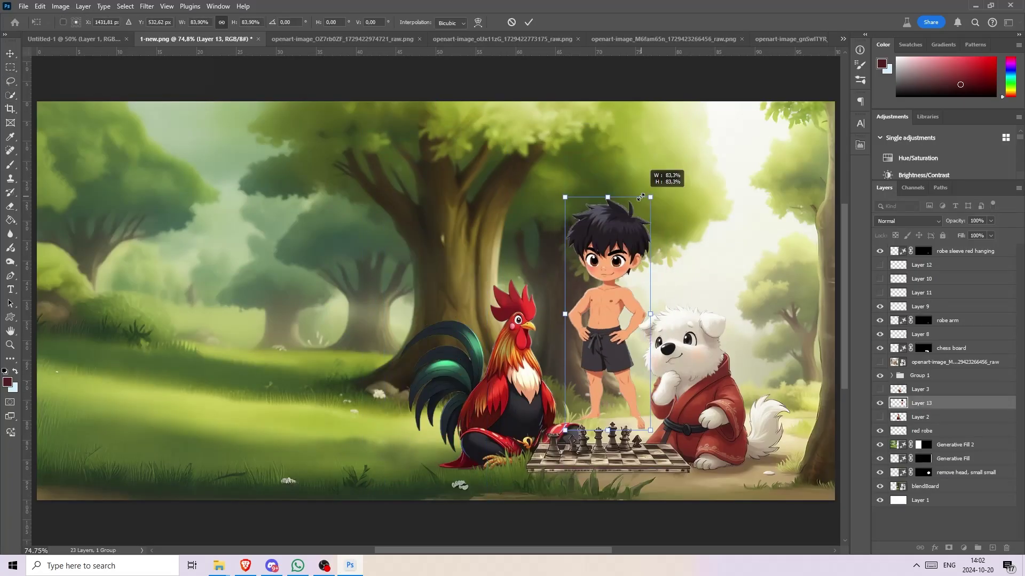
- Scale the shirtless boy cut-out to about 83% in the forest chess scene
left_click_drag(638, 235, 653, 221)
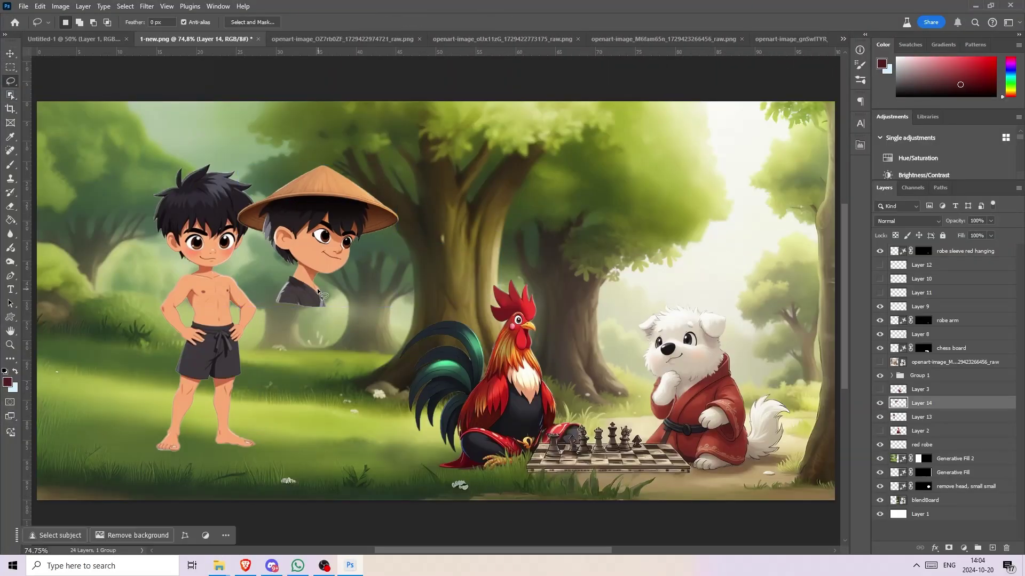
key("z")
left_click(155, 169)
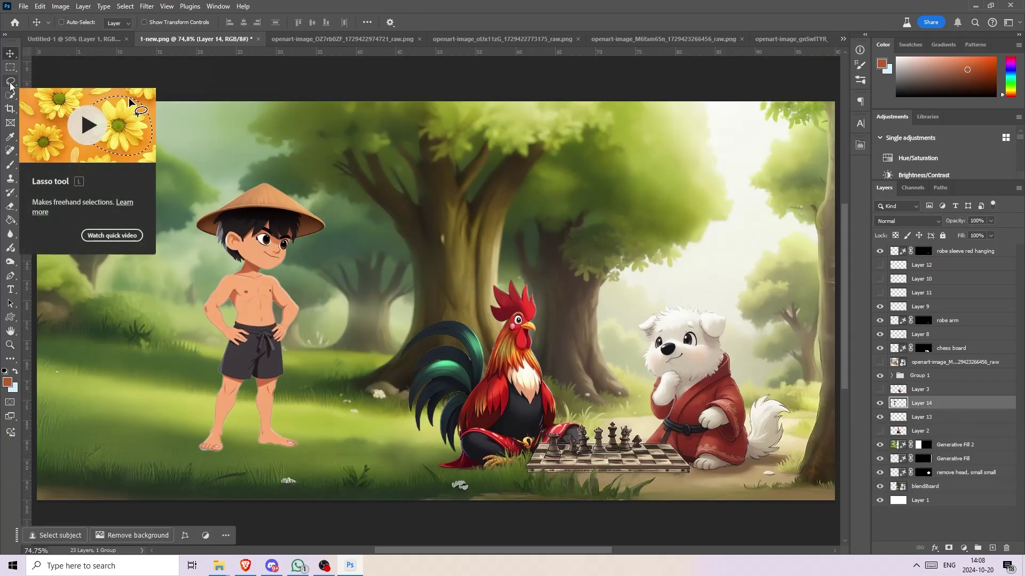
key("ctrl+m")
key("Escape")
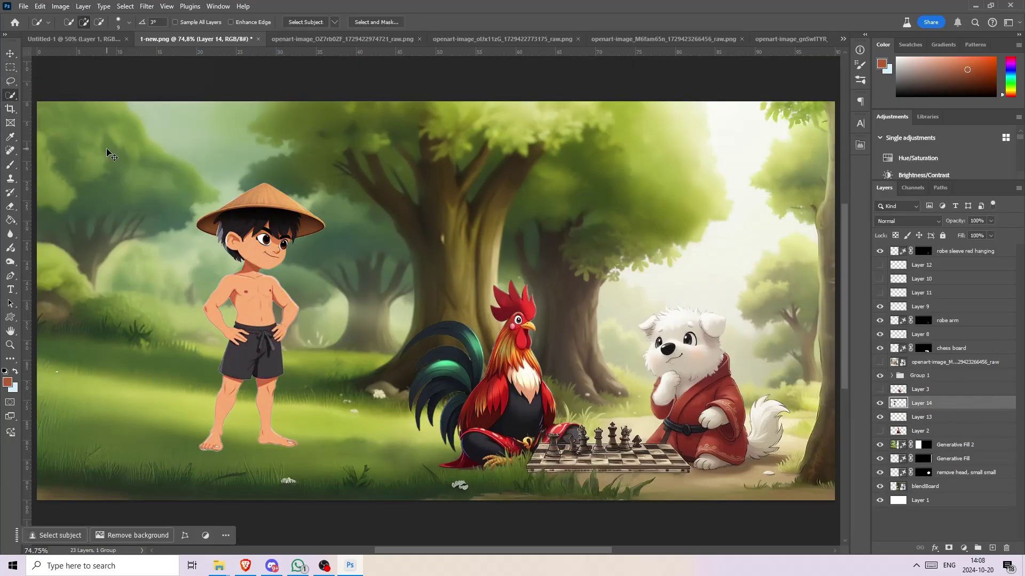
- Duplicate the layer of the boy in the straw hat and erase around his feet to blend them into the grass
key("b")
right_click(293, 348)
key("Escape")
key("e")
key("ctrl+j")
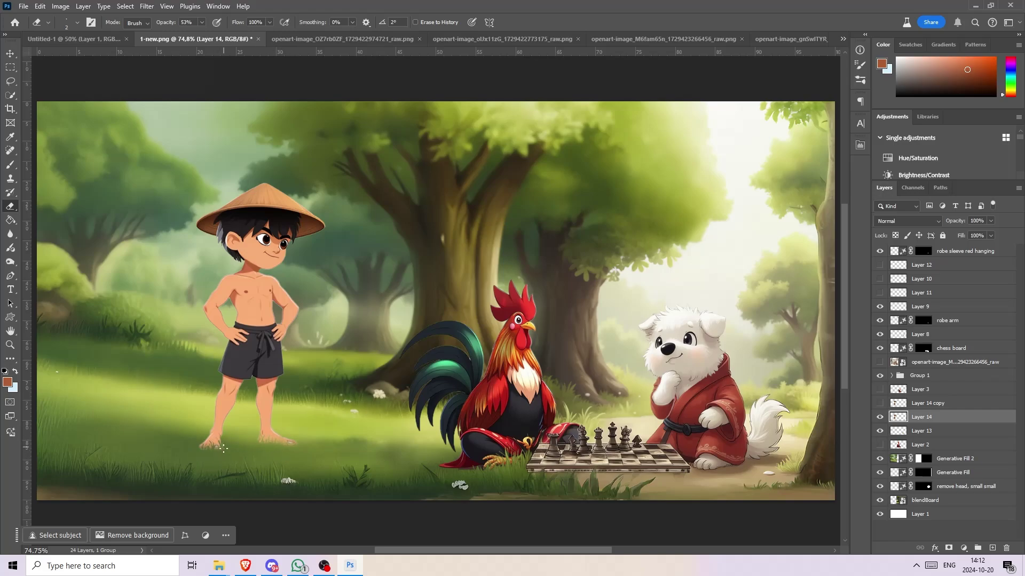
- Outline the shaded side of the boy's face, arms and legs with the Lasso and darken it on a new layer at 28% opacity
key("l")
mouse_move(230, 275)
left_mouse_down()
mouse_move(216, 389)
mouse_move(267, 342)
left_mouse_up()
key("ctrl+j")
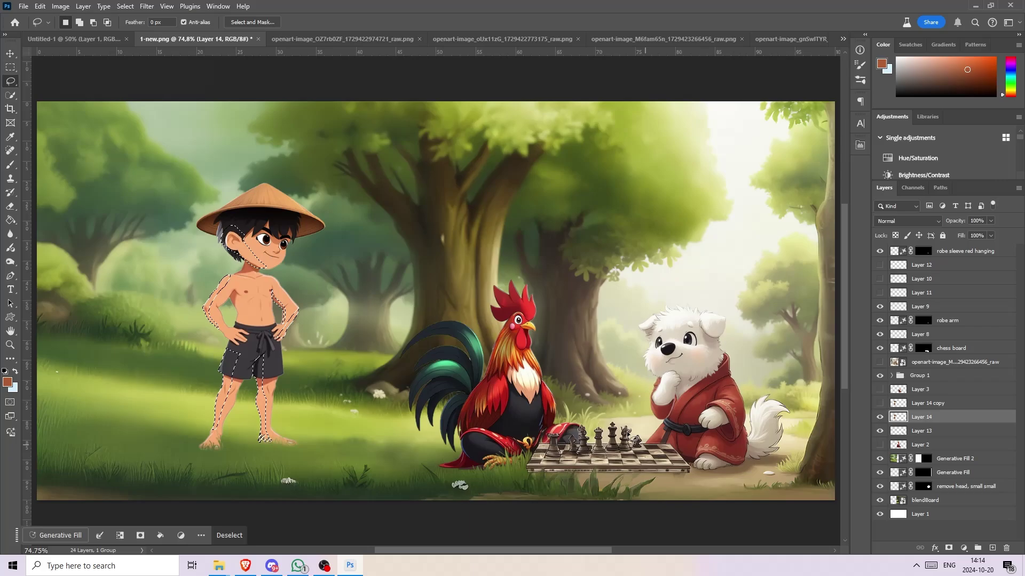
key("2")
key("8")
key("e")
right_click(290, 248)
key("Escape")
right_click(245, 362)
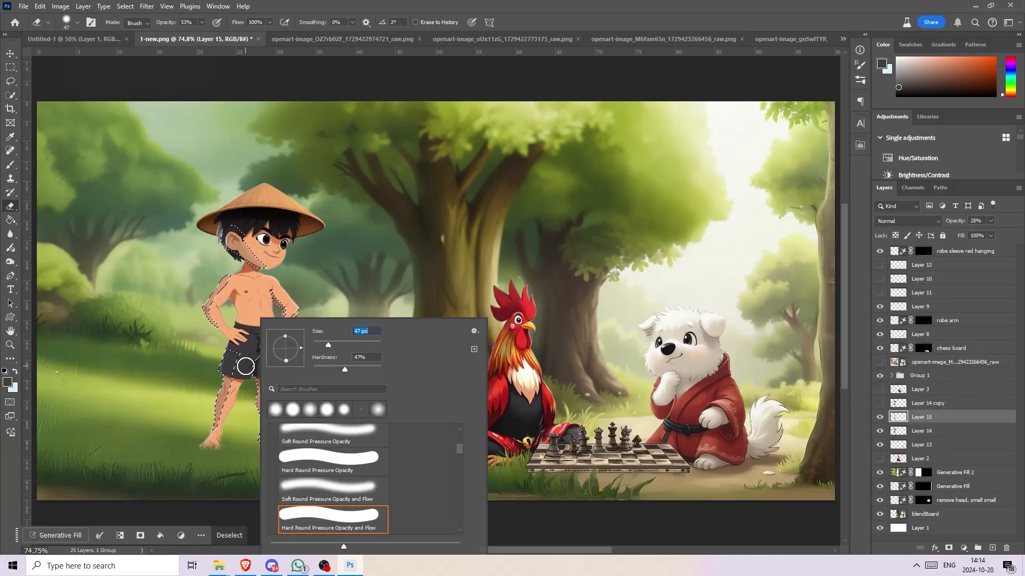
key("Escape")
- Duplicate the boy's layer as a black silhouette, then rotate and skew it into a cast shadow on the grass from his feet
key("l")
left_click_drag(921, 430, 915, 439)
key("ctrl+t")
right_click(275, 310)
left_click(299, 515)
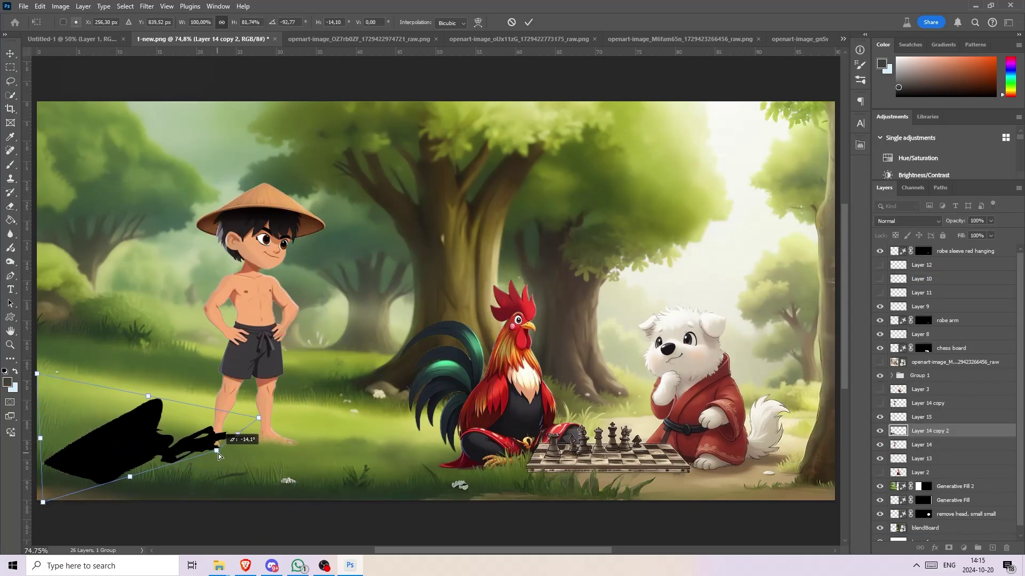
left_click_drag(250, 435, 528, 452)
key("Return")
- Apply a 7.6-pixel Gaussian Blur to the boy's cast shadow and place its layer below the boy's layers
left_click(147, 6)
left_click(160, 16)
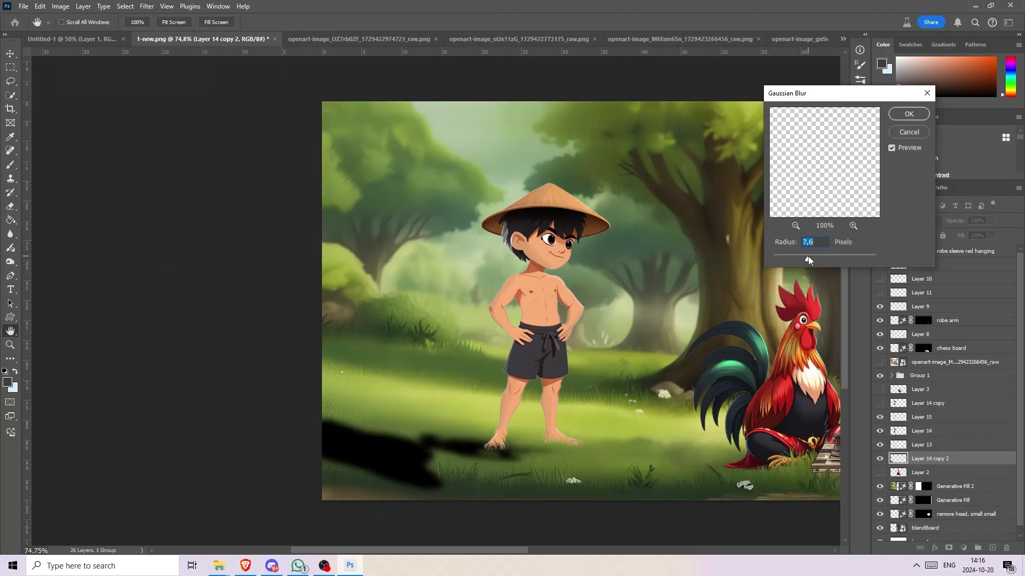
left_click(910, 110)
left_click_drag(928, 431, 929, 459)
- Blend the boy's cast shadow into the grass with Soft Light at 53% opacity
key("b")
left_click(991, 220)
left_click_drag(1011, 233, 994, 234)
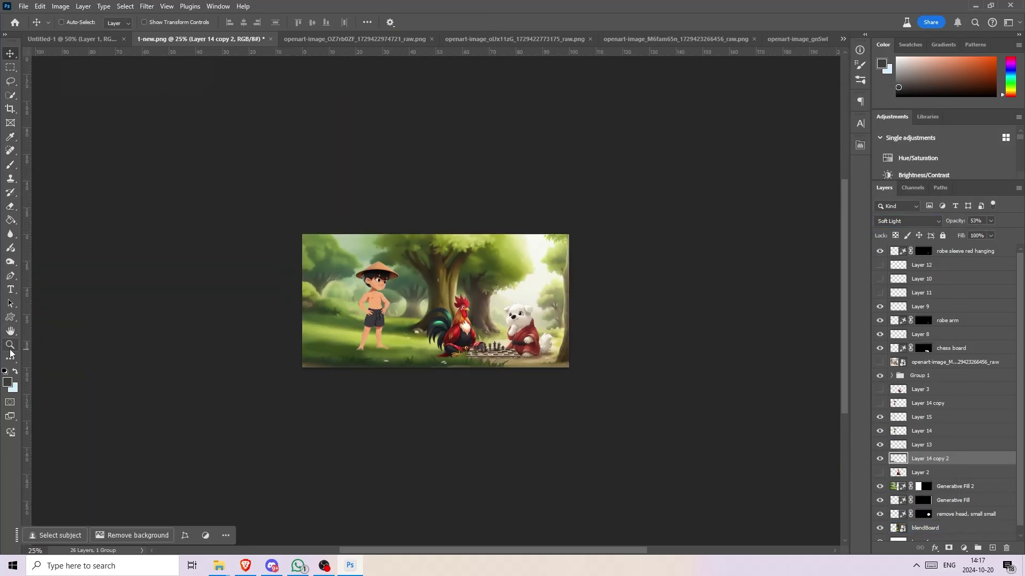
left_click(144, 5)
key("Escape")
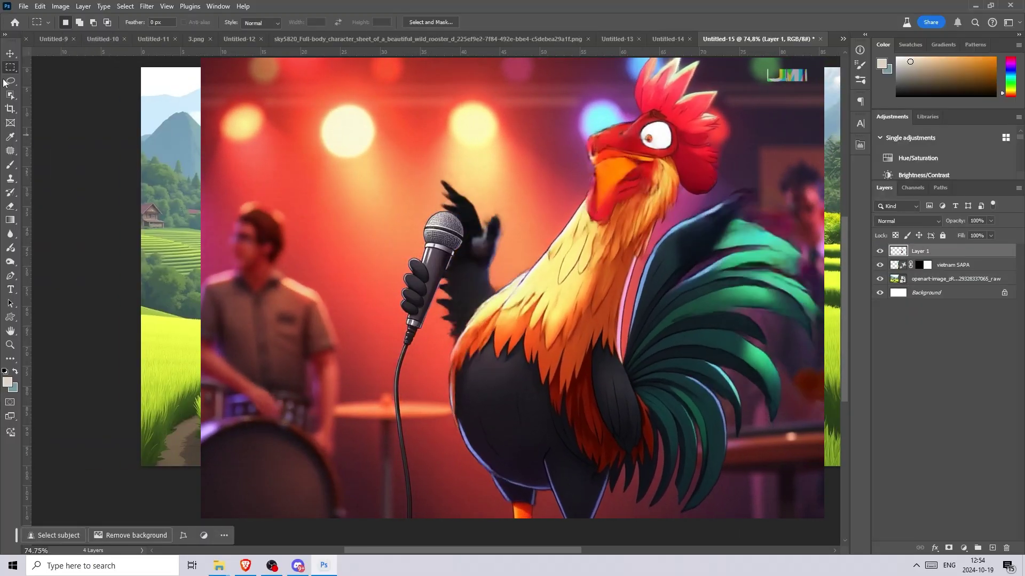
- In Untitled-15, try to scale the rooster to about 35% and place it above the hut roof
key("ctrl+t")
left_click_drag(580, 182, 595, 180)
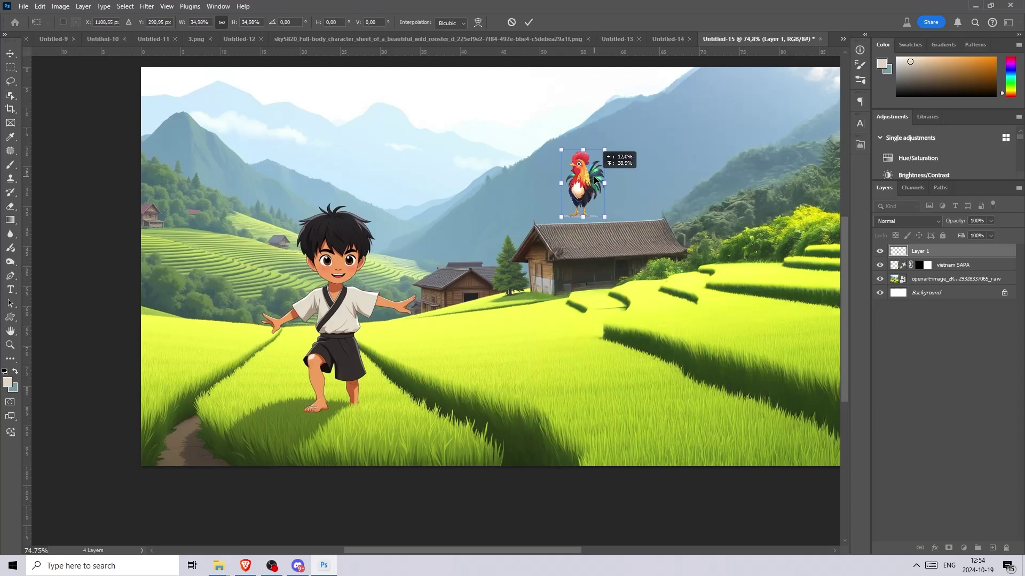
key("Return")
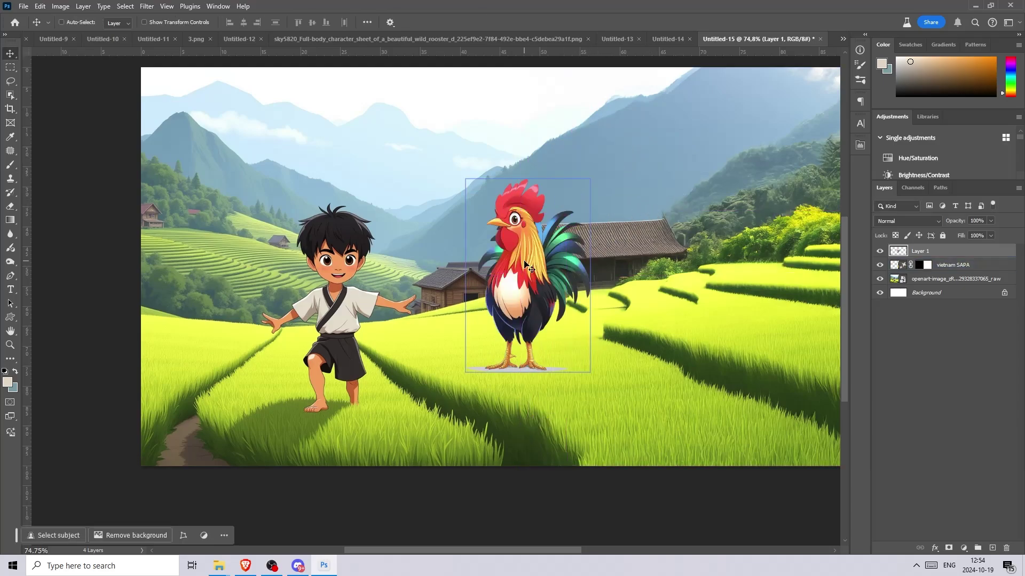
- Hide the rooster, copy the foreground grass strip to a new layer using Quick Selection, and show the rooster again
left_click(880, 252)
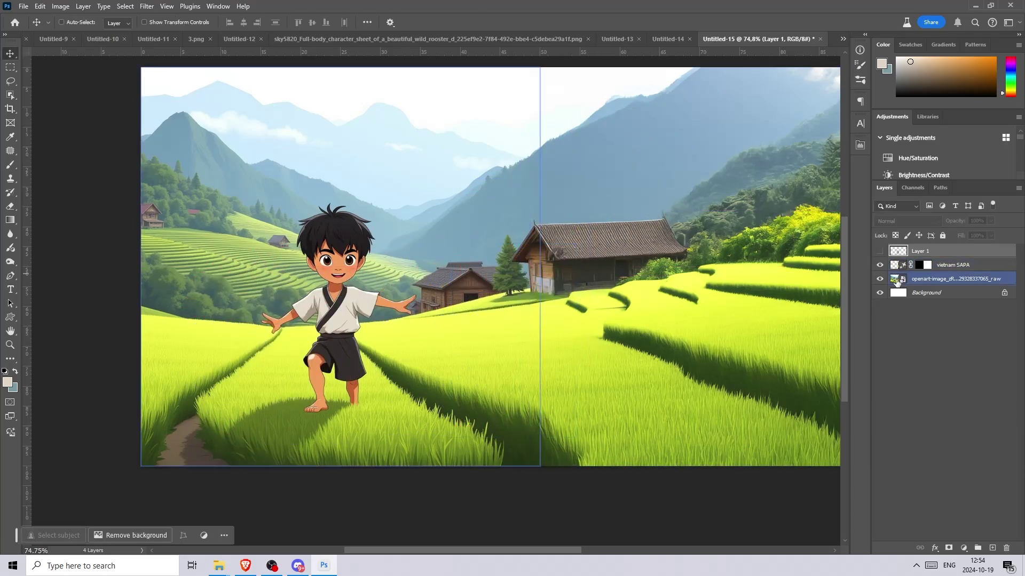
left_click(956, 279)
left_click(10, 94)
left_click(54, 106)
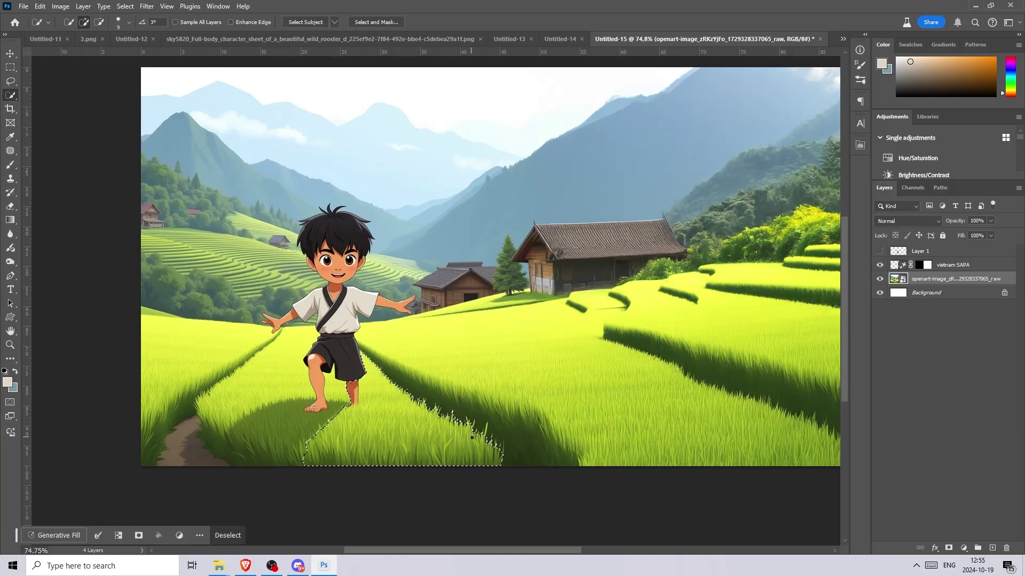
key("ctrl+j")
left_click(880, 251)
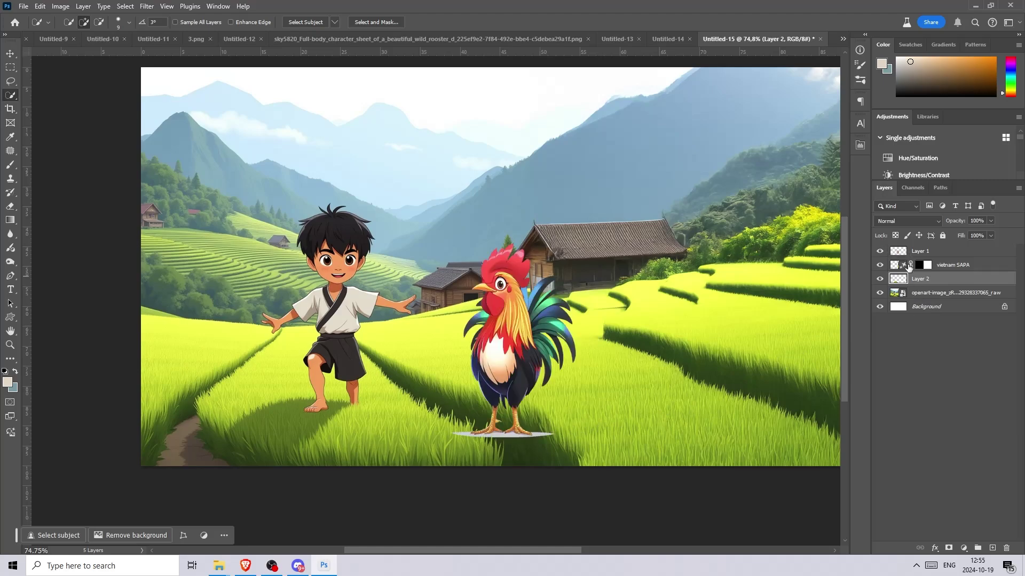
- Select the grey ground patch under the rooster's feet, exclude the rooster's body from the selection, and delete the patch
left_click_drag(514, 437, 506, 435)
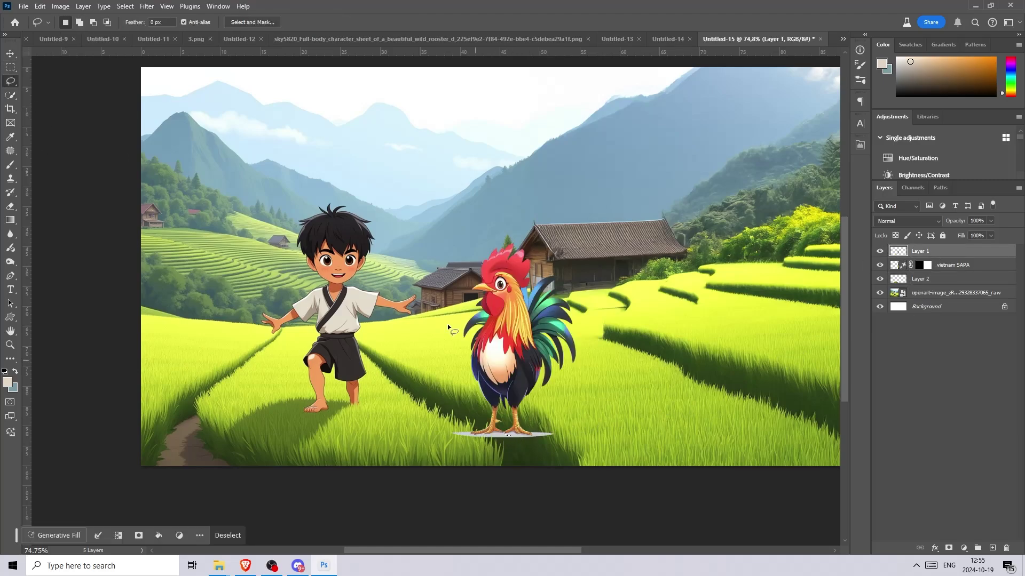
left_click(128, 5)
left_click(142, 42)
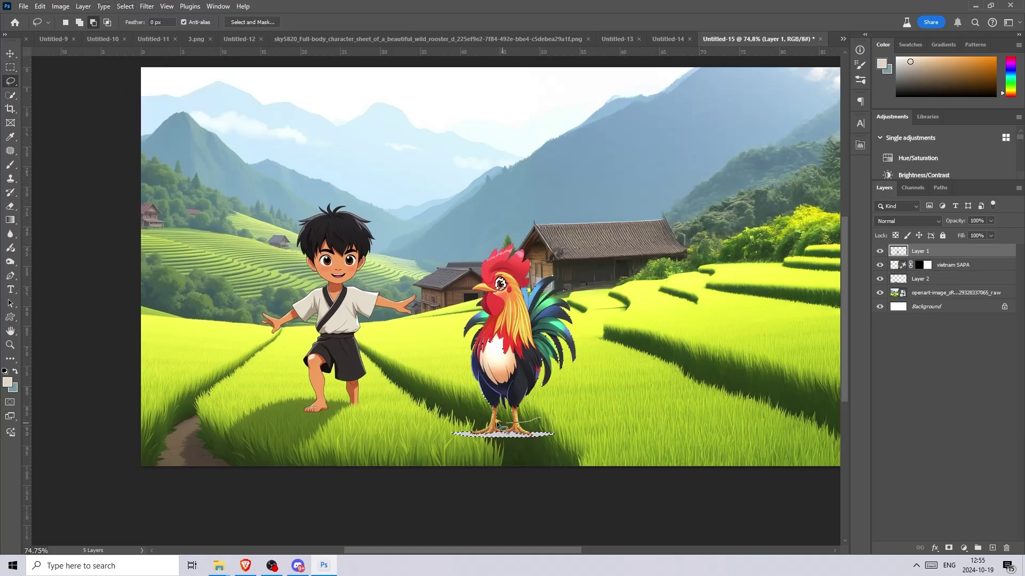
left_click_drag(553, 418, 555, 419)
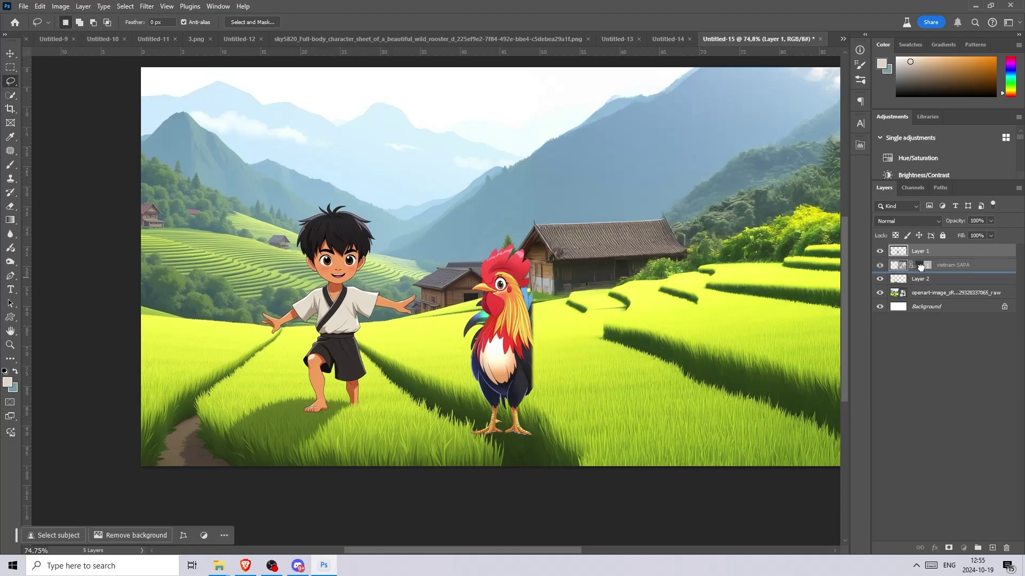
- Scale the rooster to about 68% beside the boy and move its layer below the copied grass strip
left_click_drag(527, 325, 484, 338)
key("ctrl+t")
left_click_drag(526, 263, 491, 320)
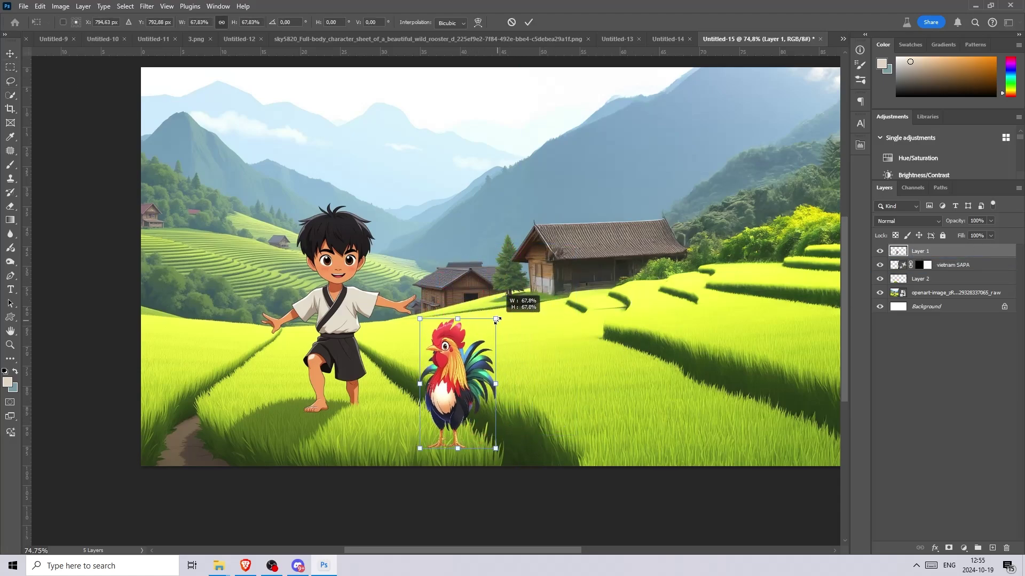
left_click_drag(908, 251, 904, 286)
- Shrink the rooster further so it stands partly hidden behind the foreground grass
key("ctrl+t")
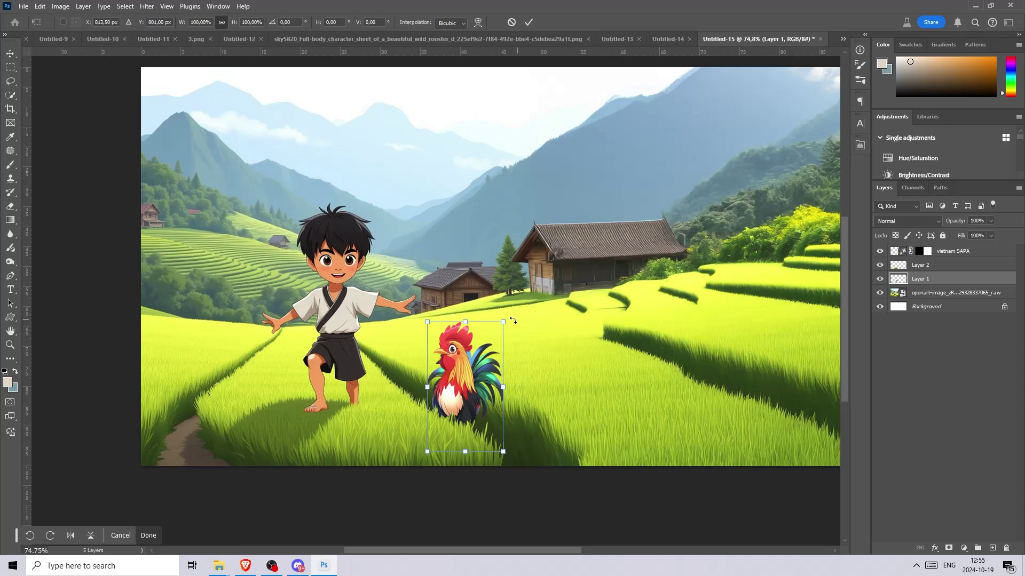
left_click_drag(504, 321, 487, 359)
key("Return")
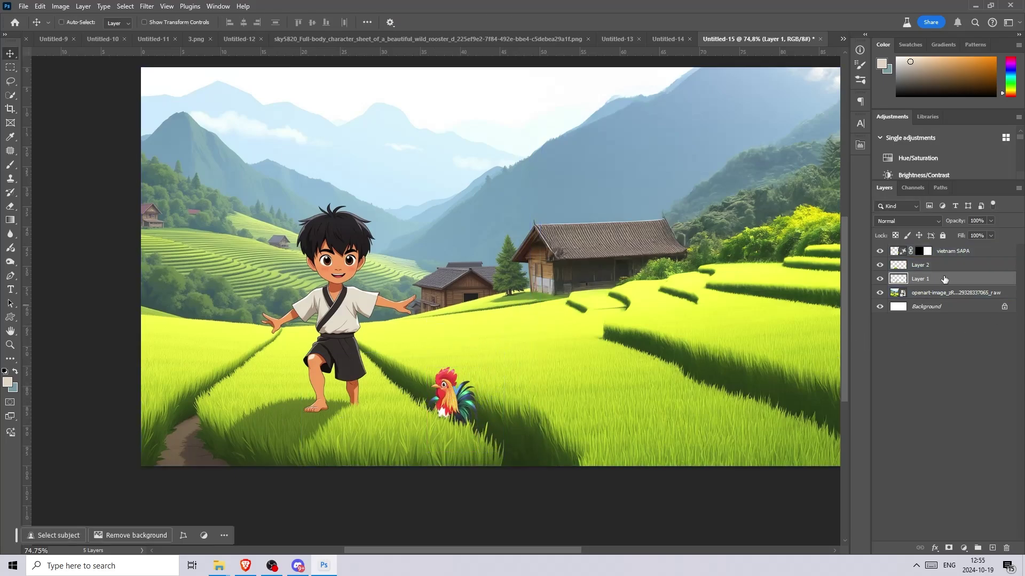
- Duplicate the rooster, flip the copy vertically, rotate it about 84°, and move its layer above the grass strip
key("ctrl+t")
left_click_drag(477, 275, 450, 425)
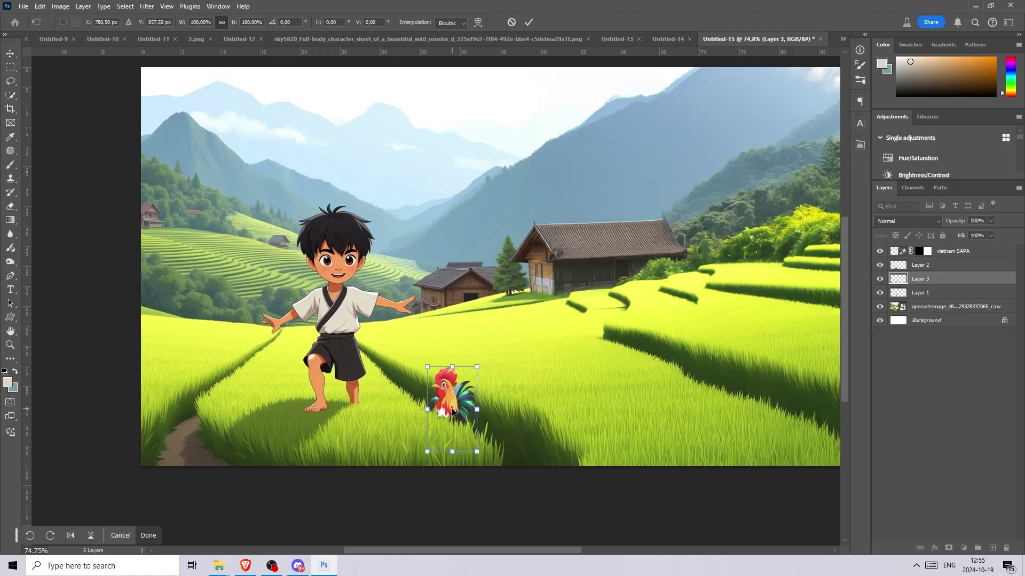
right_click(451, 411)
left_click(469, 388)
left_click_drag(395, 451, 452, 328)
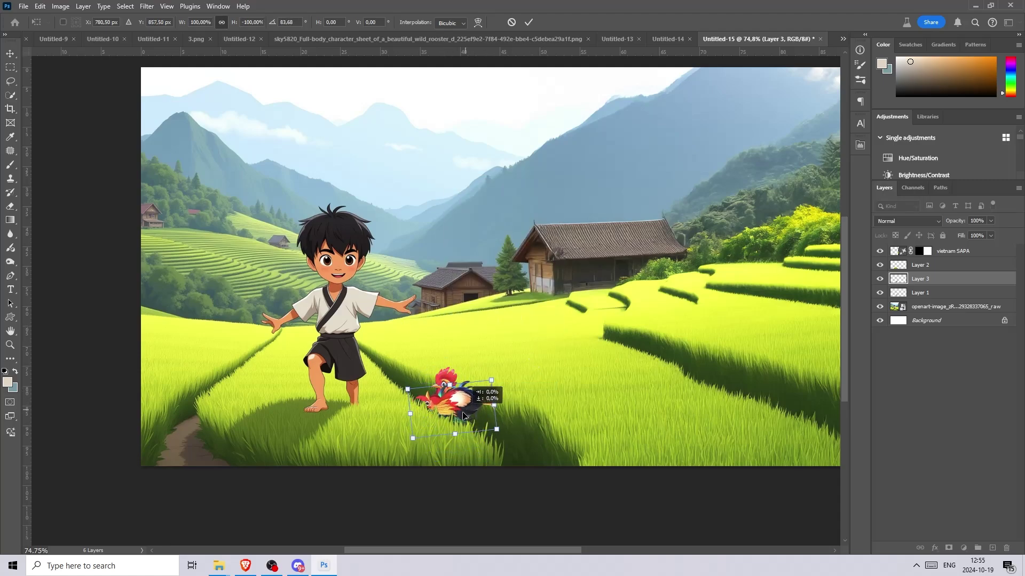
key("Return")
key("ctrl+]")
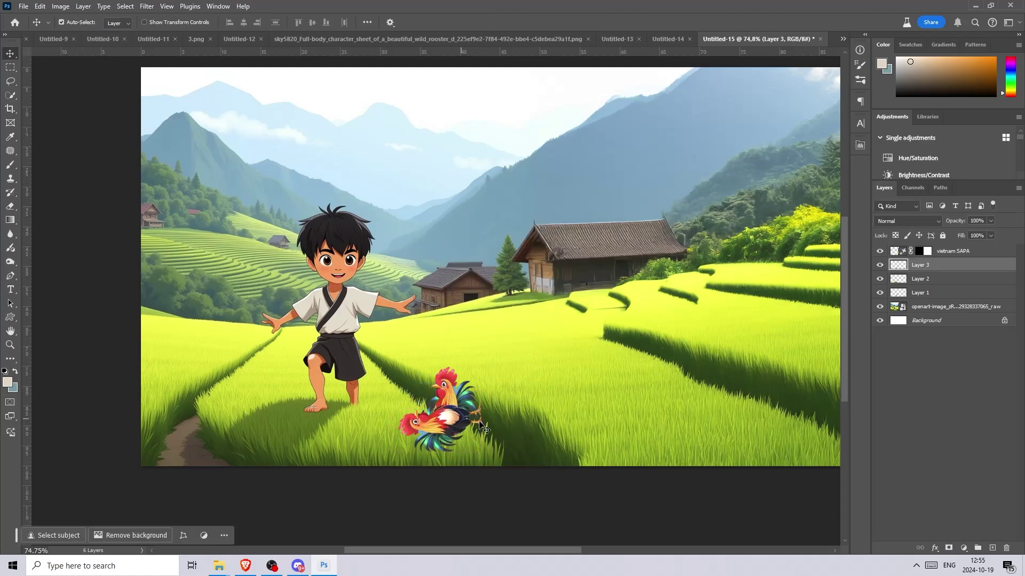
- Turn the flipped rooster copy solid black with Hue/Saturation
key("ctrl+u")
left_click_drag(735, 246, 726, 248)
left_click(852, 139)
- Distort the black rooster silhouette into a slanted cast shadow stretching across the grass toward the boy's side
key("ctrl+t")
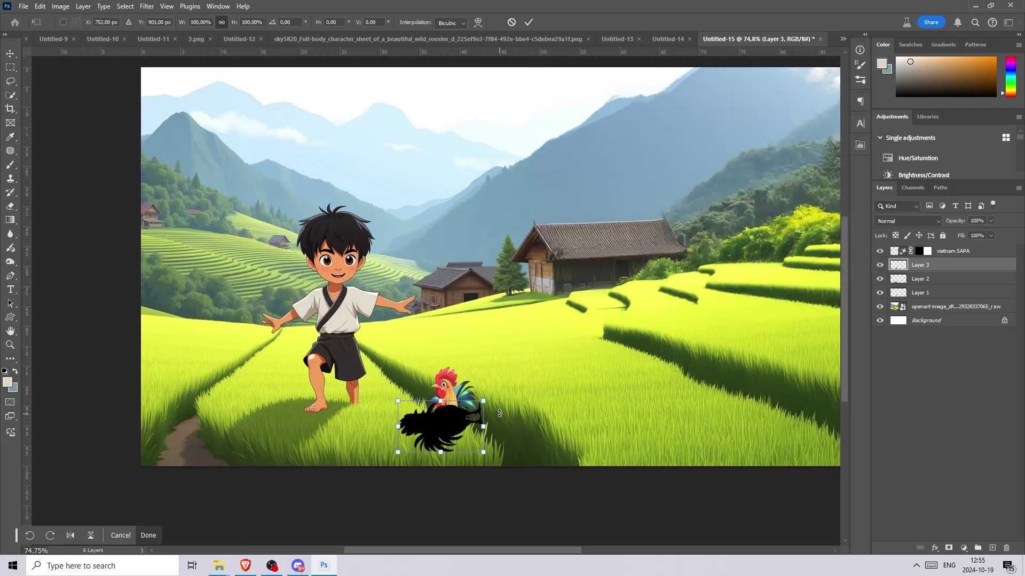
left_click_drag(502, 398, 499, 392)
key("ctrl+z")
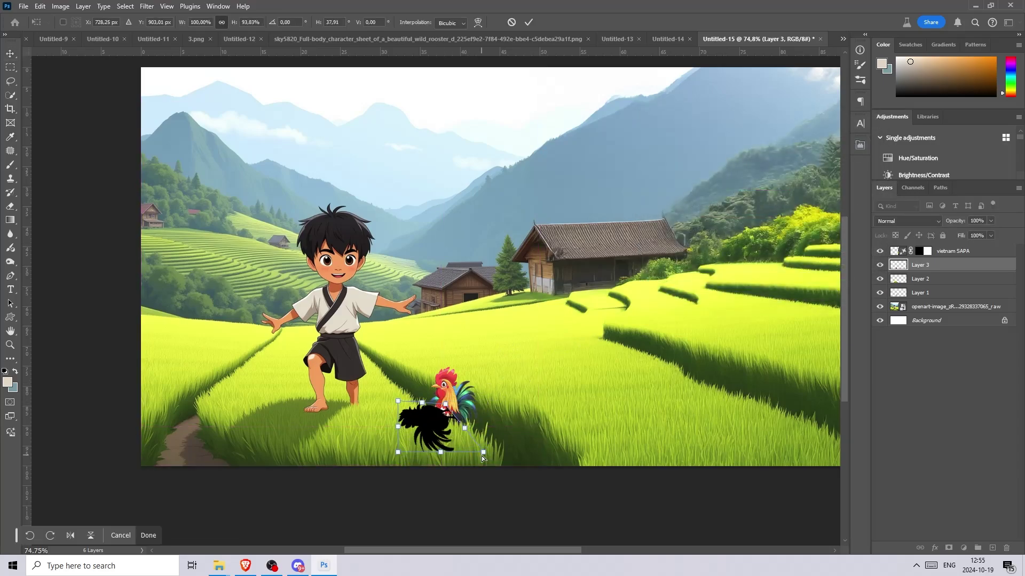
left_click_drag(482, 455, 469, 415)
left_click_drag(397, 452, 395, 479)
left_click_drag(397, 402, 355, 430)
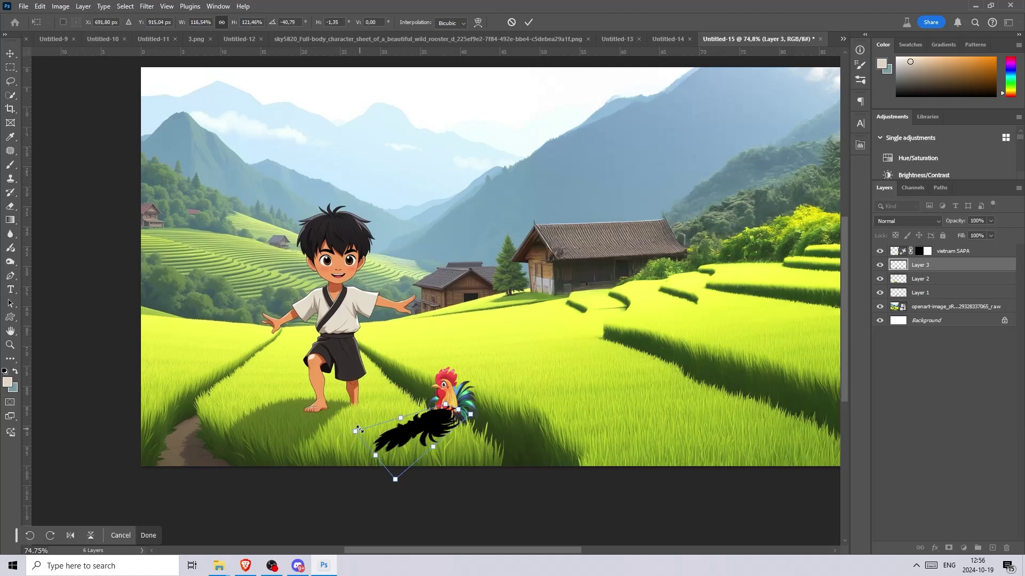
key("Return")
- Reposition and reshape the black rooster silhouette so the shadow starts at the rooster's base and slants across the foreground grass
left_click_drag(436, 427, 447, 421)
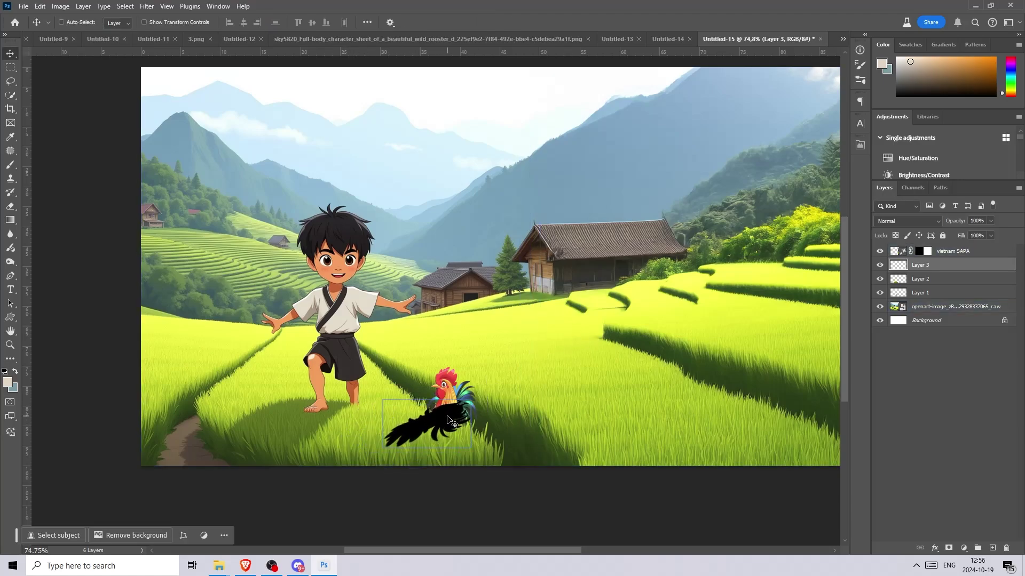
key("ctrl+t")
left_click_drag(513, 384, 462, 408)
key("Return")
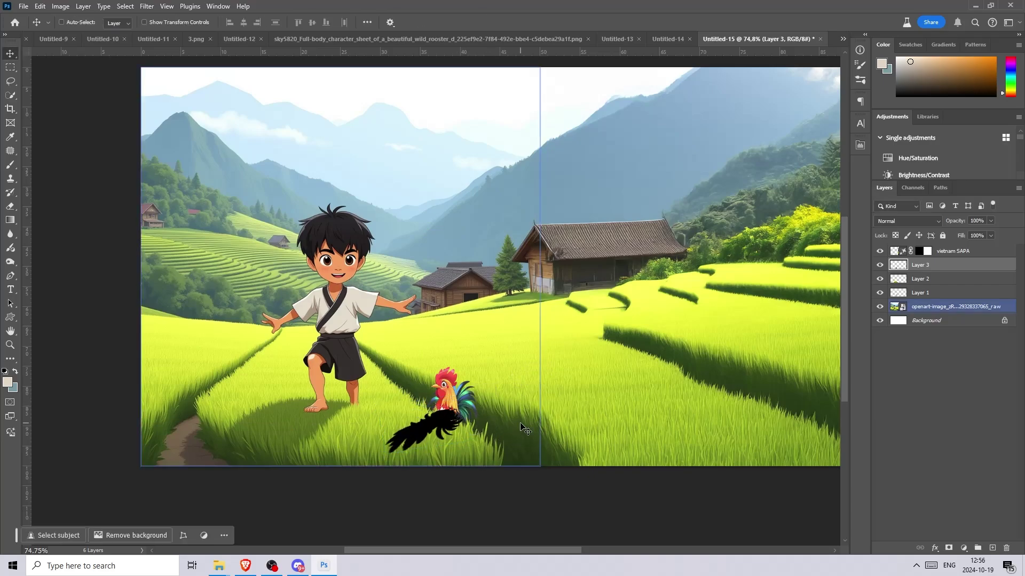
- Set the rooster shadow's blend mode to Soft Light and soften it with a 2.0-pixel Gaussian Blur
left_click(907, 221)
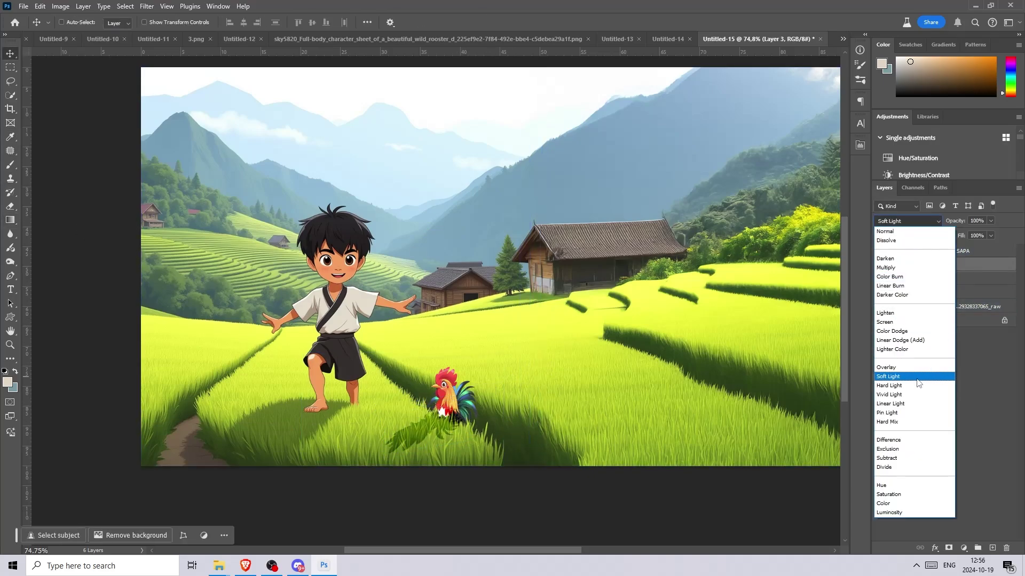
left_click(918, 376)
key("e")
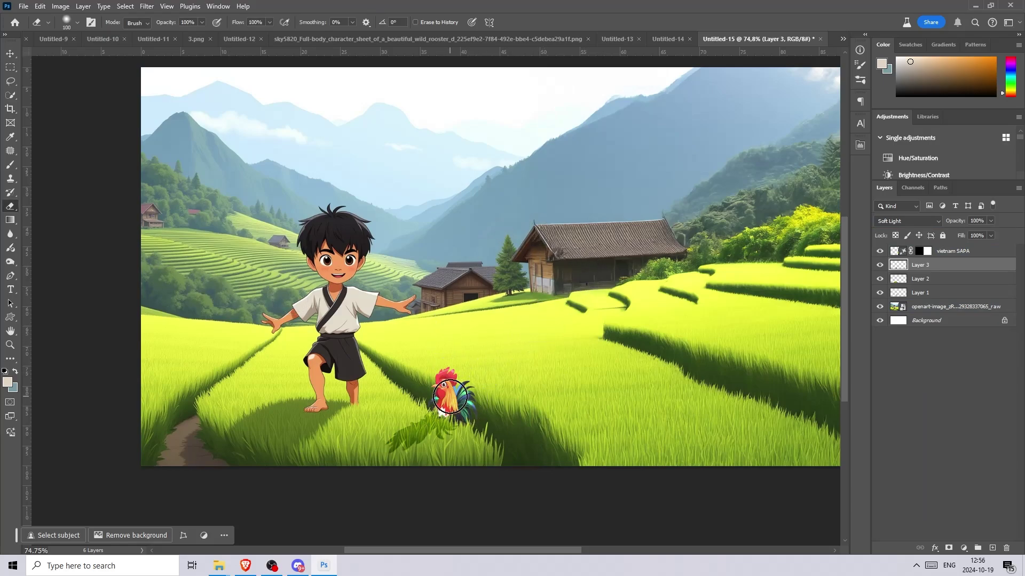
left_click(145, 6)
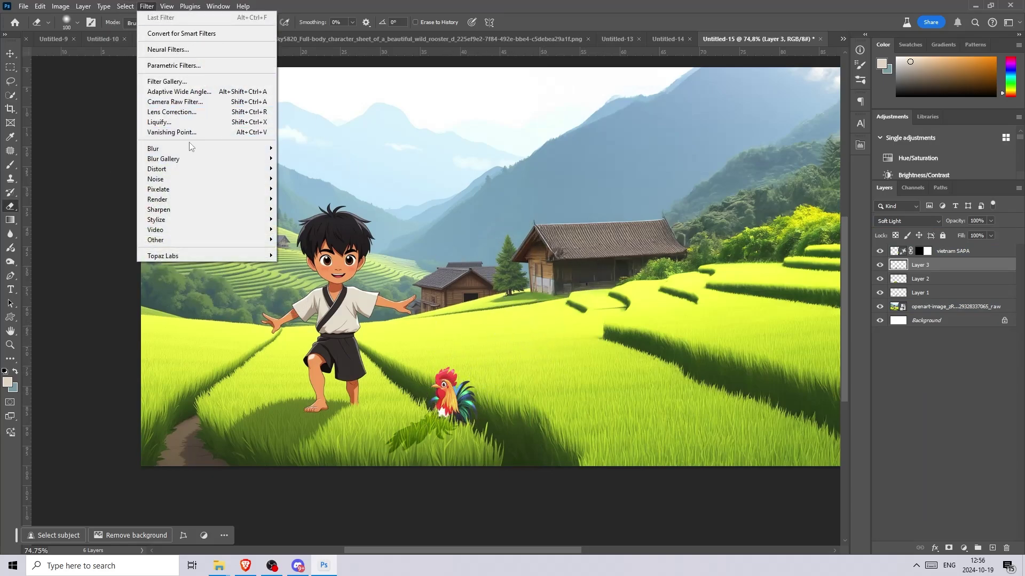
mouse_move(192, 149)
left_click(299, 188)
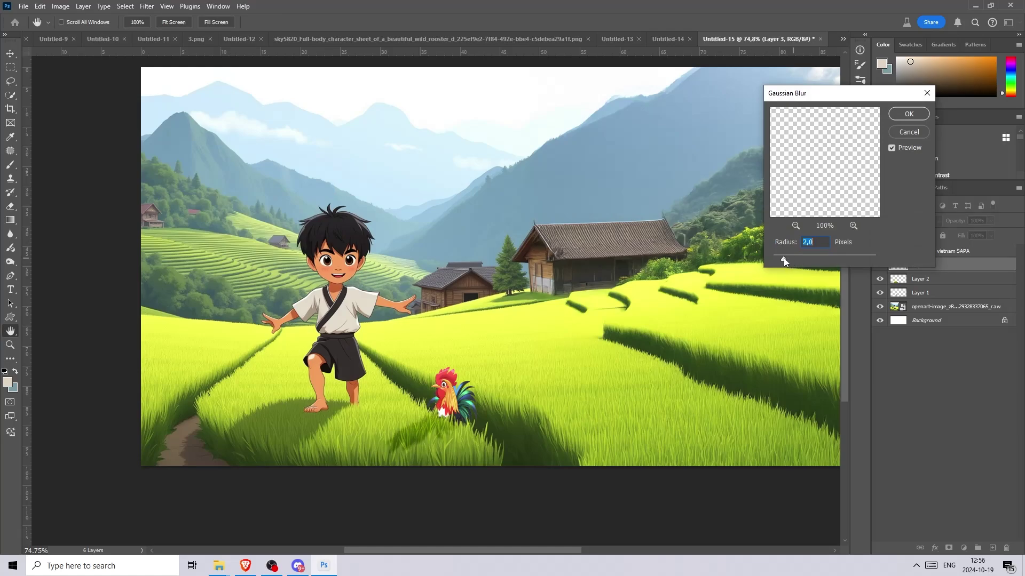
key("Return")
key("ctrl+u")
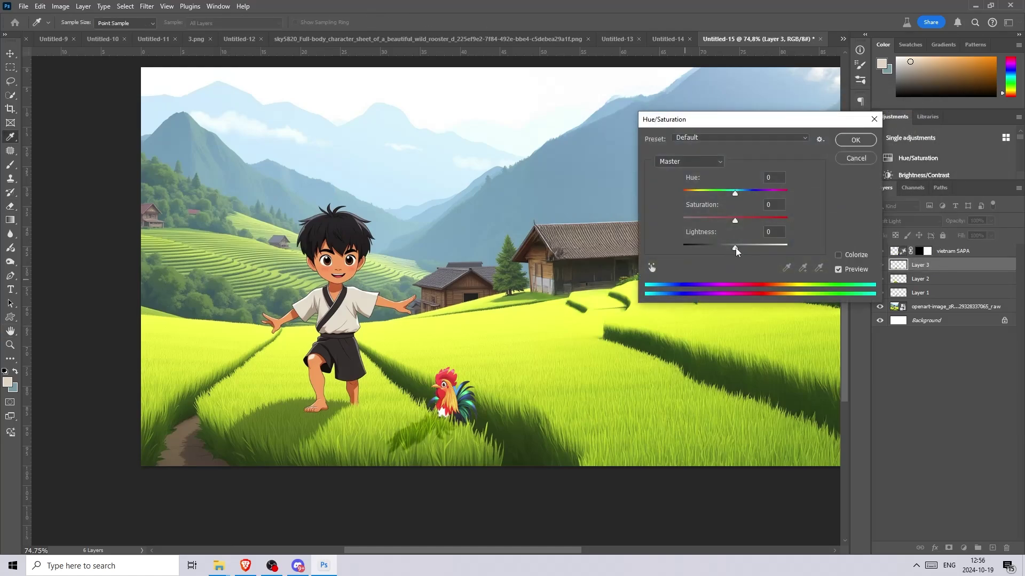
left_click(855, 159)
left_click(60, 6)
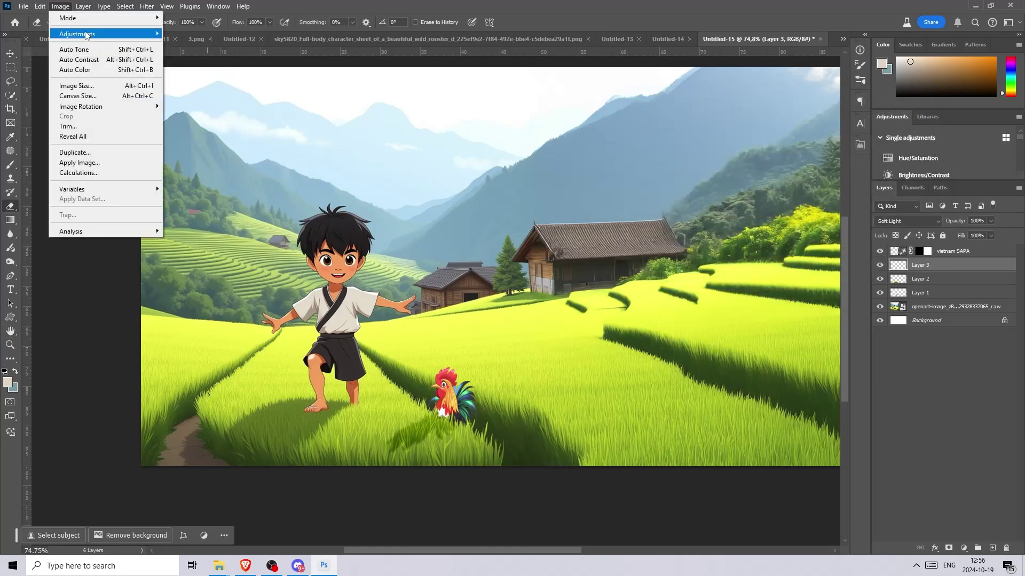
mouse_move(80, 32)
left_click(192, 33)
key("Escape")
- Fade parts of the rooster's shadow with the Eraser and skew the shadow across the grass
key("e")
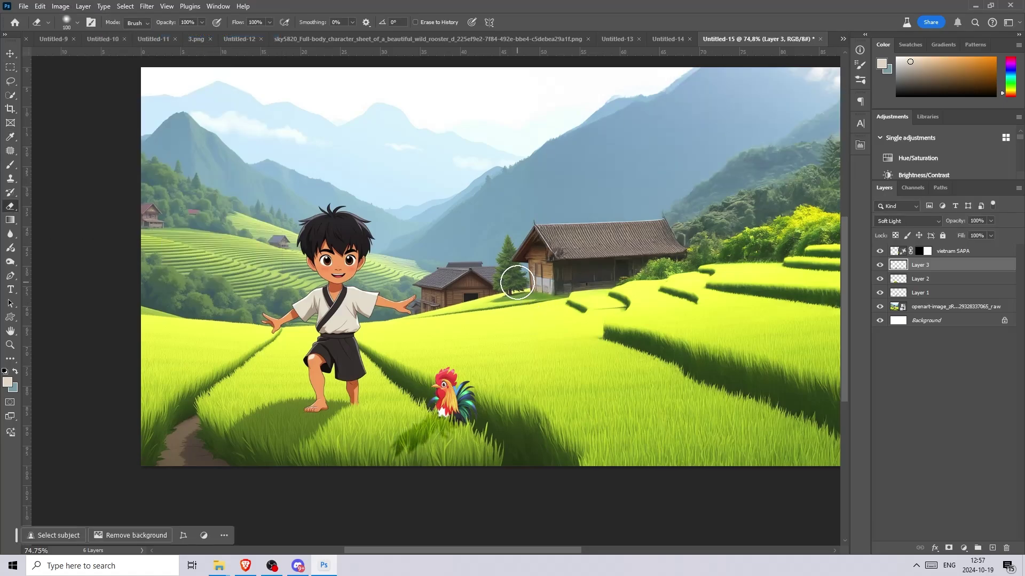
key("ctrl+t")
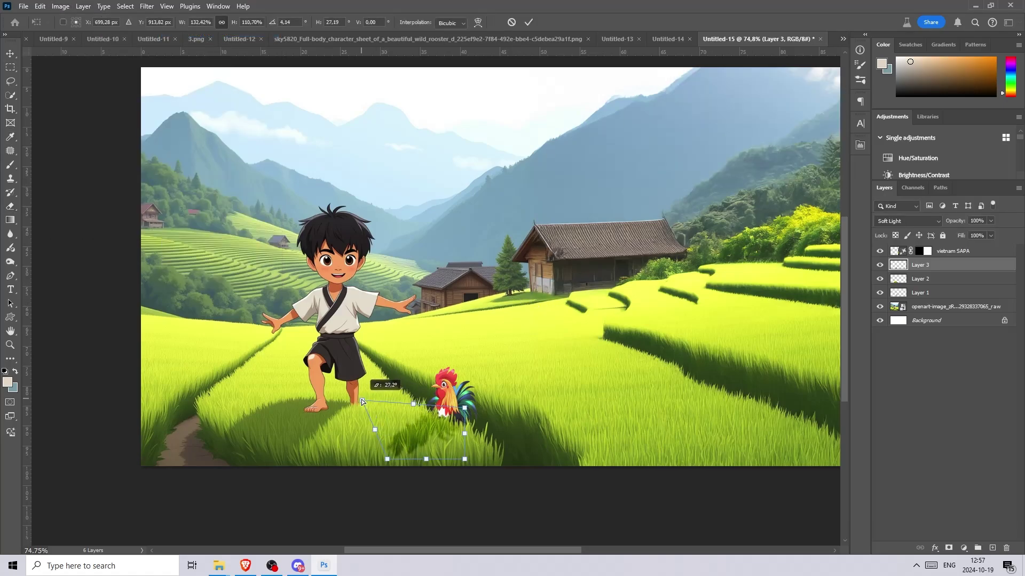
key("Return")
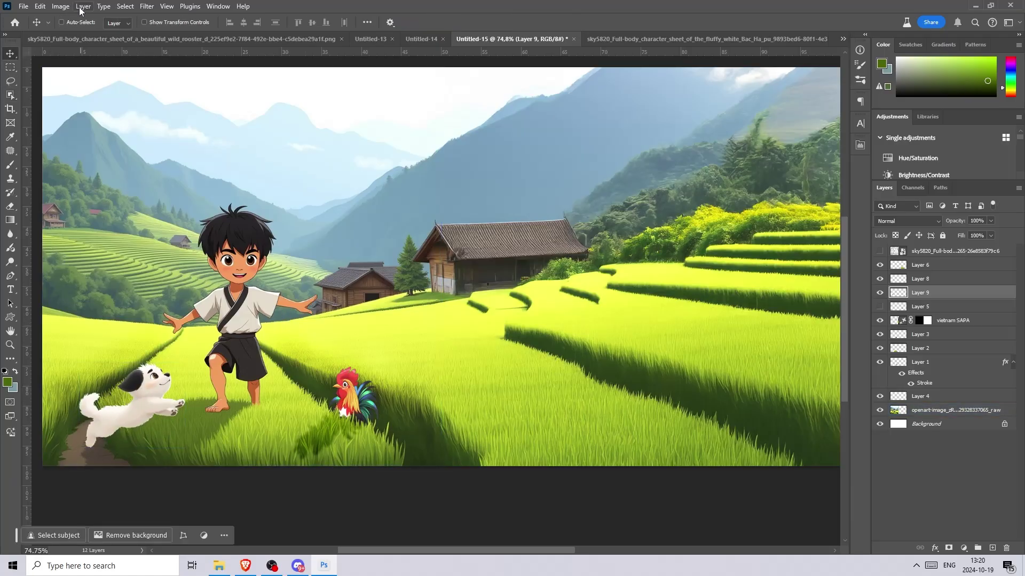
- Nudge the white puppy slightly toward the boy and add an empty layer directly beneath it for brush shading
left_click(60, 6)
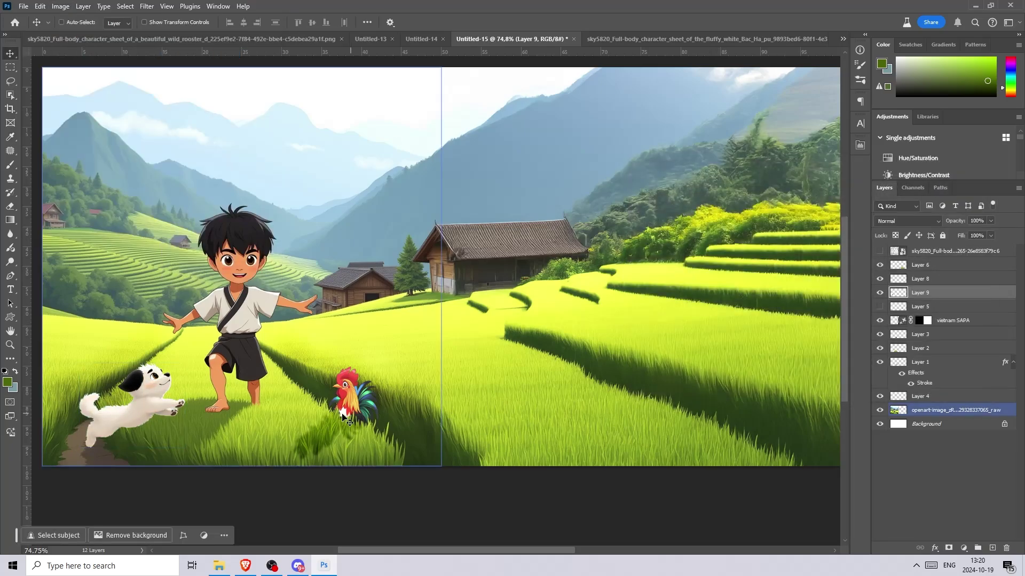
left_click(10, 66)
left_click_drag(922, 292, 919, 314)
key("b")
key("d")
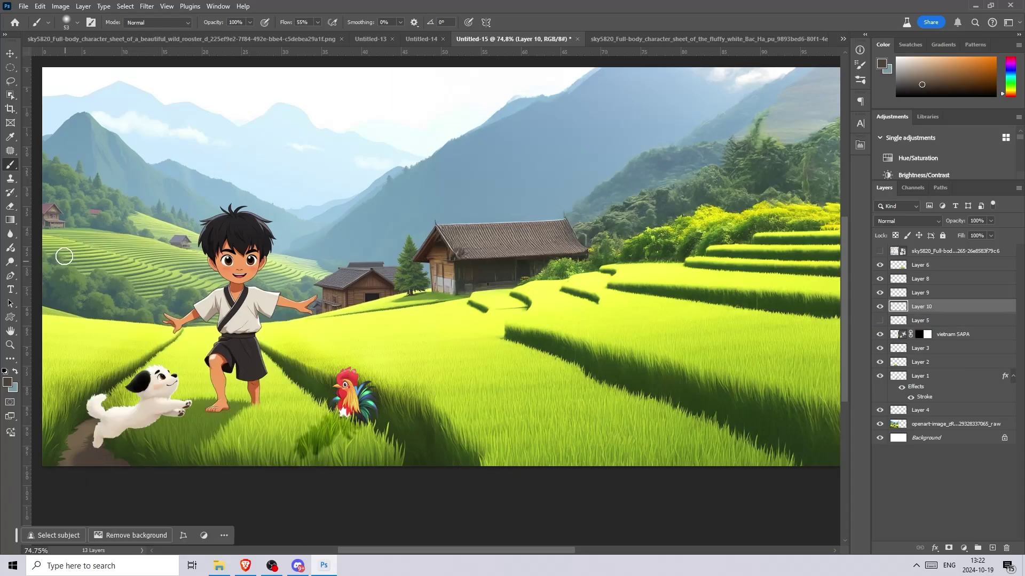
- Paint dark green shading under the puppy with the Brush at 65% opacity, and set the duplicated puppy layer to Soft Light at 52% opacity
left_click(7, 382)
right_click(169, 421)
key("6")
key("5")
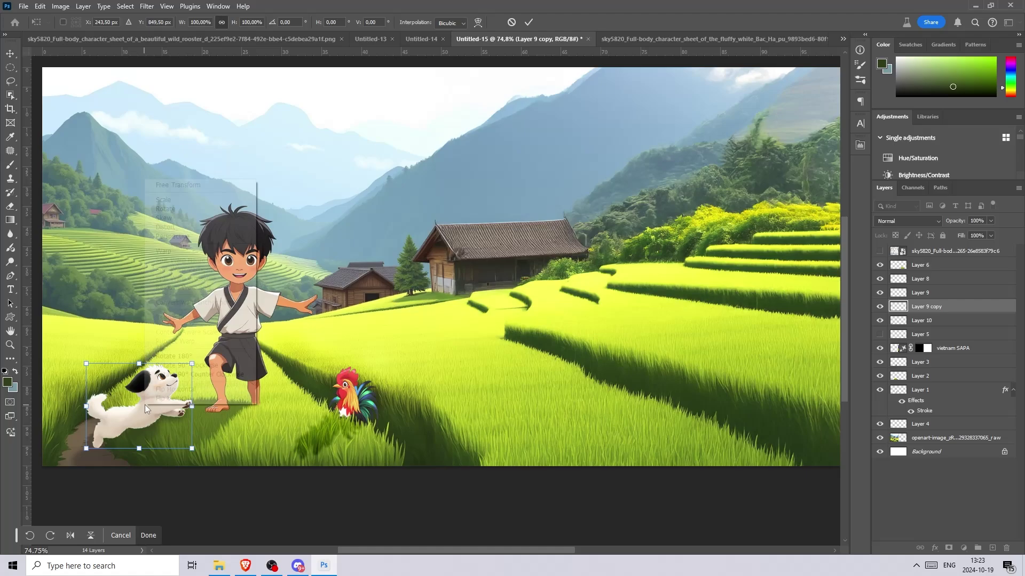
left_click_drag(976, 233, 963, 235)
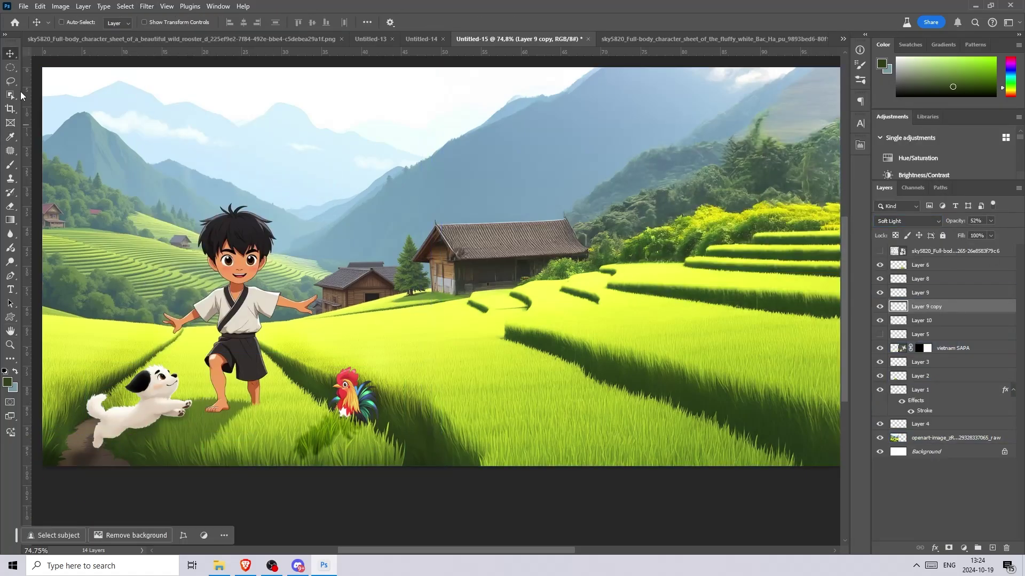
- Select the puppy's front legs, shade them dark on a new layer above the puppy, and blend that layer with Multiply at 23% opacity
key("alt+]")
key("ctrl+j")
left_click_drag(946, 221, 942, 224)
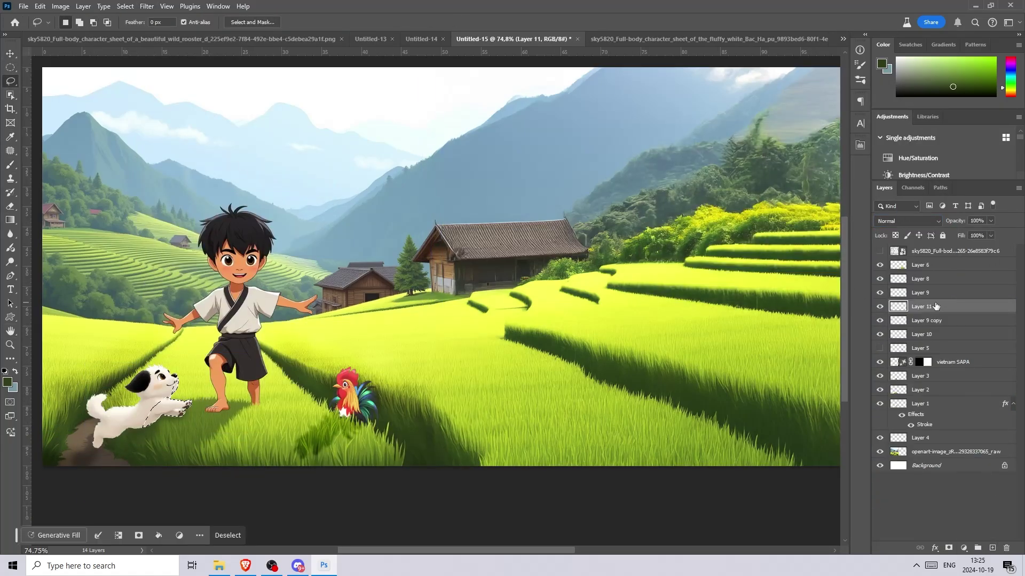
key("b")
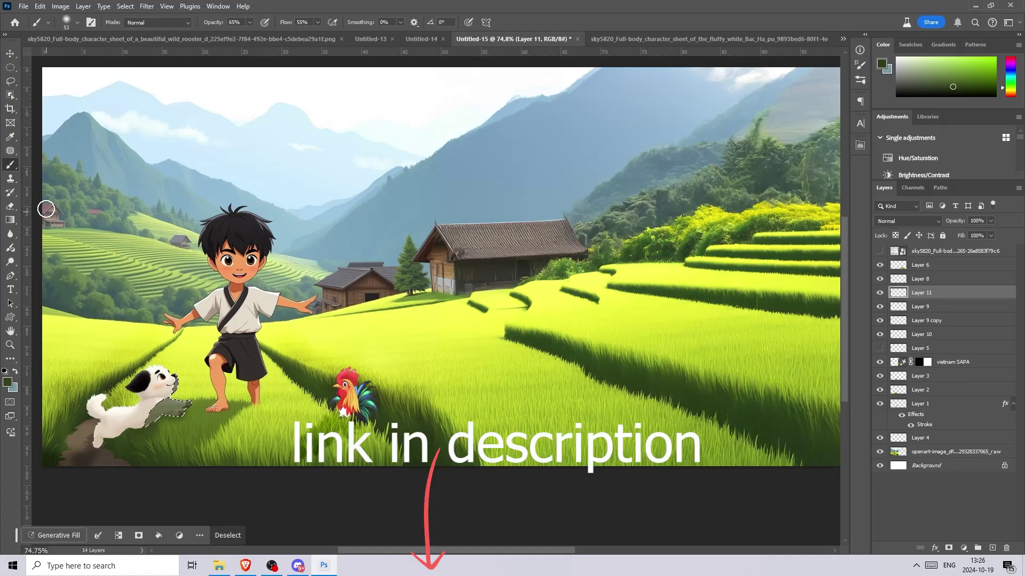
left_click(907, 221)
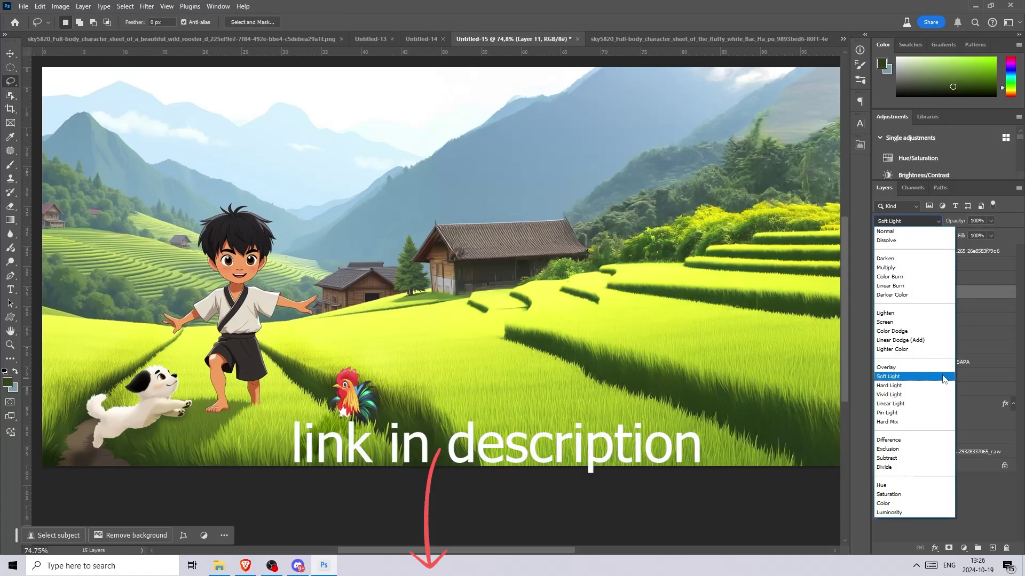
left_click(907, 269)
left_click_drag(991, 221, 960, 237)
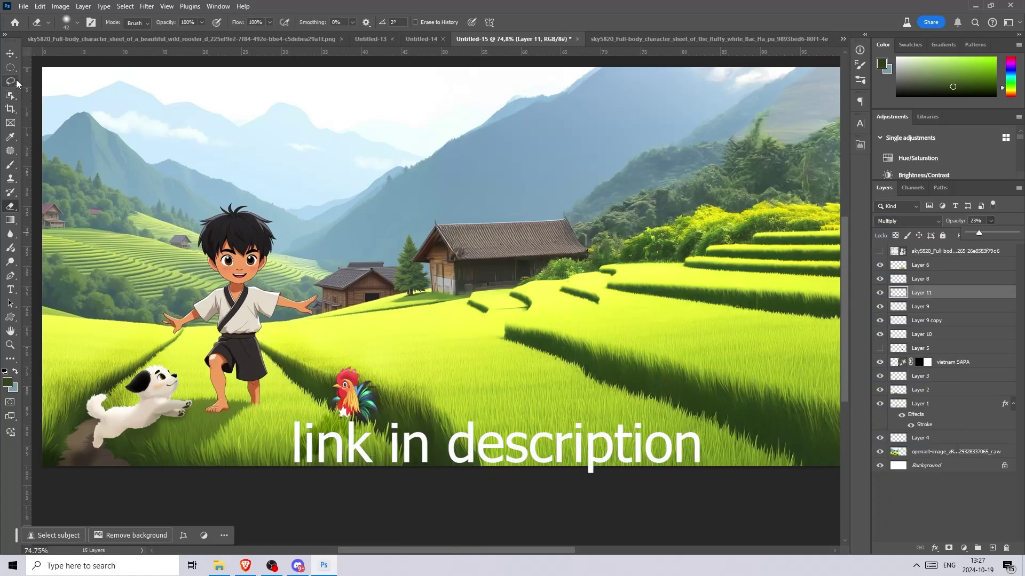
- Shade the puppy's hind leg and underside on another new layer set to Multiply at 91% opacity
key("ctrl+shift+alt+n")
key("b")
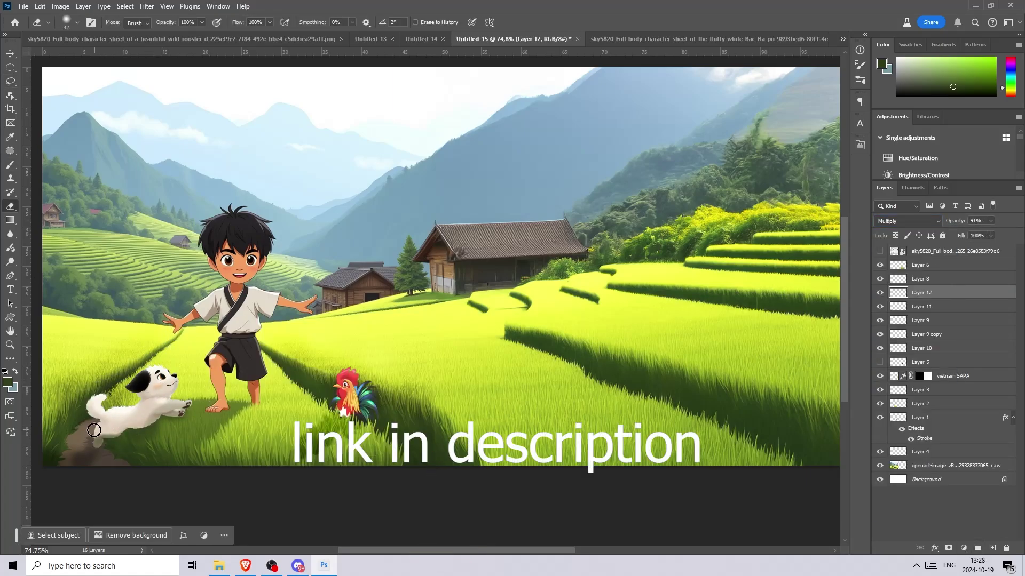